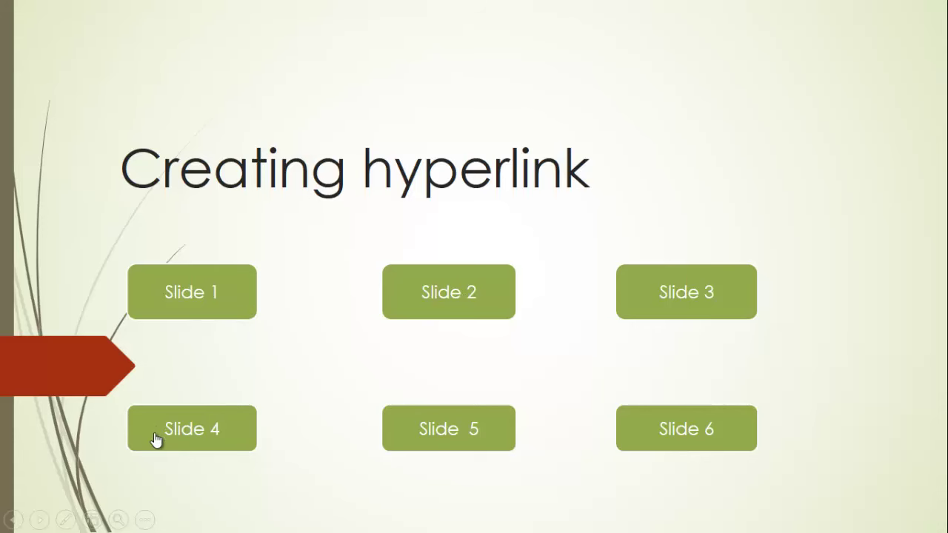
Step: Test the menu links to Slides 2, 3 and 6, going home after each, then jump to Slide 1
click(481, 302)
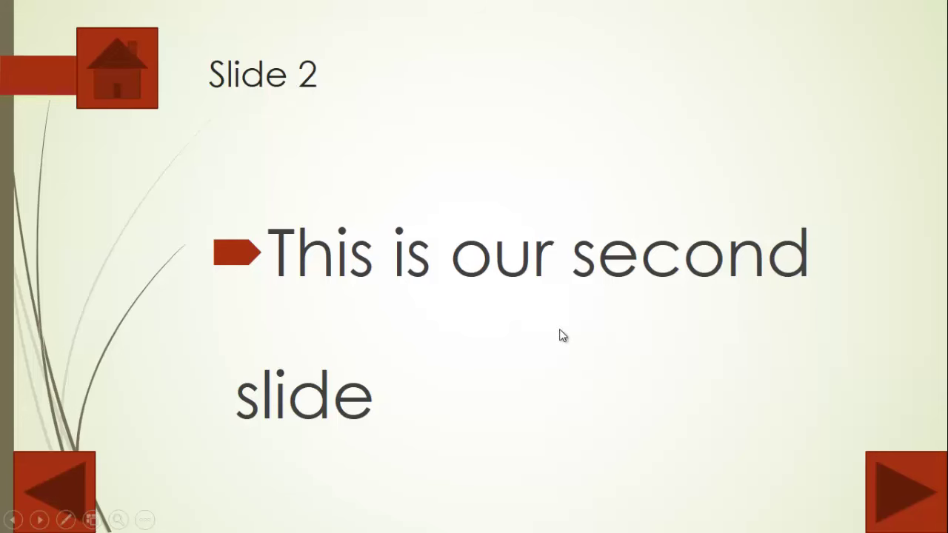
click(123, 91)
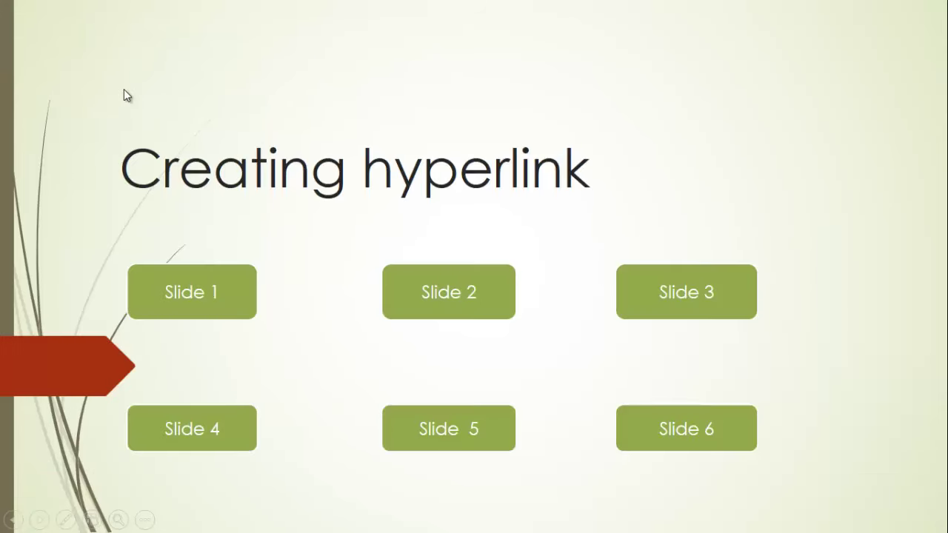
click(674, 288)
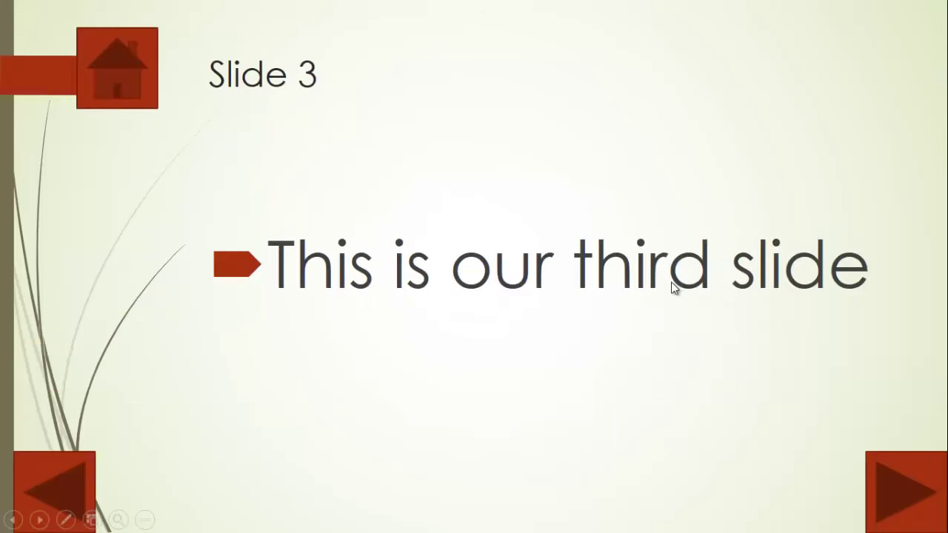
click(128, 86)
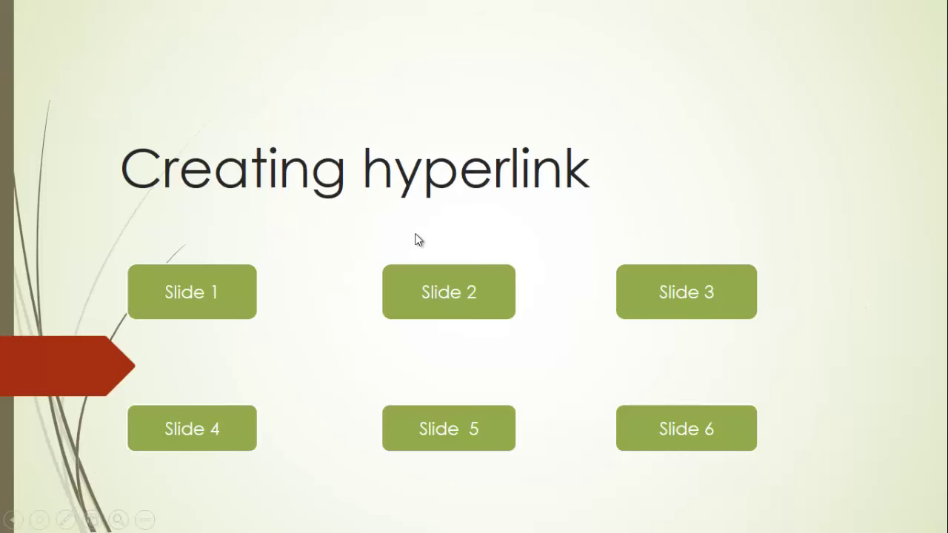
click(703, 435)
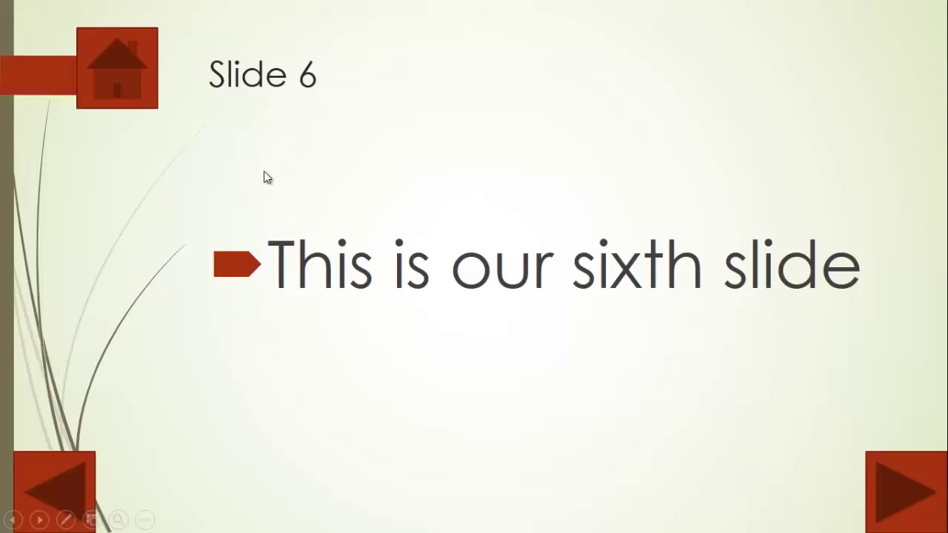
click(118, 86)
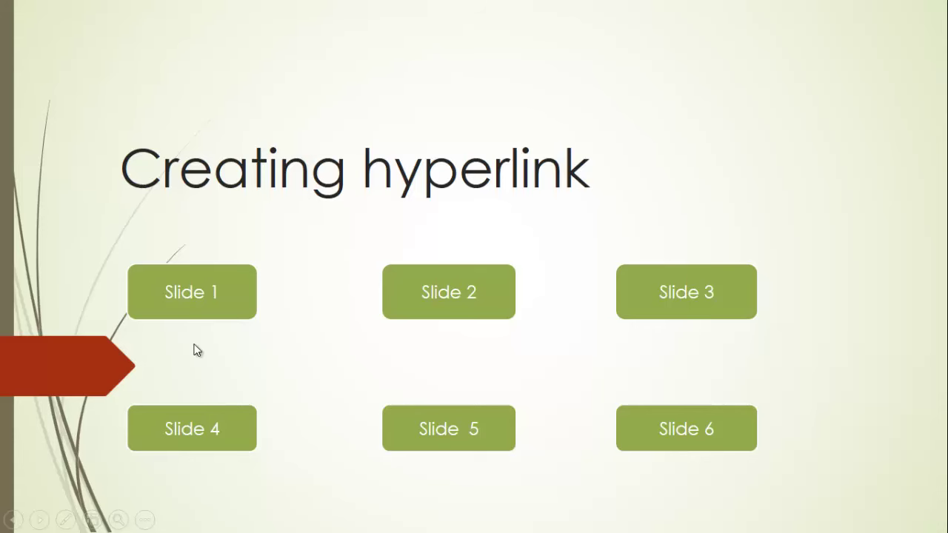
click(185, 297)
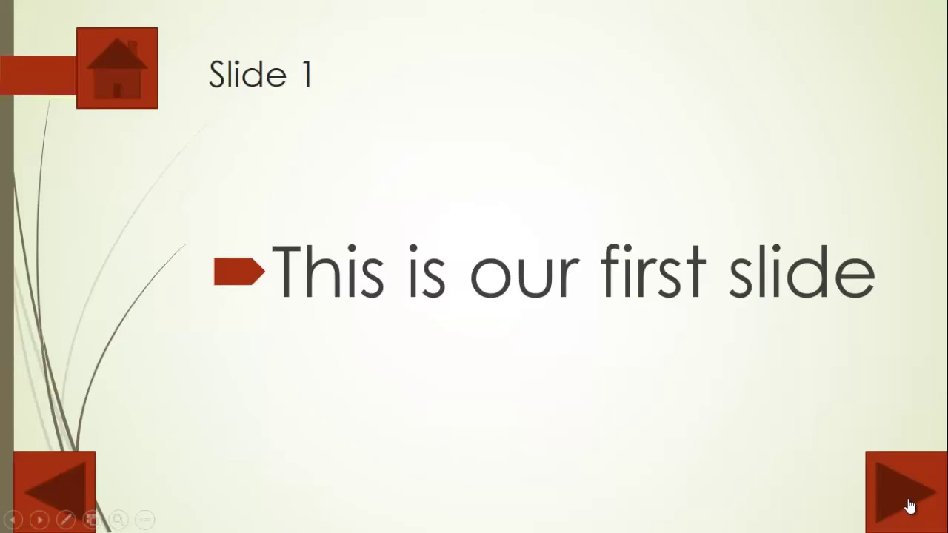
Step: Advance from Slide 1 to Slide 3 with the forward button, then go back to Slide 1
click(910, 506)
click(910, 505)
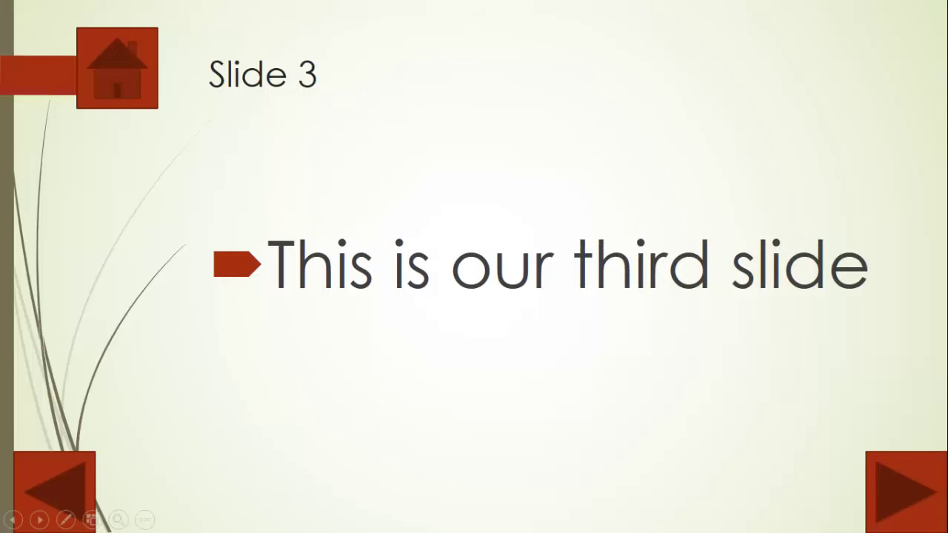
click(60, 493)
click(60, 493)
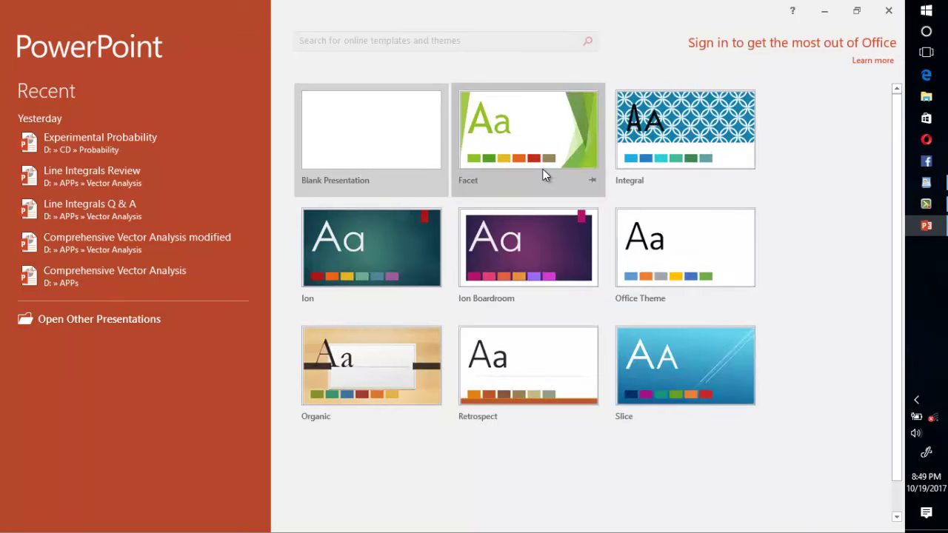
Step: Browse the start-screen templates to the Wisp theme and open its preview
key(Down)
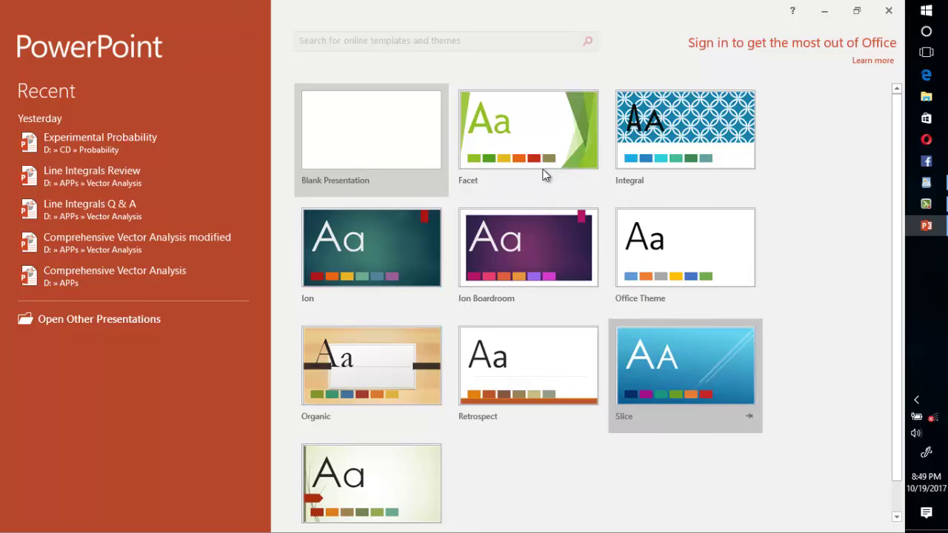
key(Up)
key(Left)
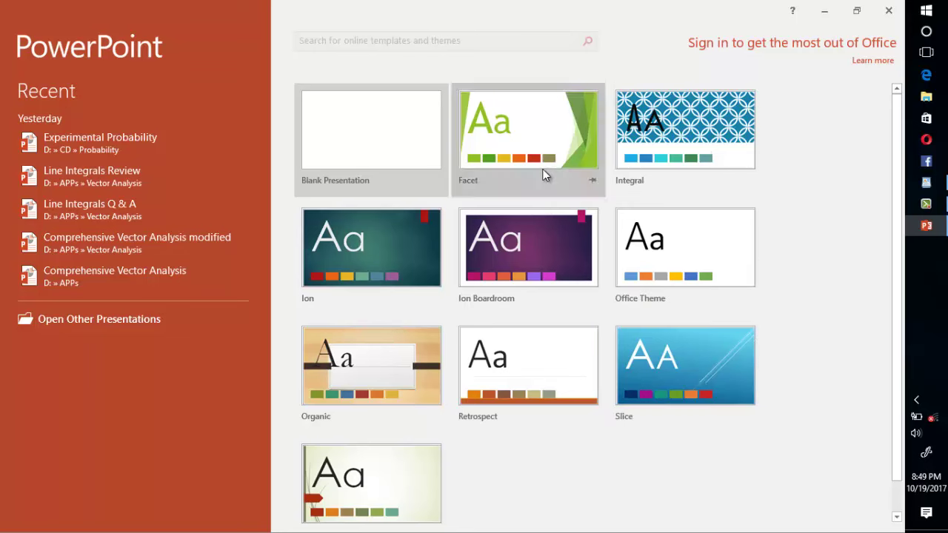
key(Down)
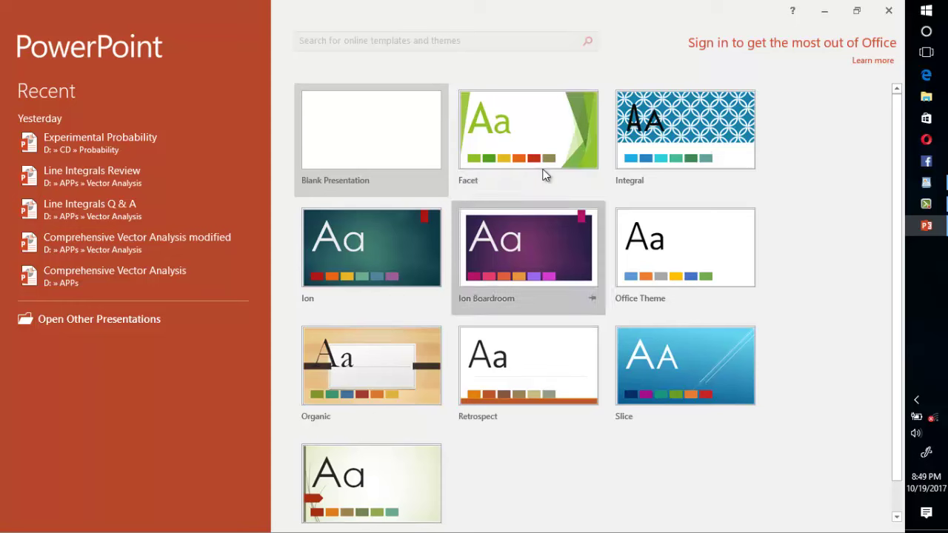
key(Down)
key(Down)
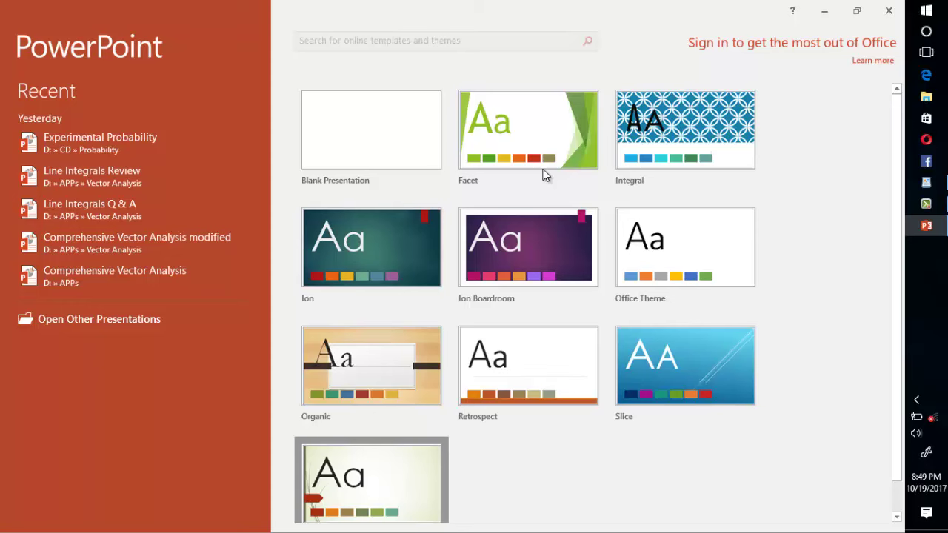
key(Return)
key(Return)
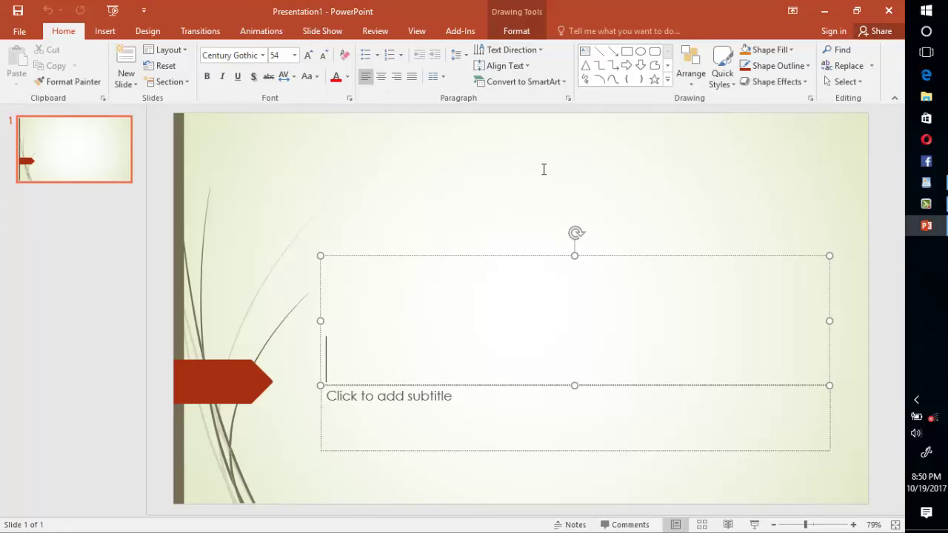
Step: Type 'Creating hyperlink' as the title slide's heading and leave the subtitle box blank
text(Crea)
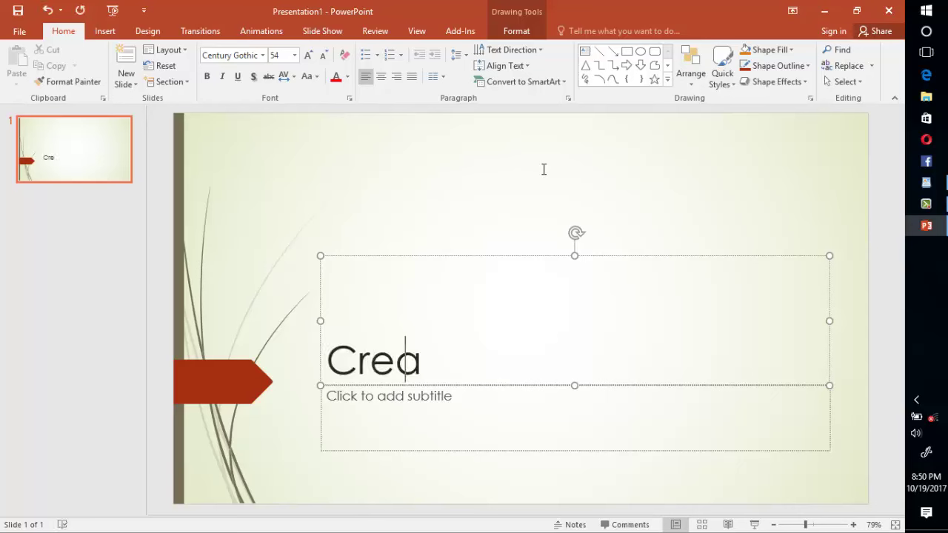
text(tr)
key(BackSpace)
key(BackSpace)
text(i)
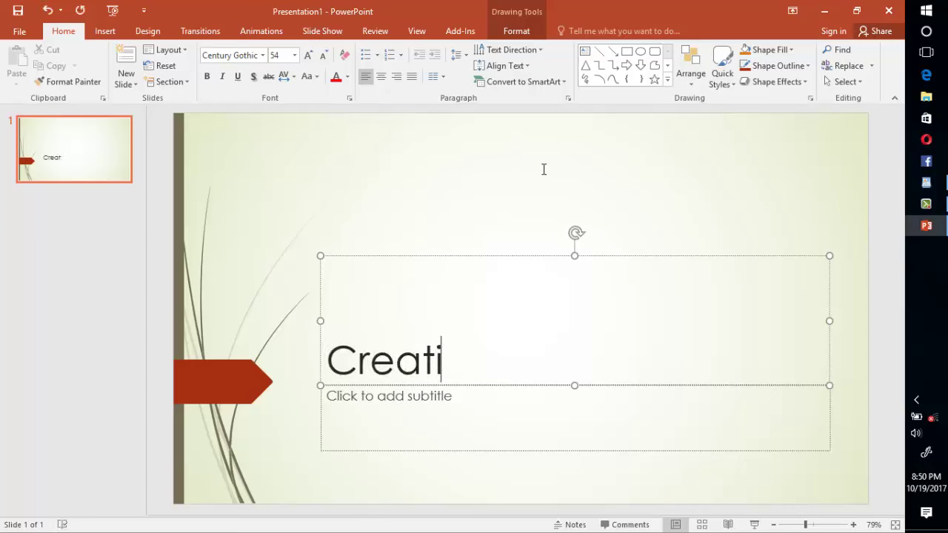
text(ng h)
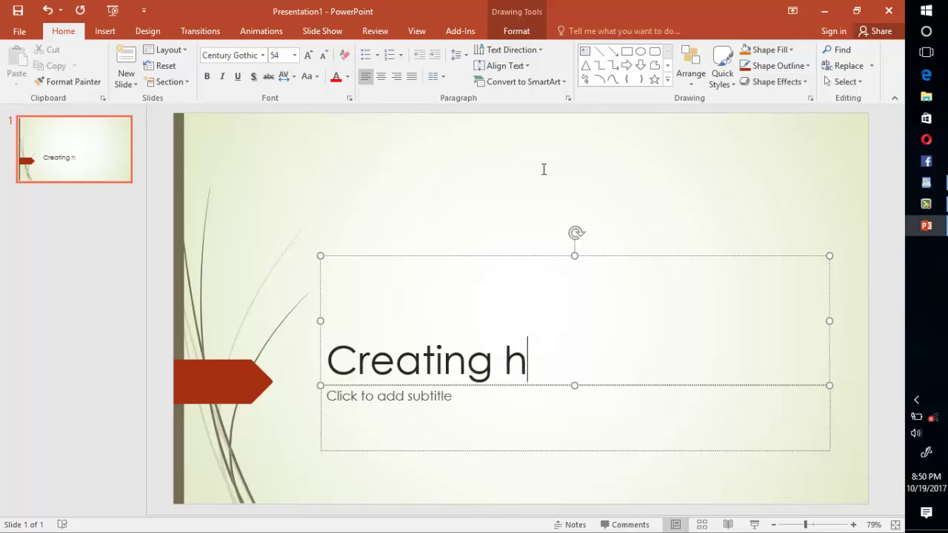
text(yper)
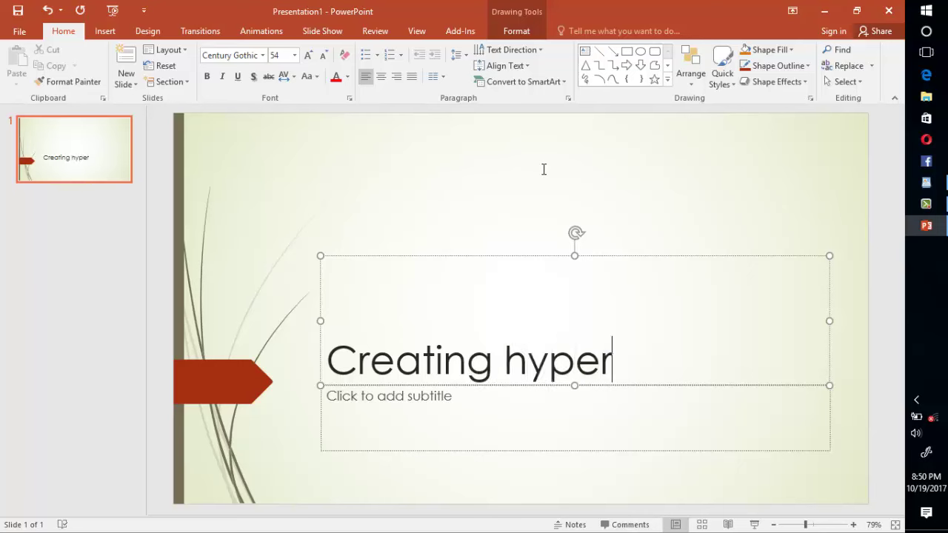
text(link)
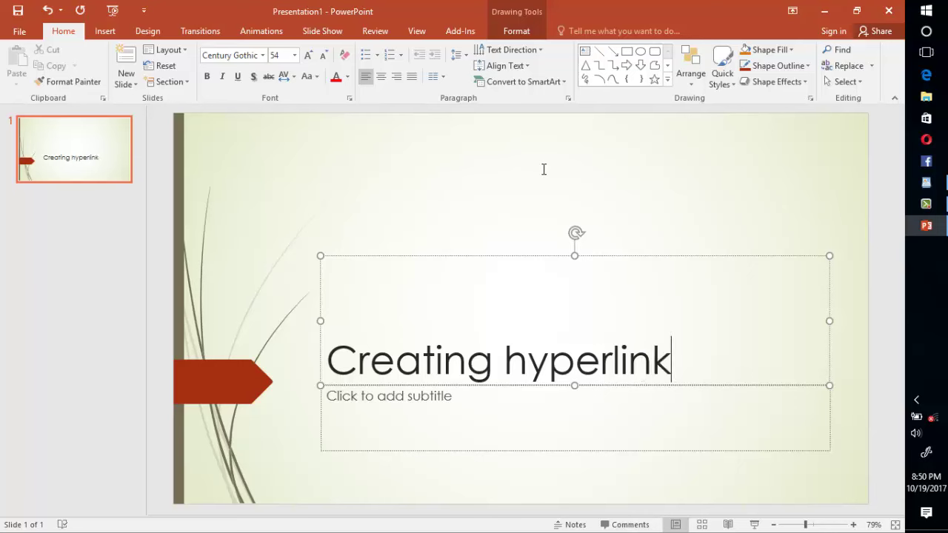
key(ctrl+Return)
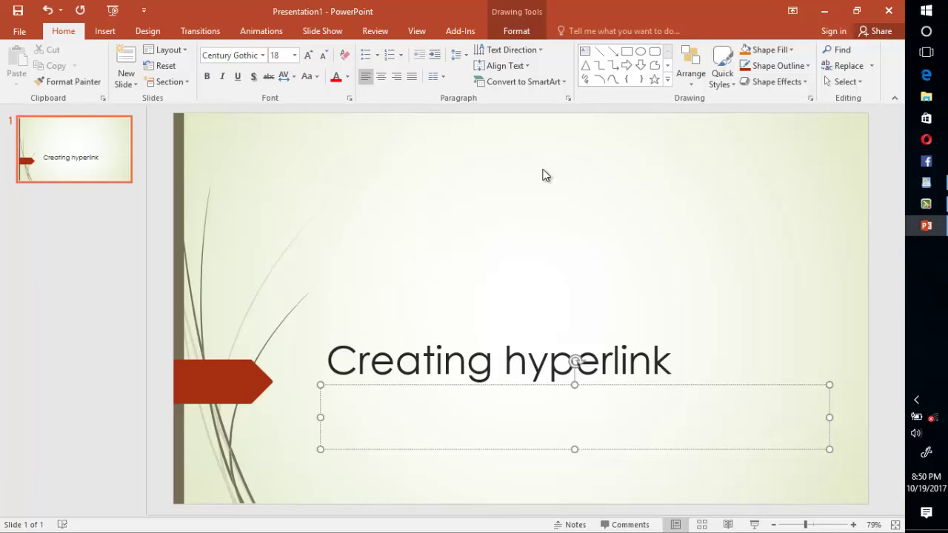
click(543, 175)
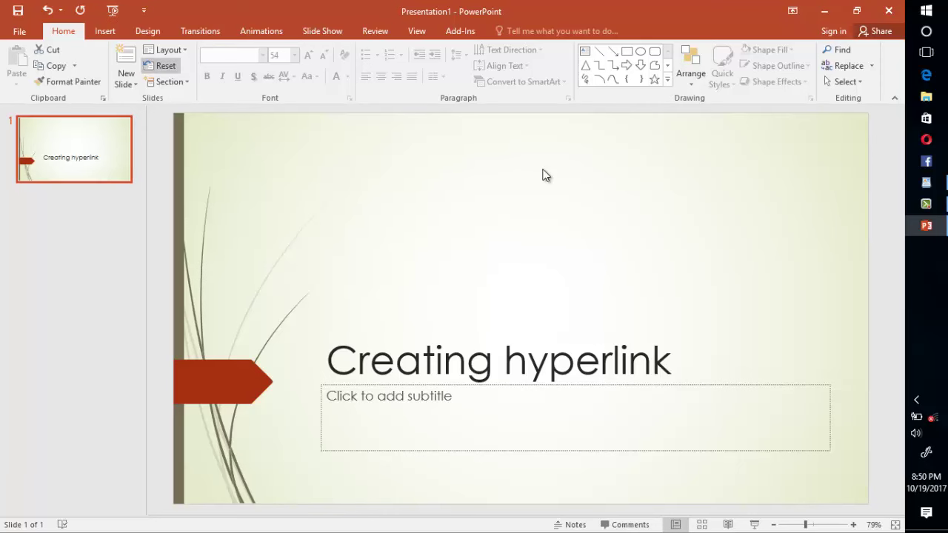
Step: Add a Title and Content slide titled 'slide 1' with body text 'This is our first slide'
key(Return)
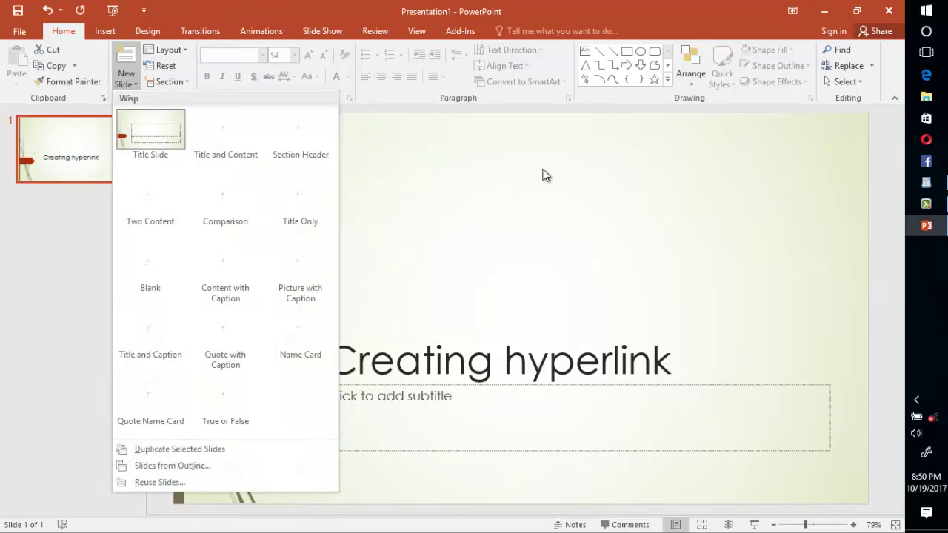
key(Return)
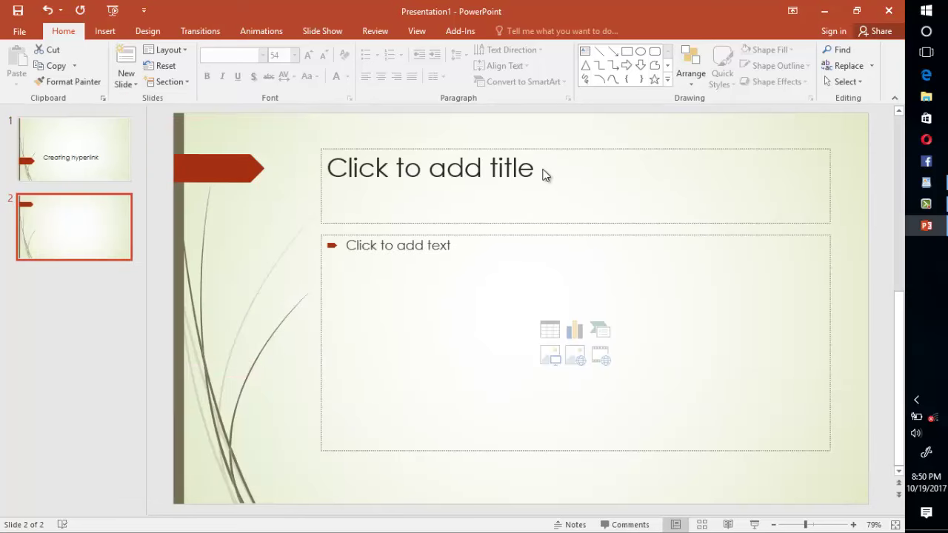
click(543, 170)
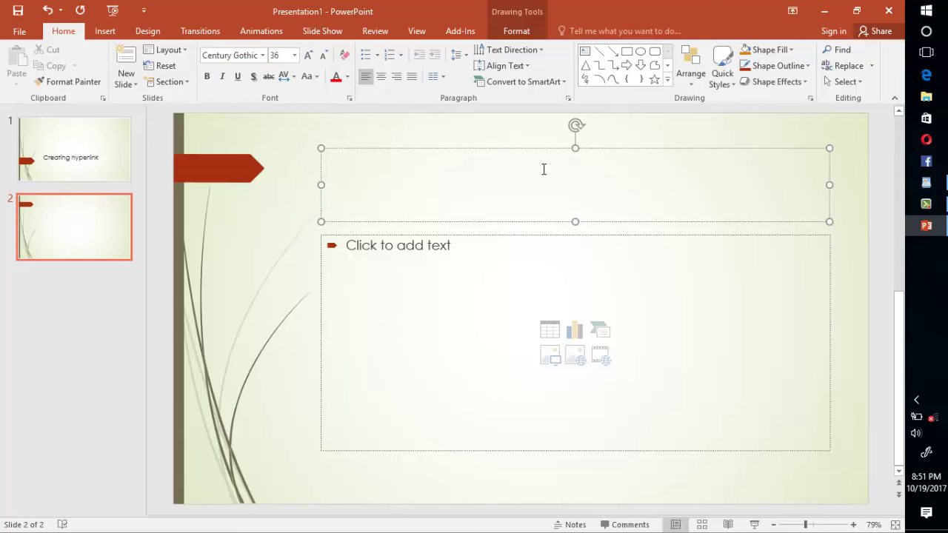
text(slid)
text(e 1)
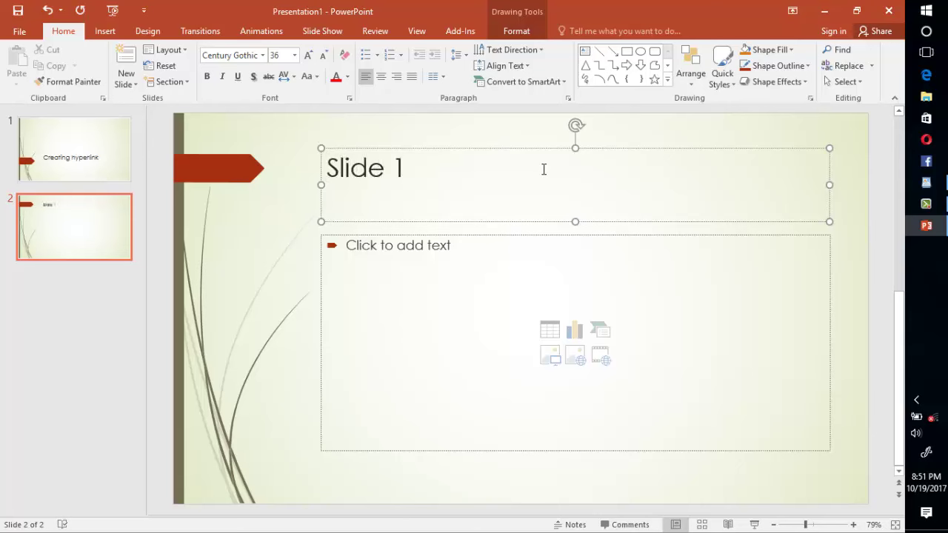
key(ctrl+Return)
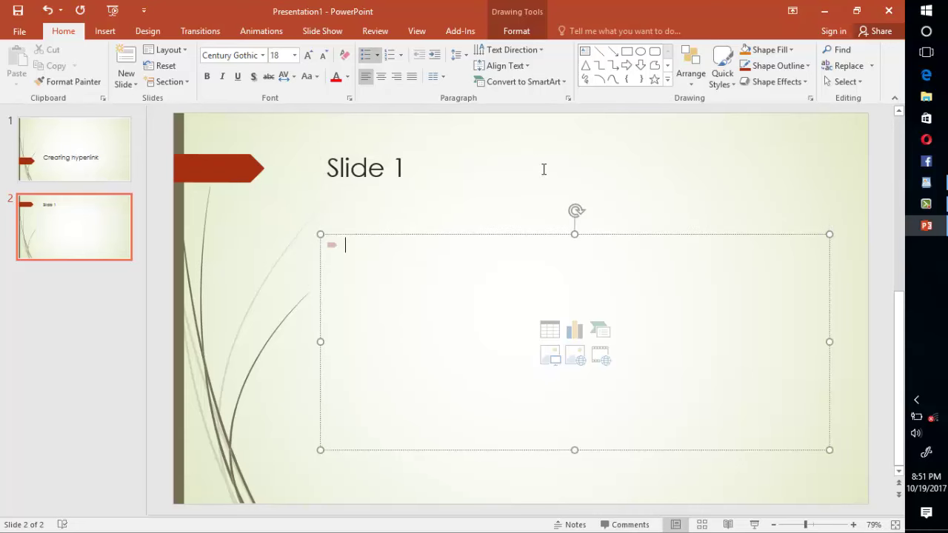
text(Thi)
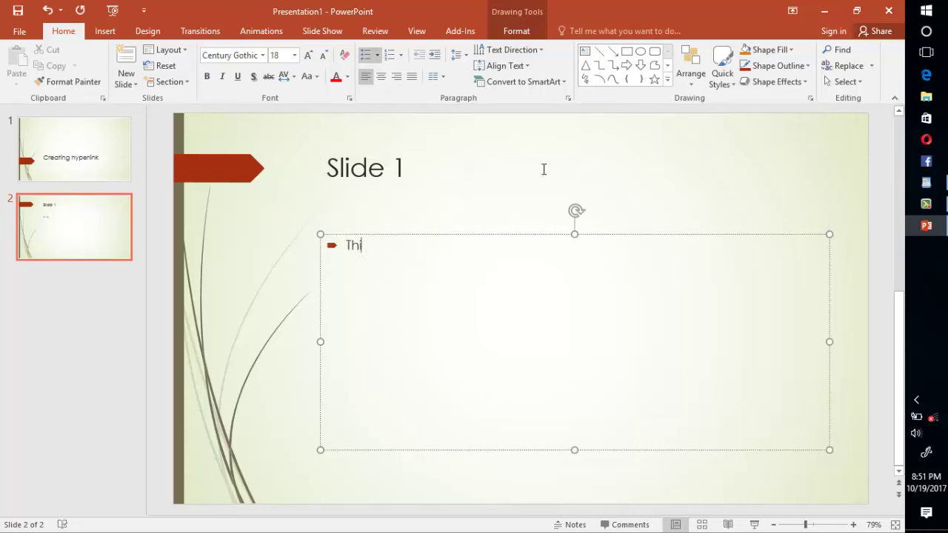
text(s i)
text(s )
text(our f)
text(irst s)
text(lide)
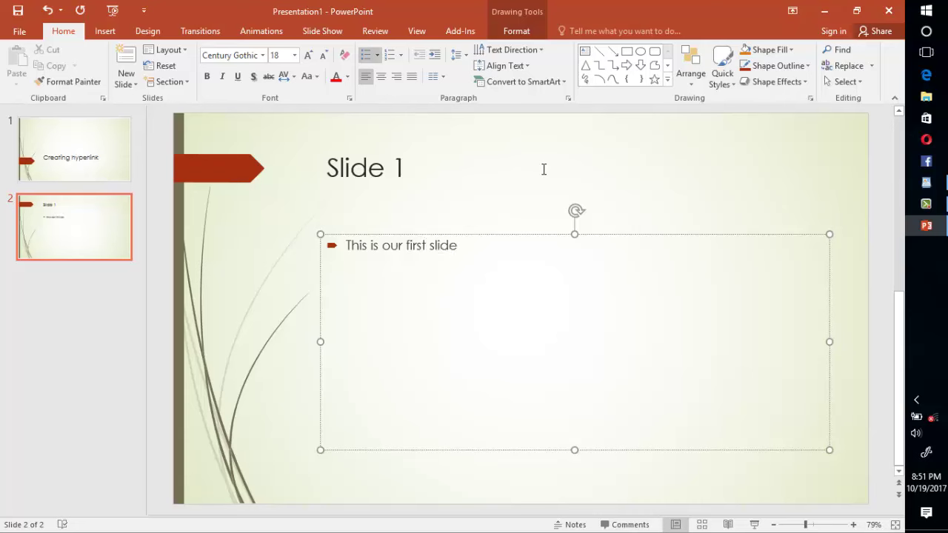
Step: Give the body text 2.0 line spacing and a larger font, then duplicate slide 2
key(Escape)
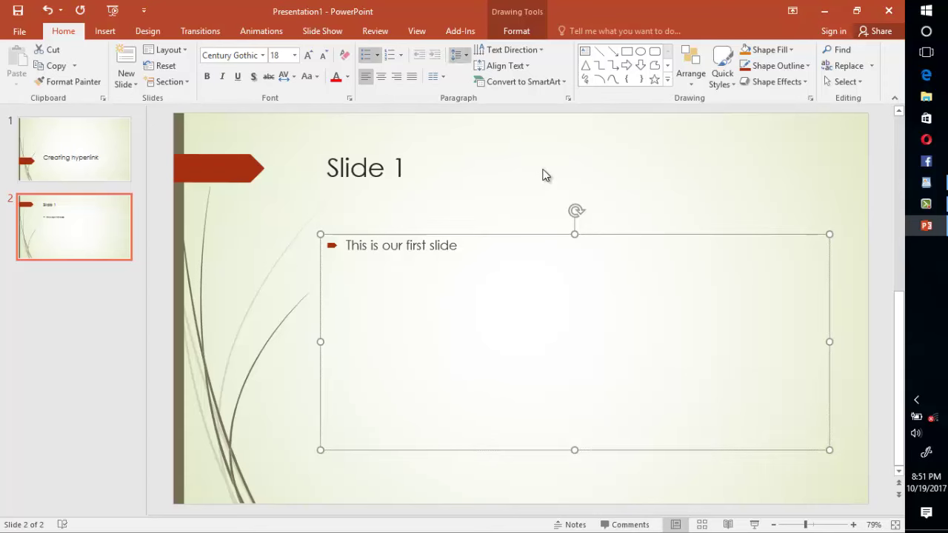
key(alt+h)
key(k)
key(Down)
key(Down)
key(Return)
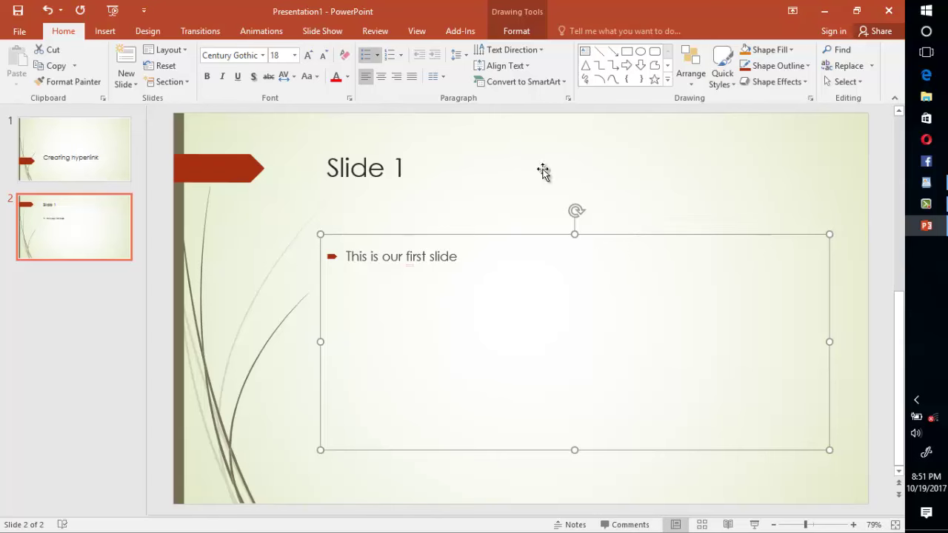
key(ctrl+shift+period)
key(ctrl+shift+period)
key(ctrl+shift+period)
key(ctrl+shift+period)
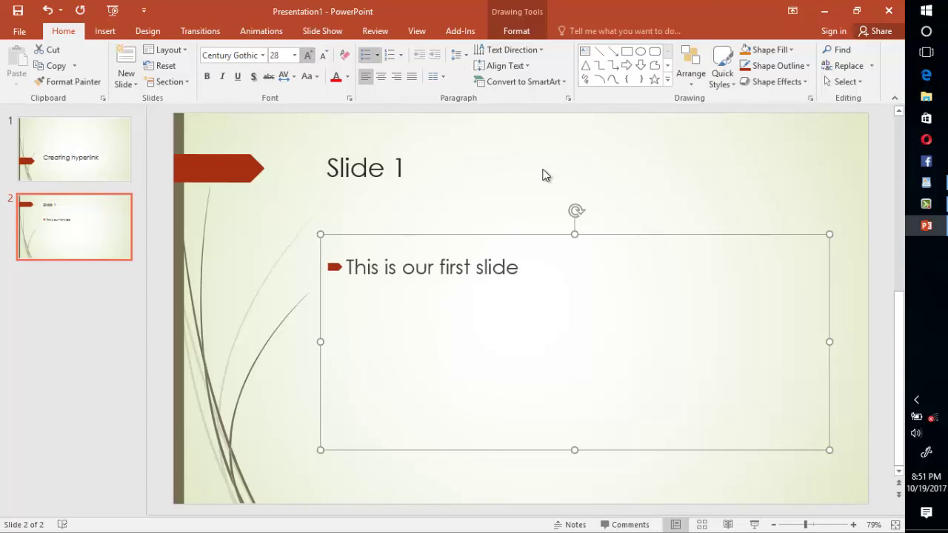
key(ctrl+shift+period)
key(ctrl+shift+period)
key(ctrl+shift+period)
key(ctrl+shift+period)
key(ctrl+shift+period)
key(ctrl+shift+period)
key(ctrl+shift+period)
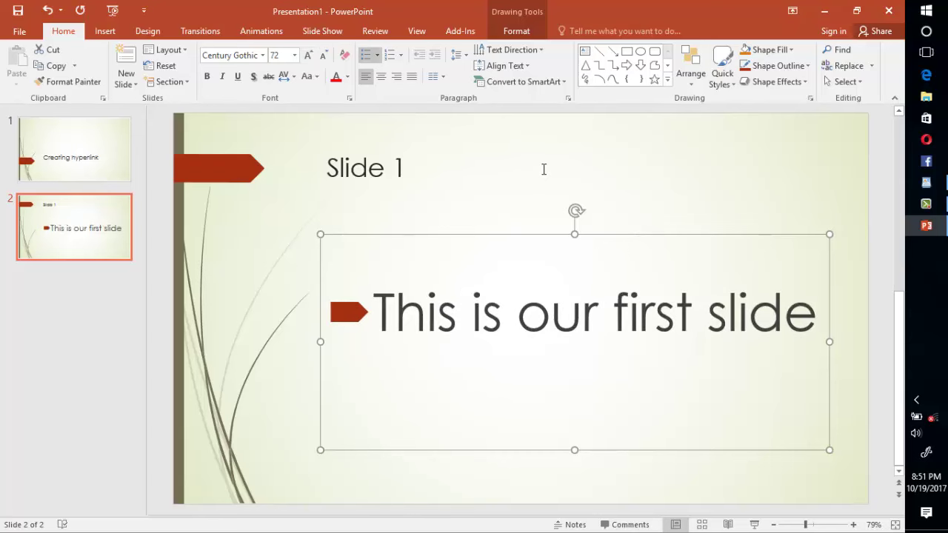
key(Escape)
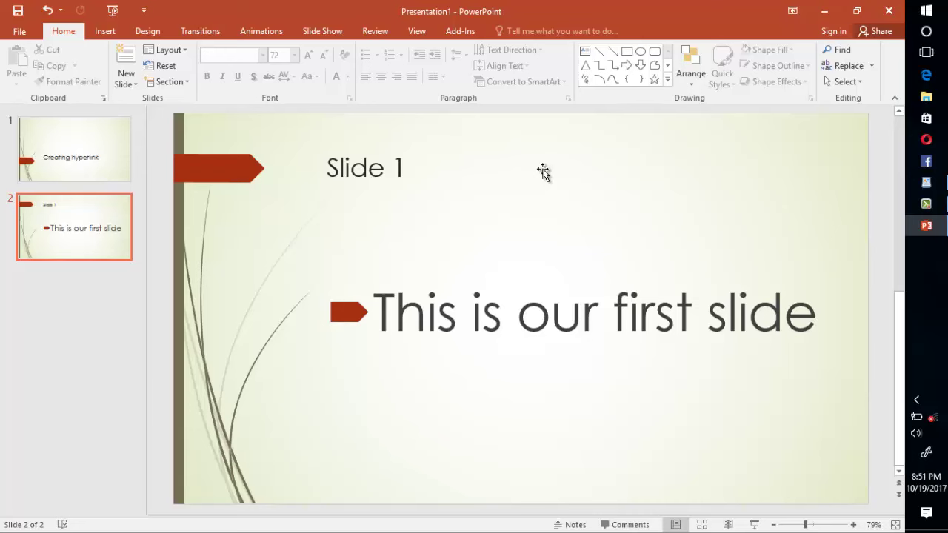
key(F6)
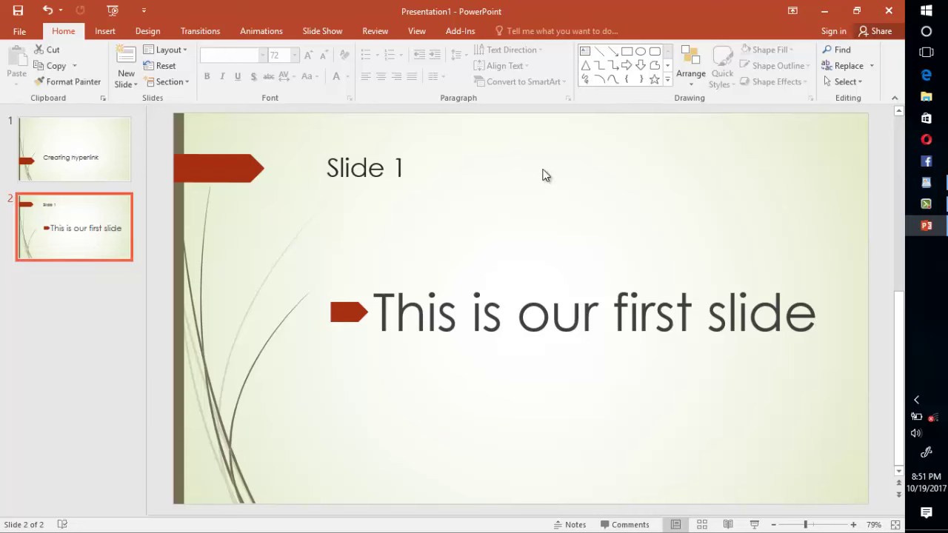
key(ctrl+d)
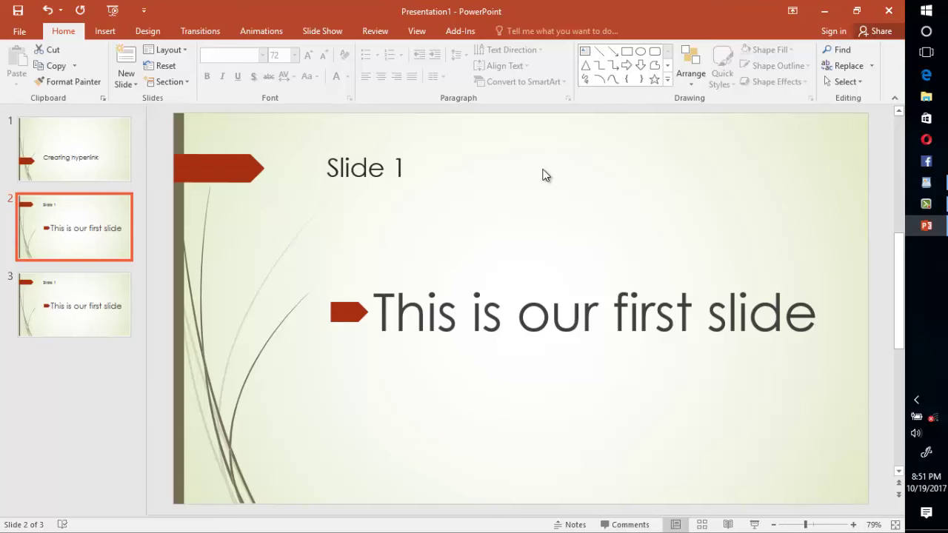
Step: Retitle slide 3 'Slide 2' with body 'This is our second slide', then duplicate it as slide 4
key(Down)
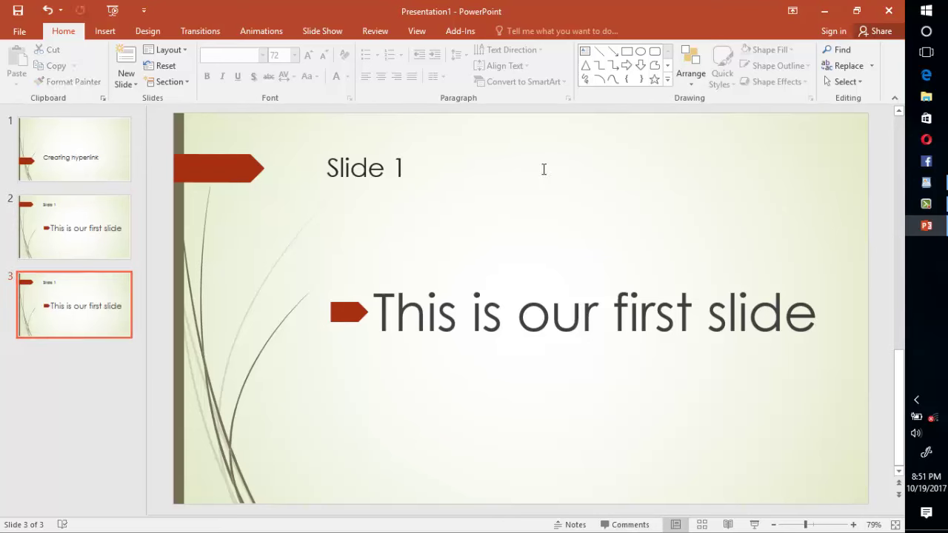
click(543, 170)
key(BackSpace)
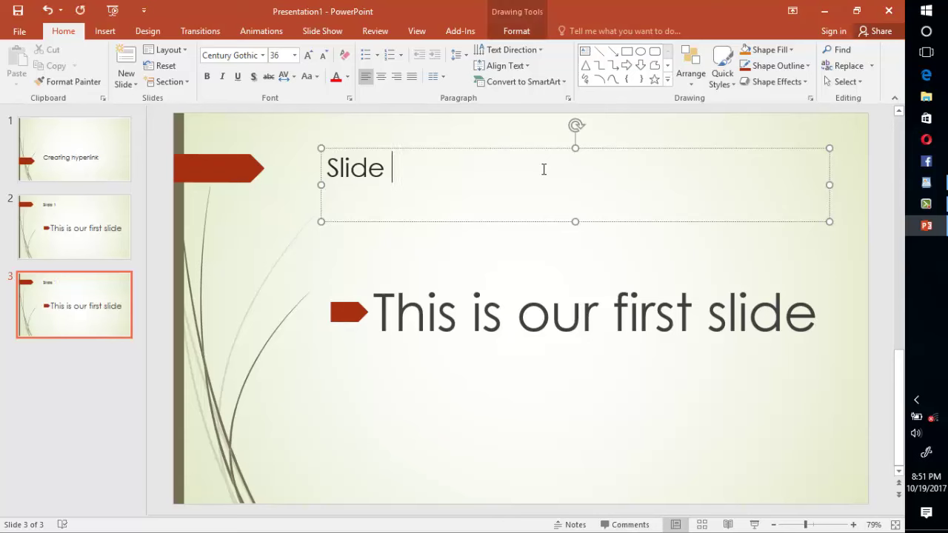
text(2)
key(ctrl+Return)
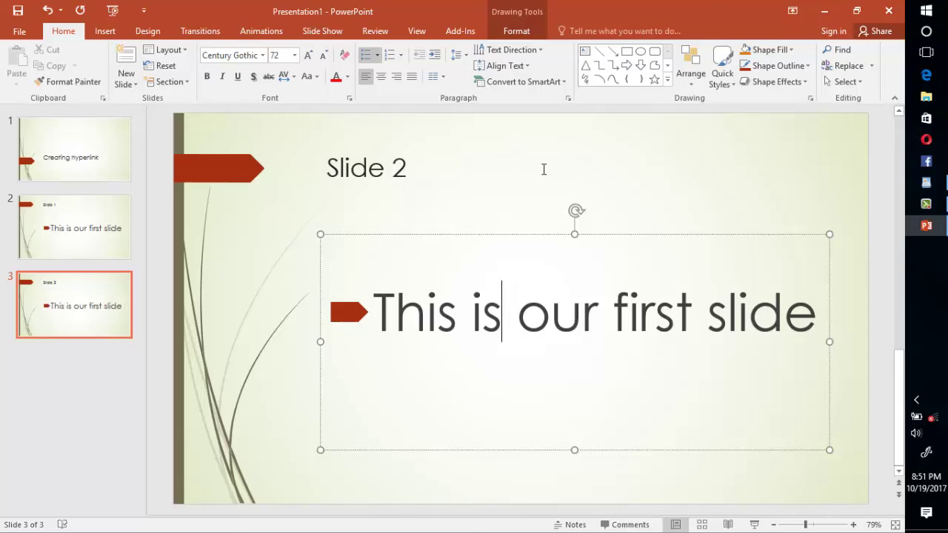
key(Right)
key(Right)
key(Right)
key(BackSpace)
key(BackSpace)
key(BackSpace)
key(BackSpace)
key(BackSpace)
text(se)
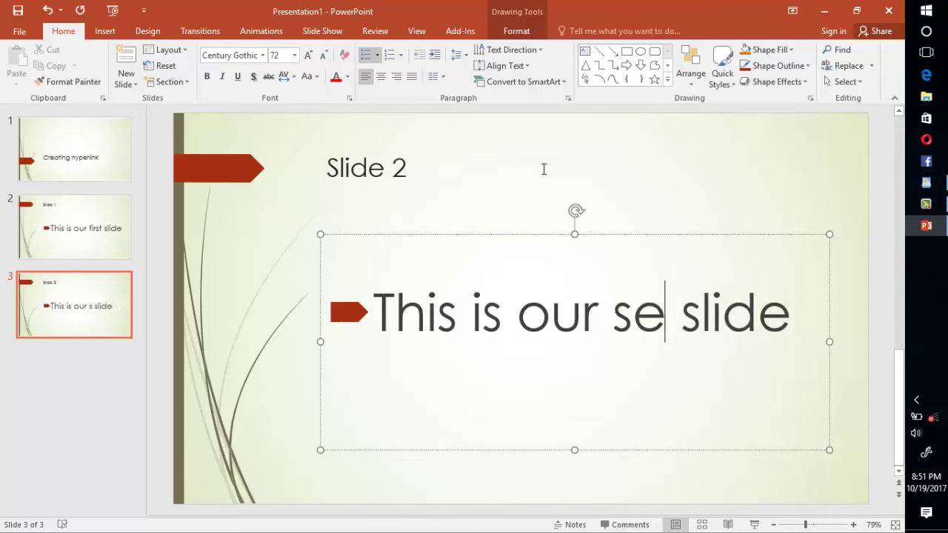
text(cond)
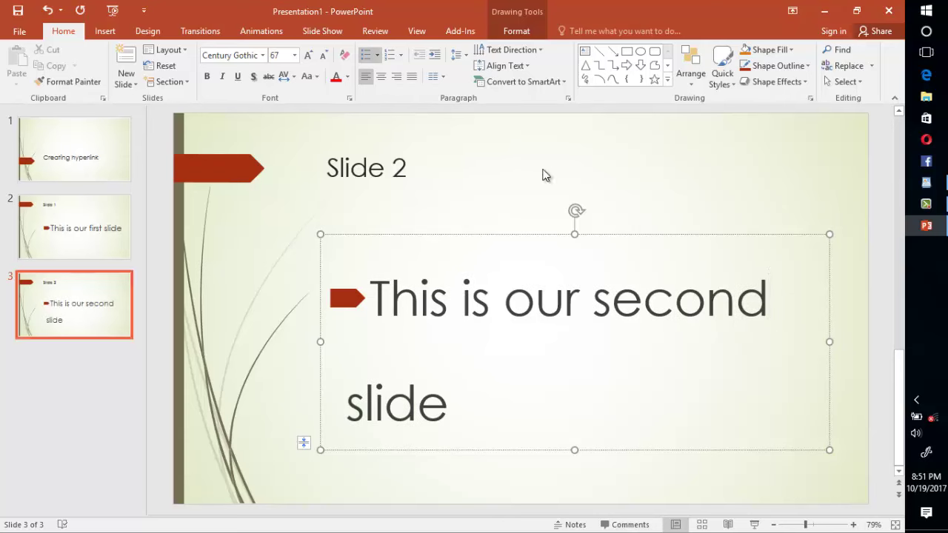
click(543, 175)
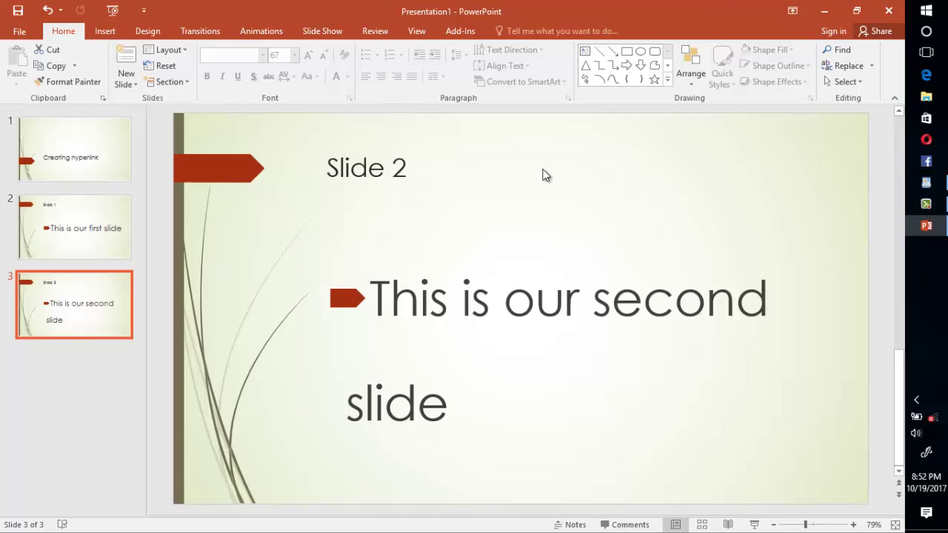
key(ctrl+d)
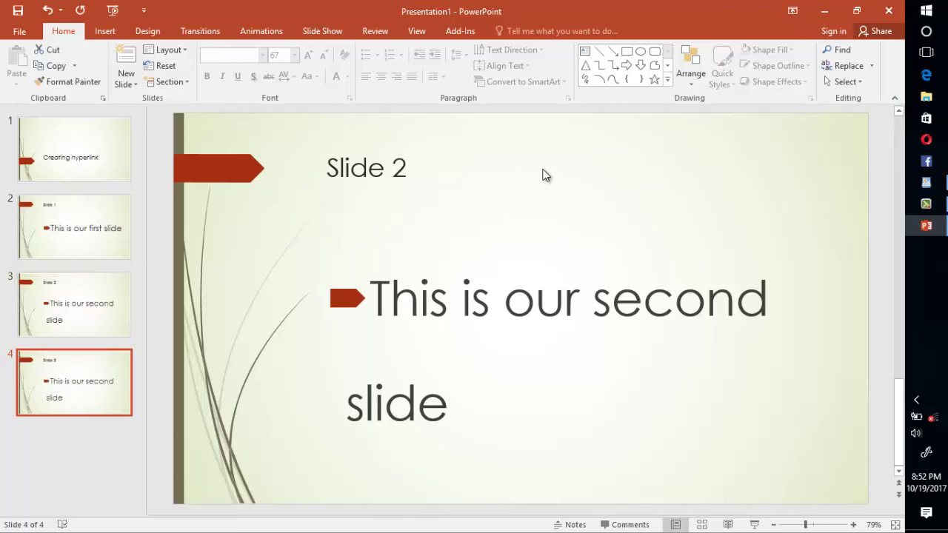
Step: Retitle slide 4 'Slide 3' with body 'This is our third slide', then start saving the deck
click(543, 170)
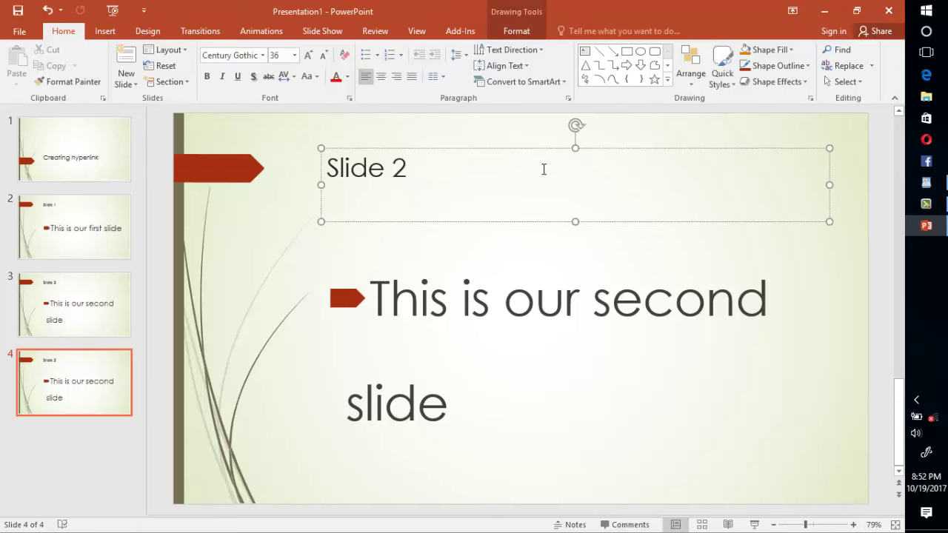
key(BackSpace)
text(3)
key(ctrl+Return)
key(BackSpace)
key(BackSpace)
key(BackSpace)
key(BackSpace)
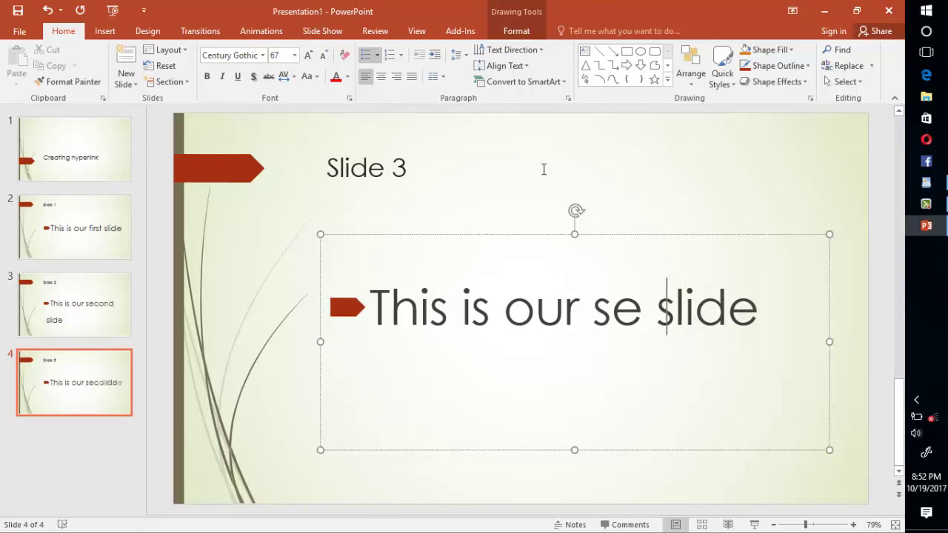
key(BackSpace)
key(BackSpace)
text(th)
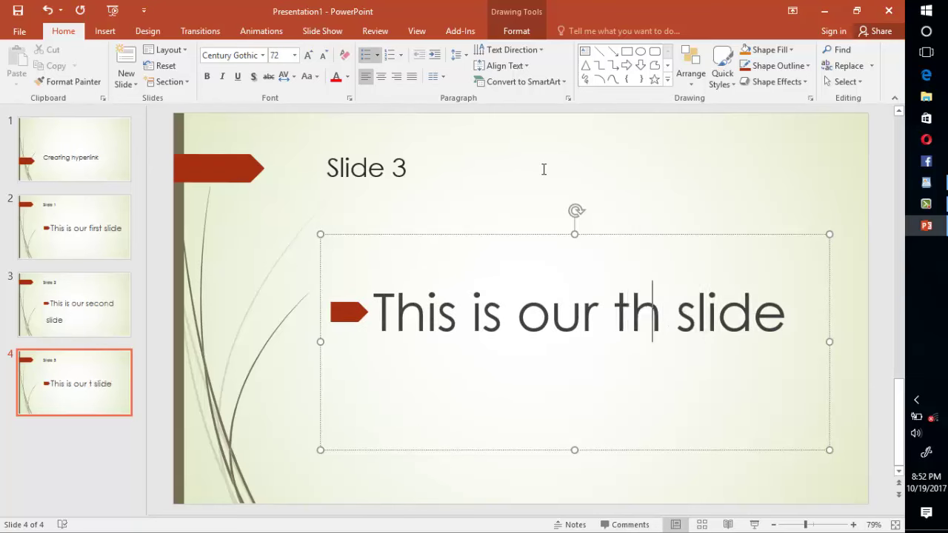
text(ird)
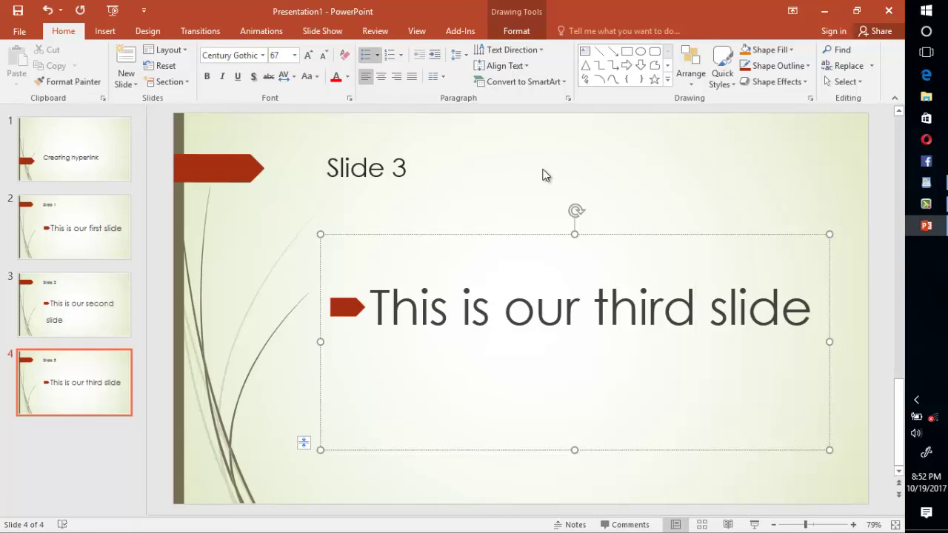
click(543, 175)
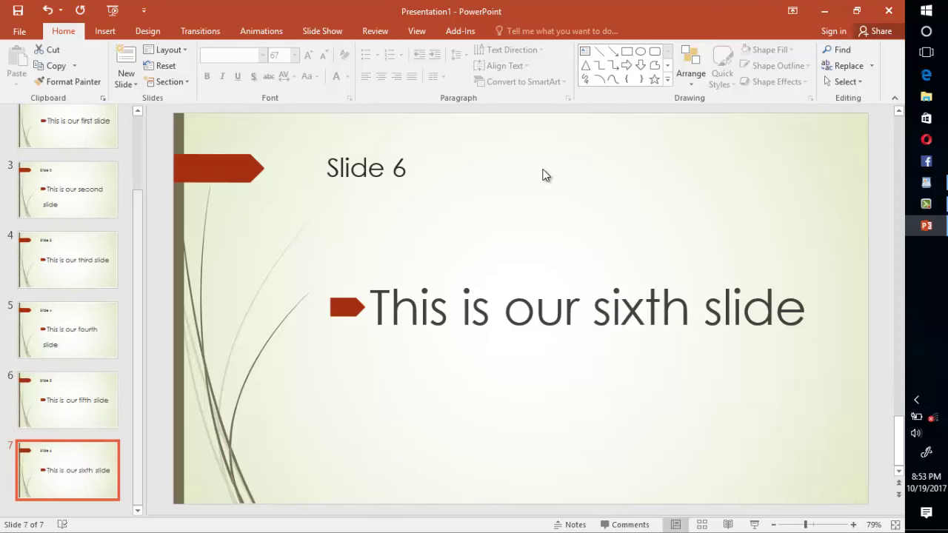
key(ctrl+s)
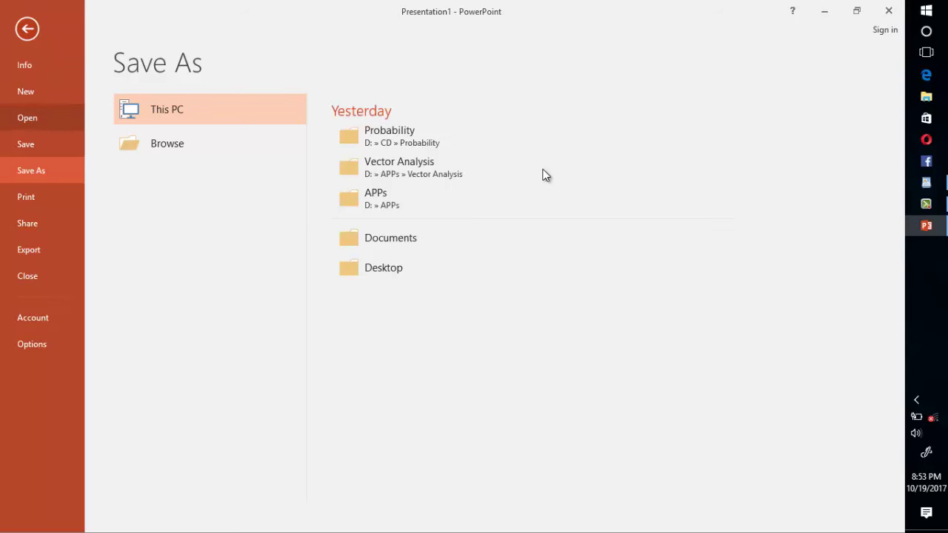
Step: Save the presentation as 'Creating hyperlink' and scroll back up to the title slide
key(F12)
key(Return)
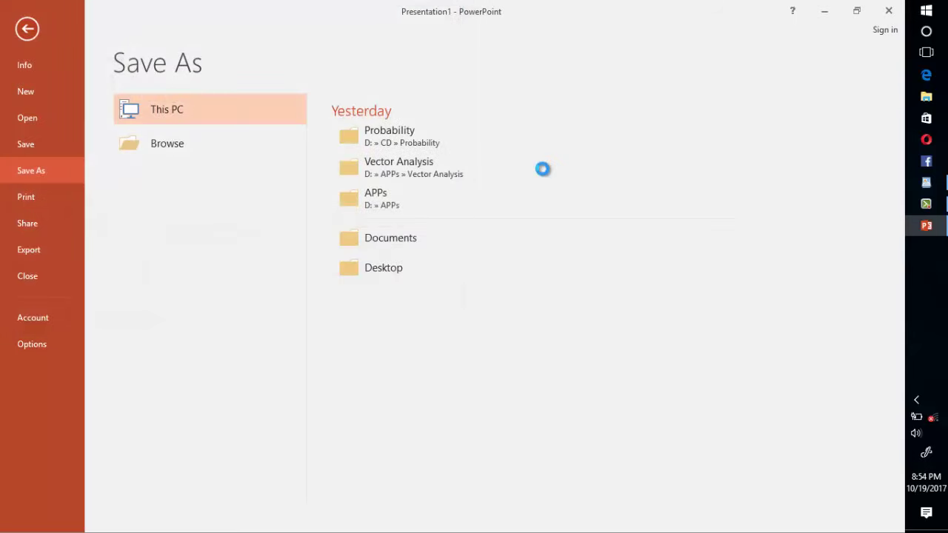
scroll(543, 171, up, 5)
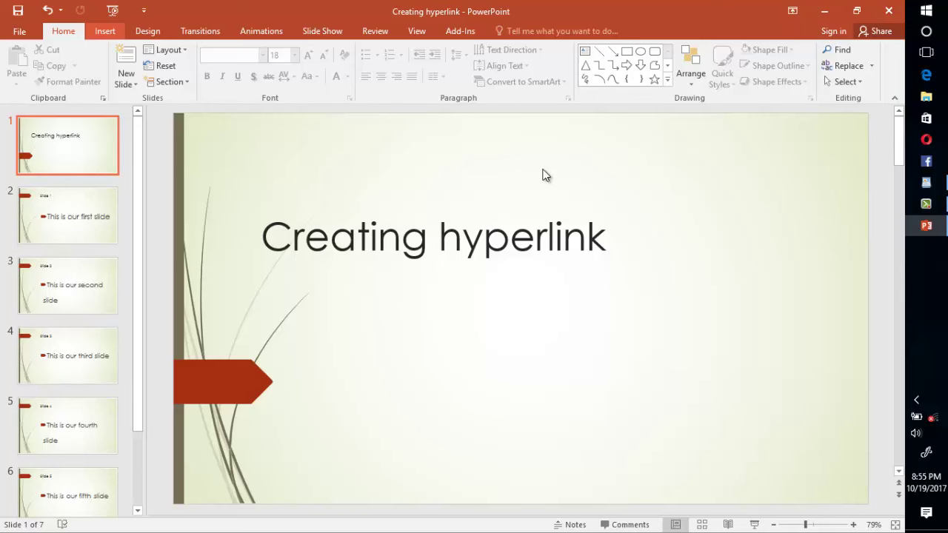
Step: Draw a custom action button below the title that hyperlinks to the First Slide
click(104, 30)
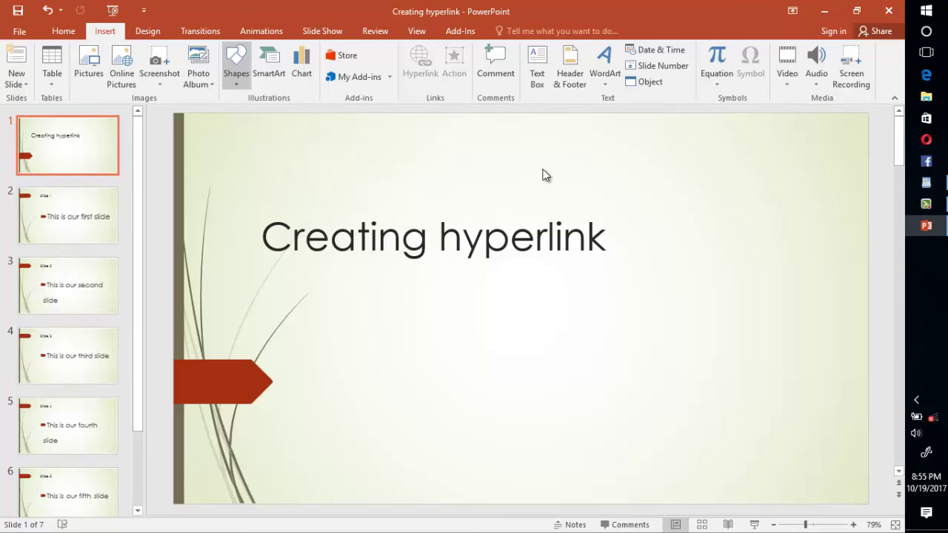
click(236, 65)
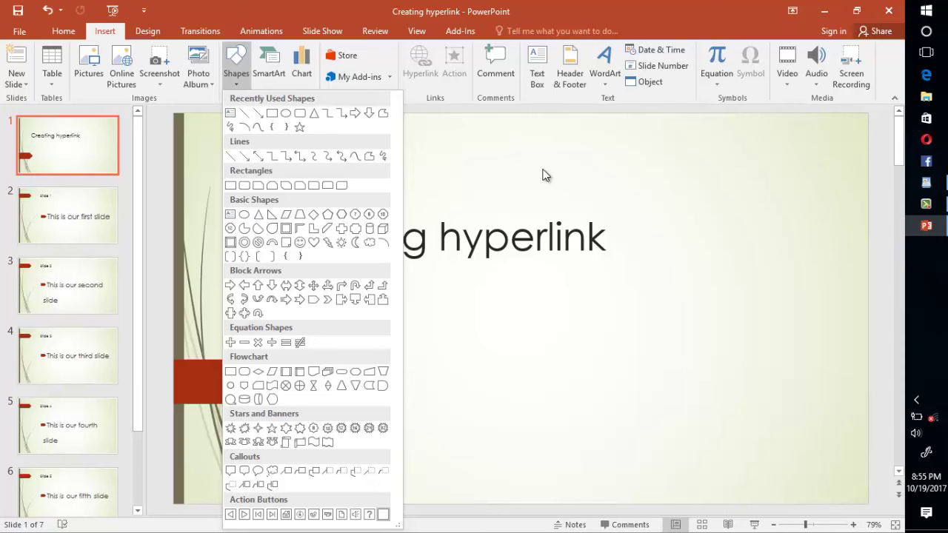
click(382, 514)
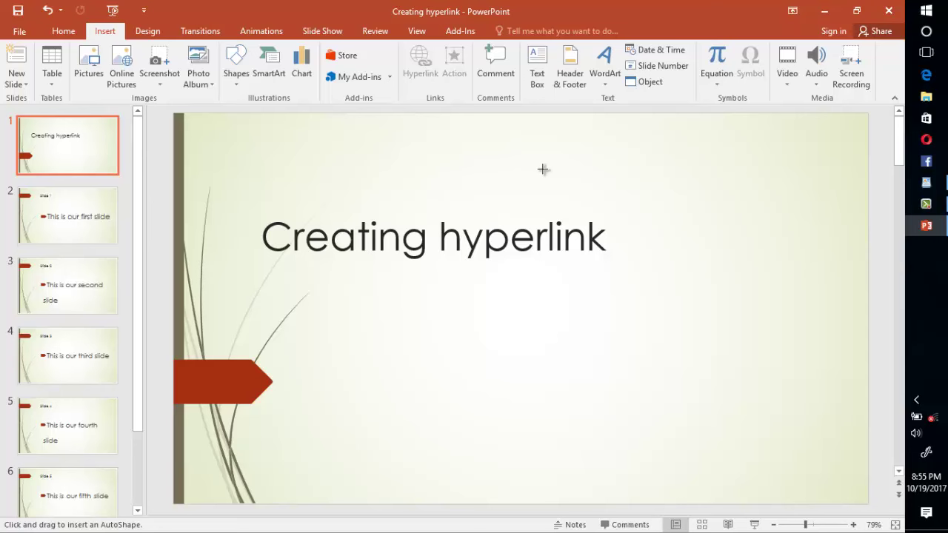
mouse_move(267, 300)
mouse_down()
mouse_move(360, 353)
mouse_move(394, 348)
mouse_up()
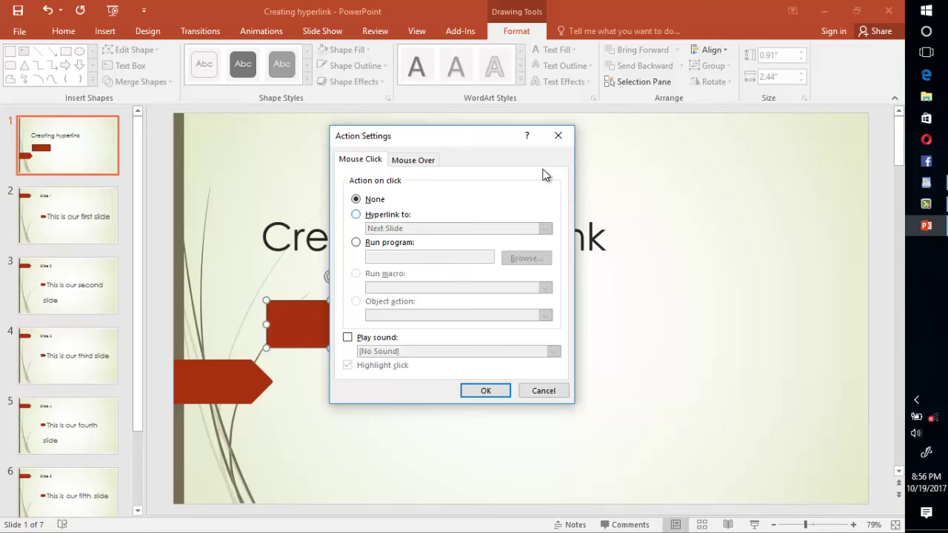
key(alt+h)
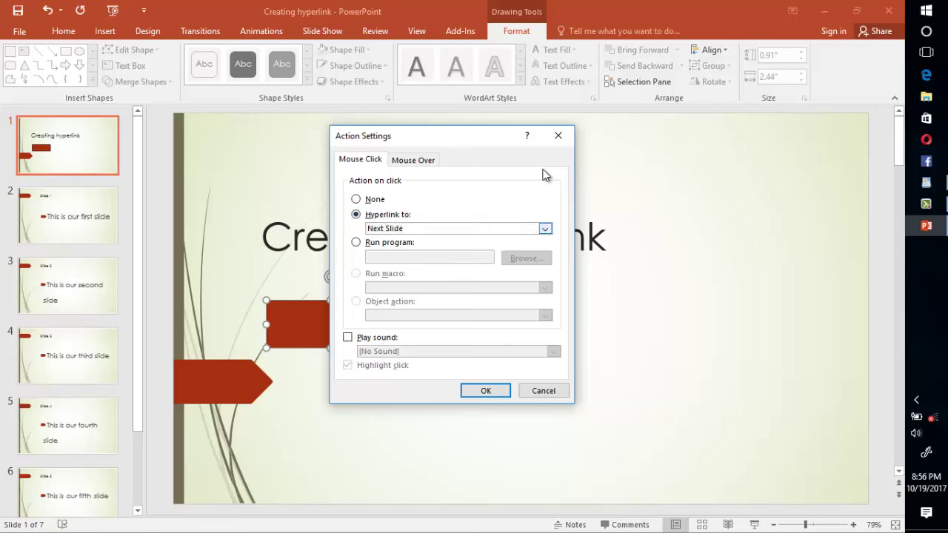
key(alt+Down)
key(Down)
key(Down)
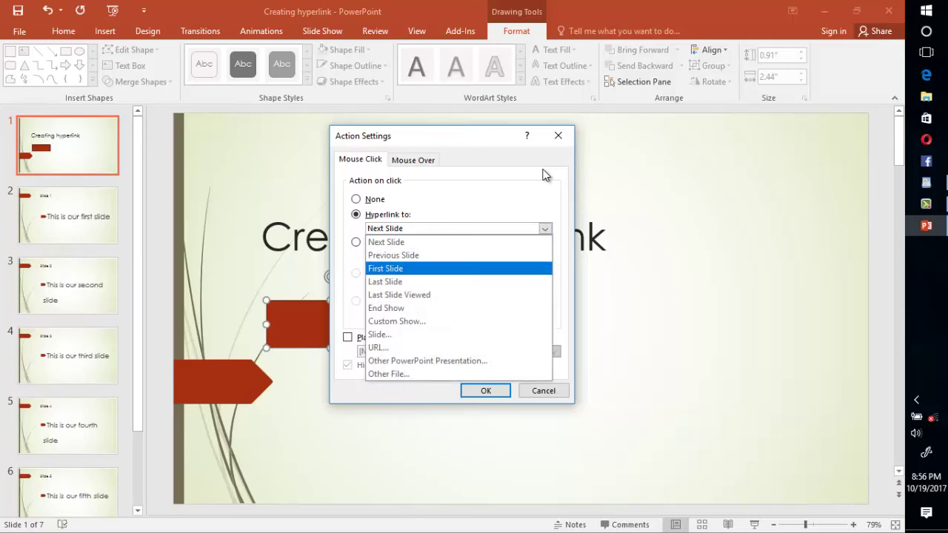
key(Return)
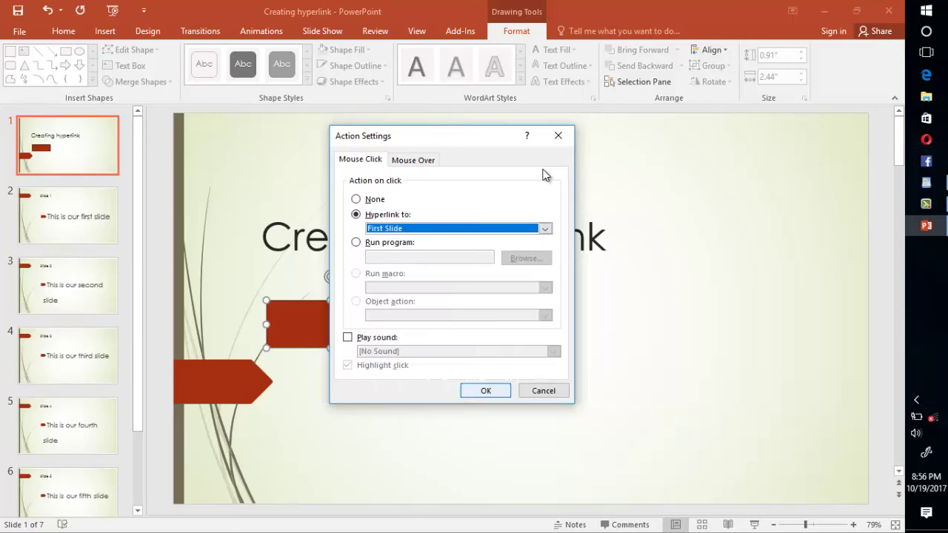
key(Return)
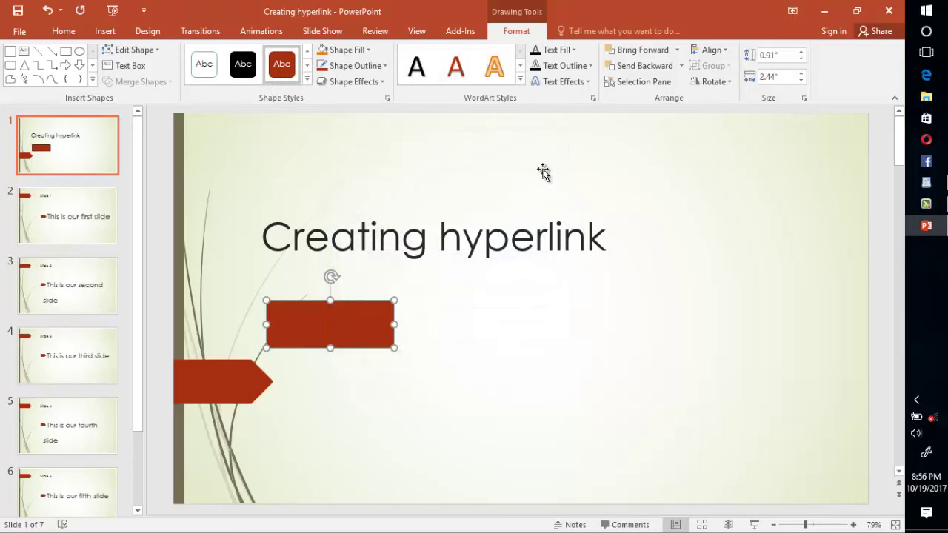
Step: Label the button 'Slide 1' and shrink it slightly
text(Slide)
text( 1)
click(542, 175)
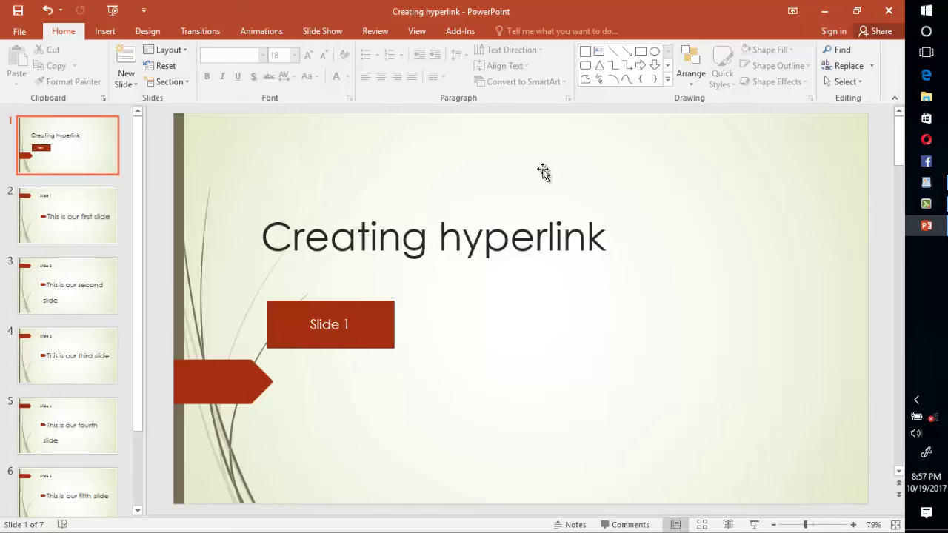
key(Tab)
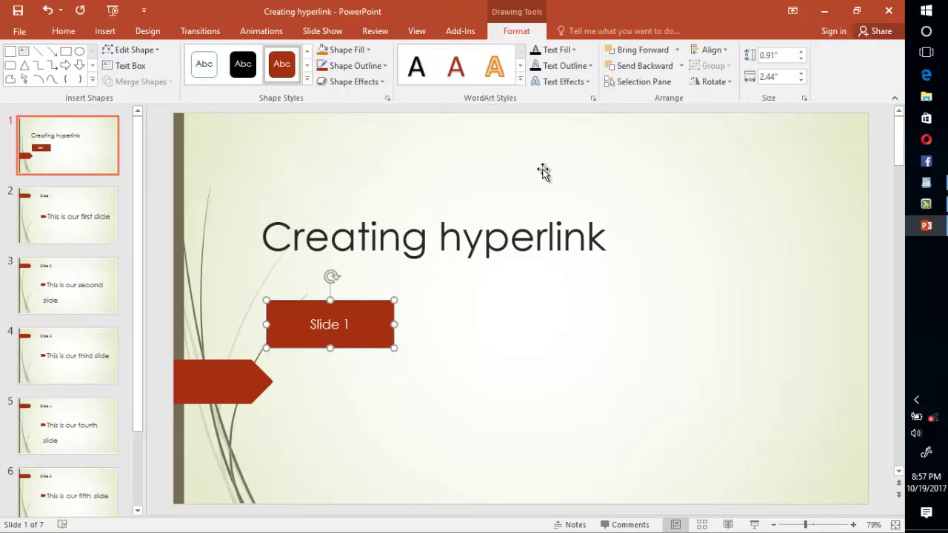
key(shift+Left)
key(shift+Left)
key(shift+Left)
key(shift+Down)
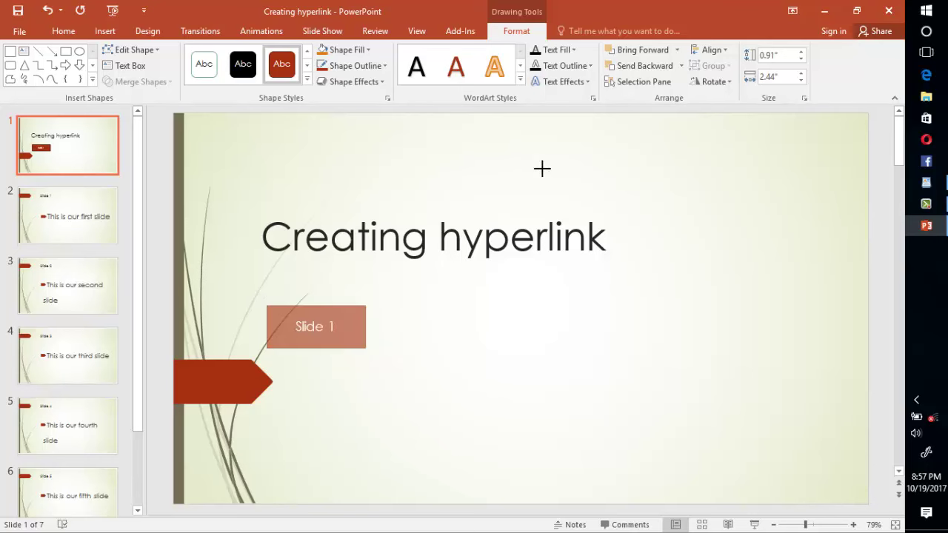
key(Escape)
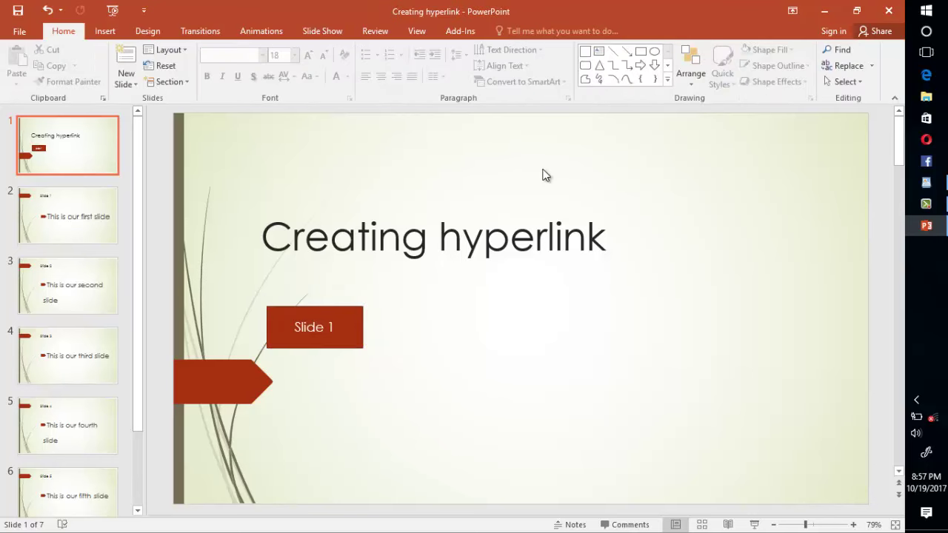
Step: Draw a blank action button beside the Slide 1 button
key(alt+n)
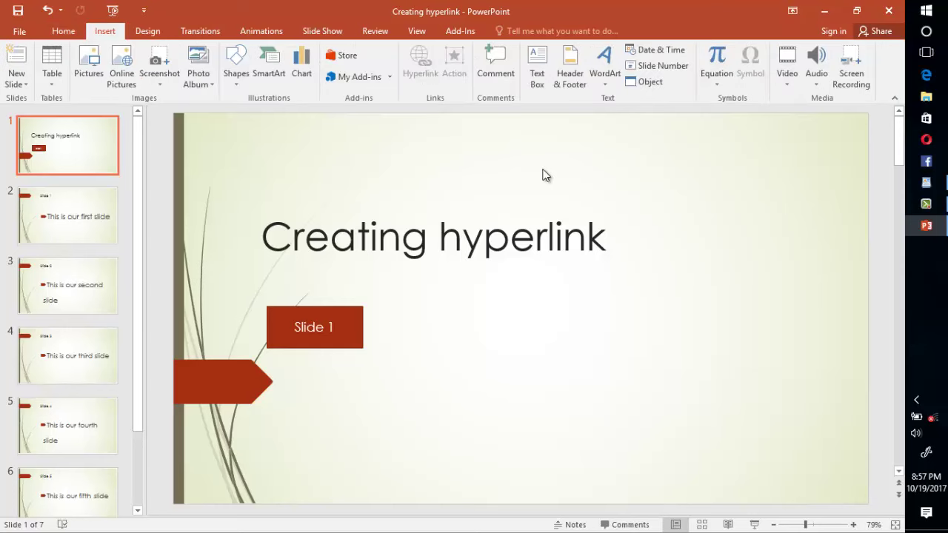
key(Right)
key(Right)
key(Right)
key(Right)
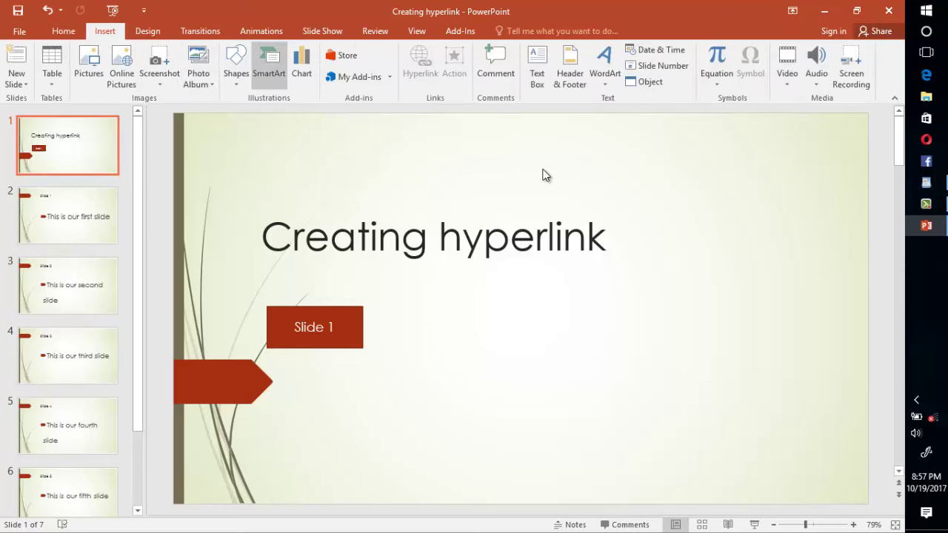
key(Left)
key(Return)
key(Down)
key(Down)
key(Down)
key(Down)
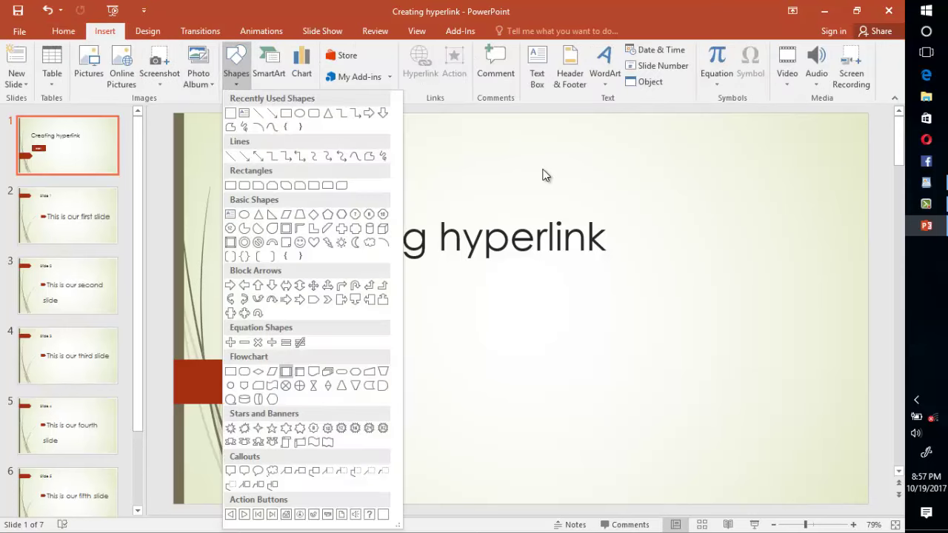
key(Down)
key(Down)
key(Down)
key(Down)
key(Down)
key(End)
key(Return)
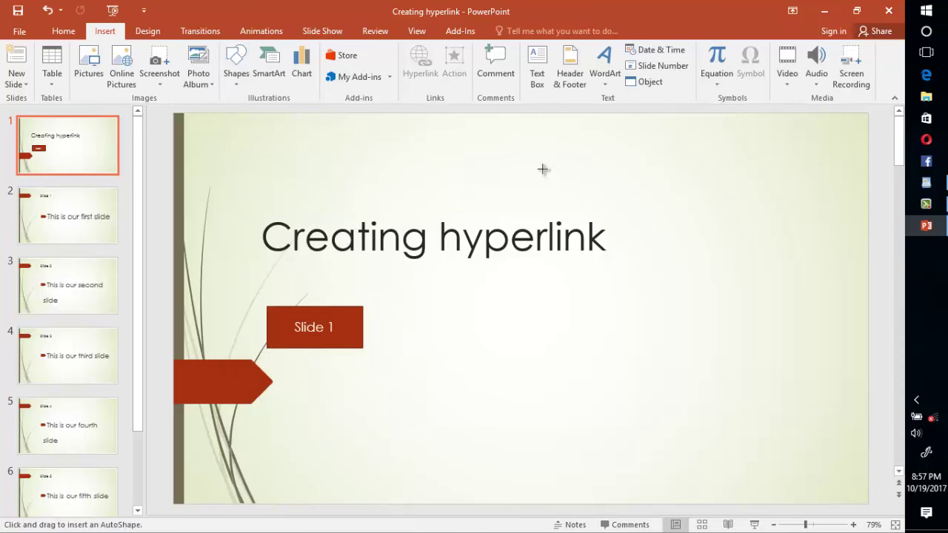
drag(453, 311, 559, 350)
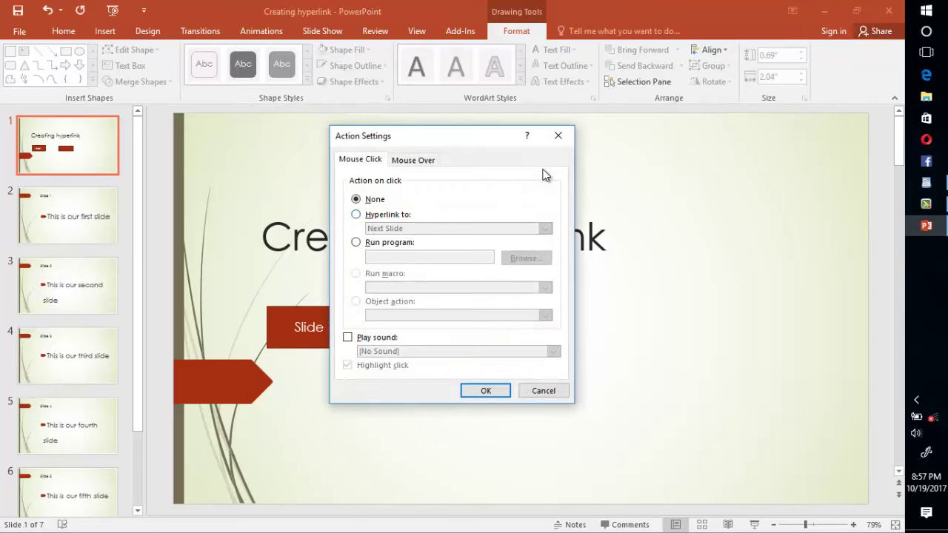
Step: Hyperlink the new button to the slide 'Slide 2' and label it 'Slide 2'
key(alt+h)
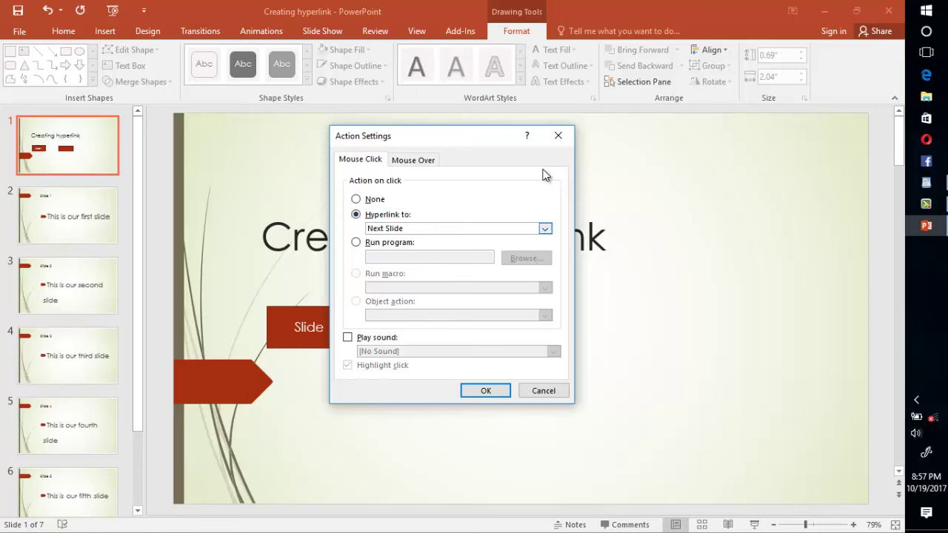
key(alt+Down)
key(e)
key(p)
key(l)
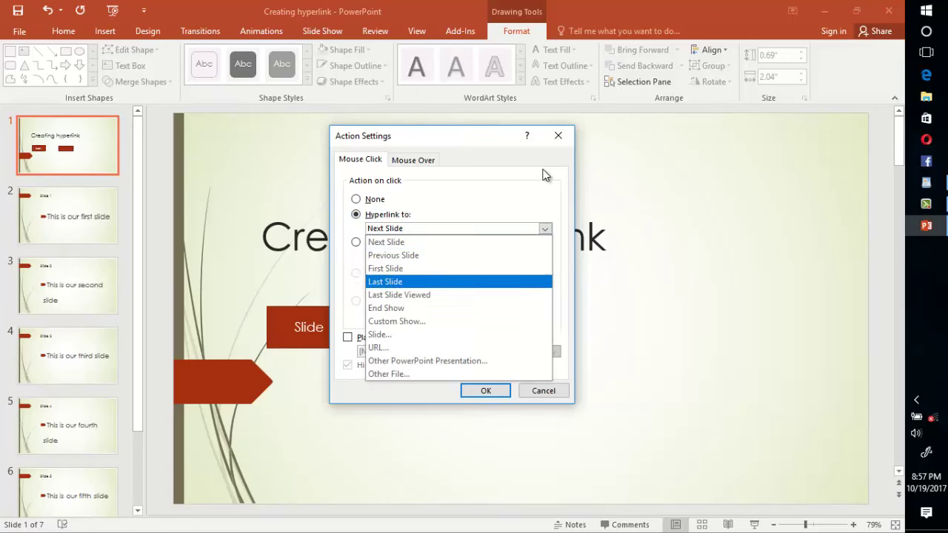
key(l)
key(c)
key(u)
key(s)
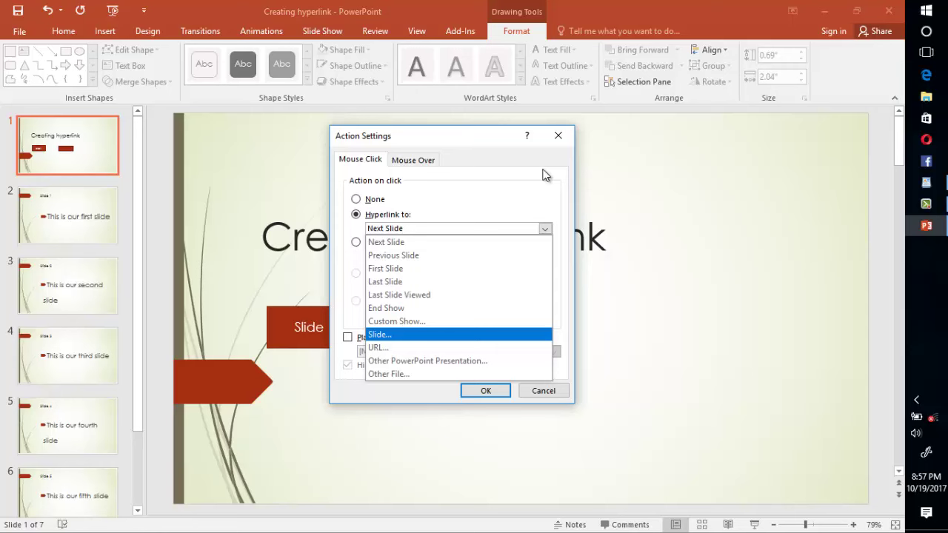
key(Return)
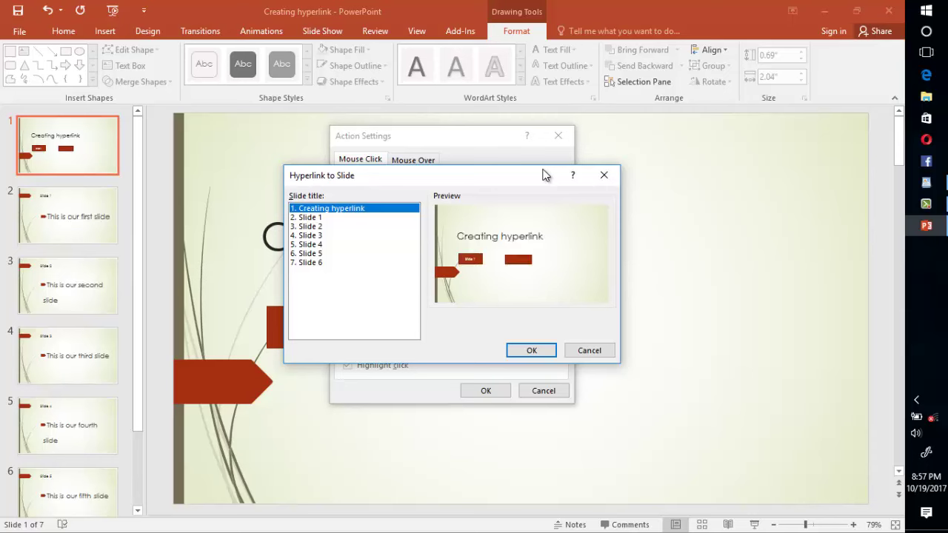
key(Down)
key(Down)
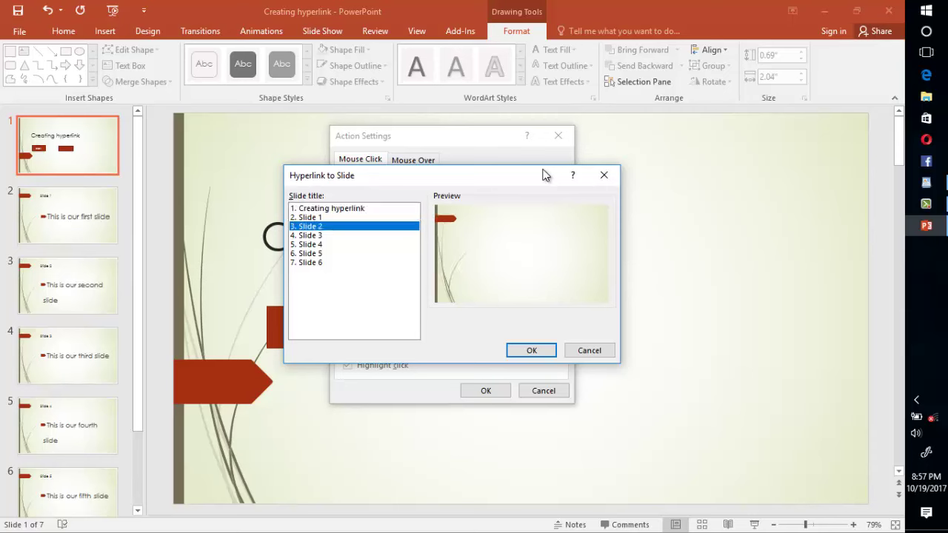
key(Return)
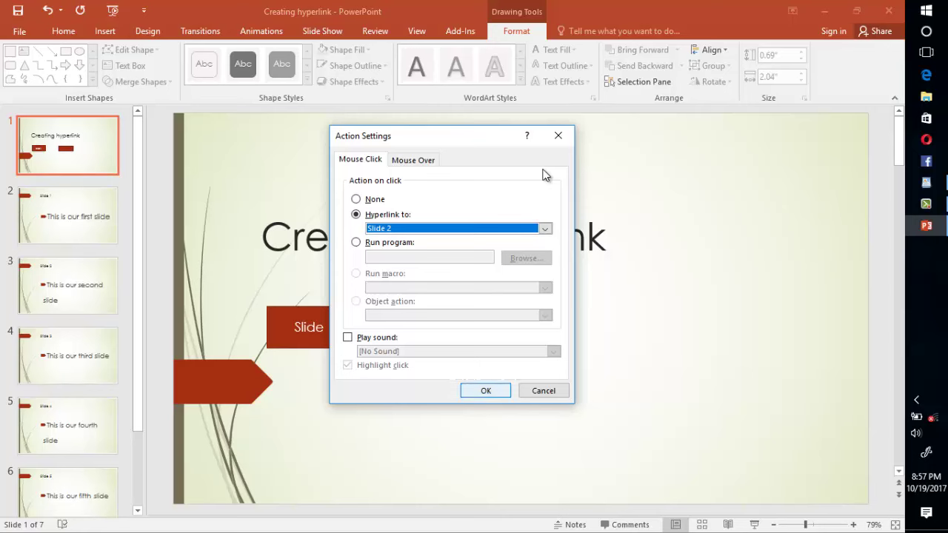
key(Return)
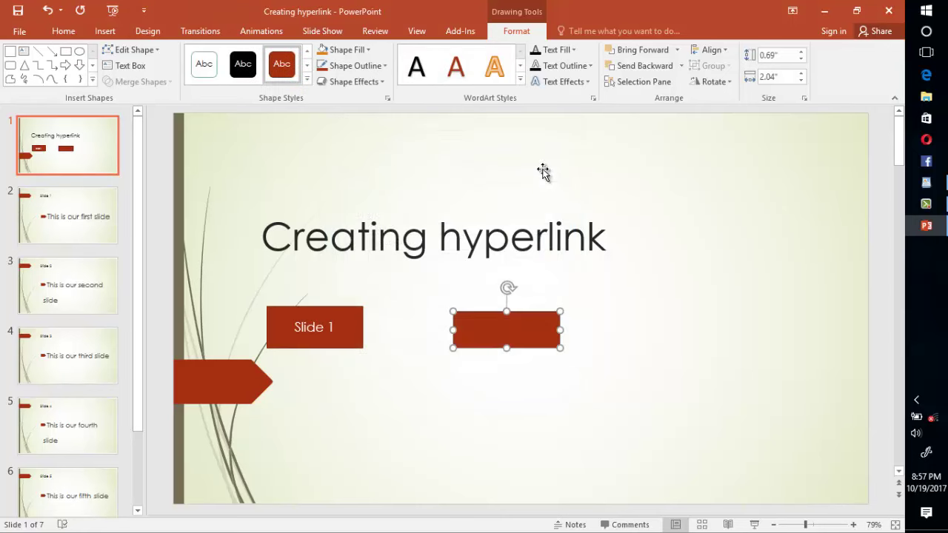
text(Sl)
text(ide)
text( 2)
Step: Select the Slide 1 button and open its Edit Hyperlink settings
click(542, 176)
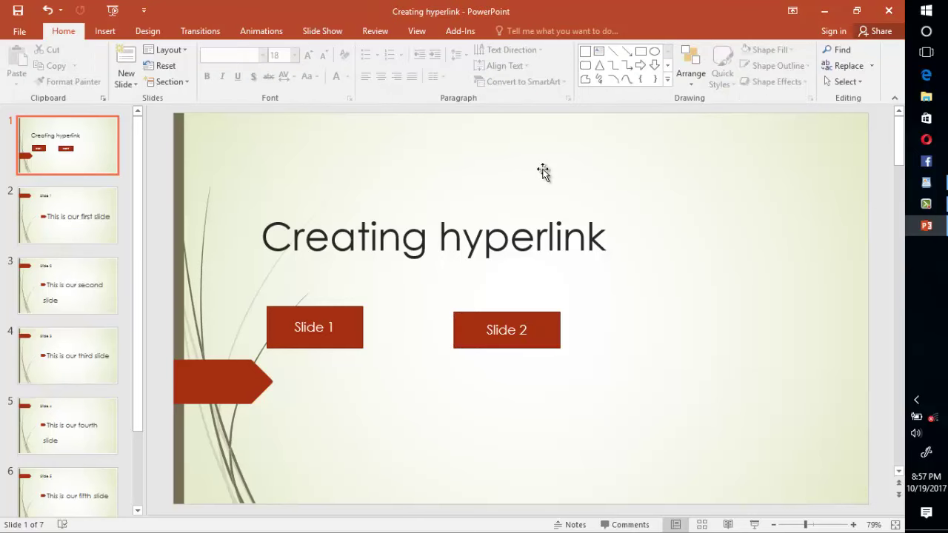
key(Tab)
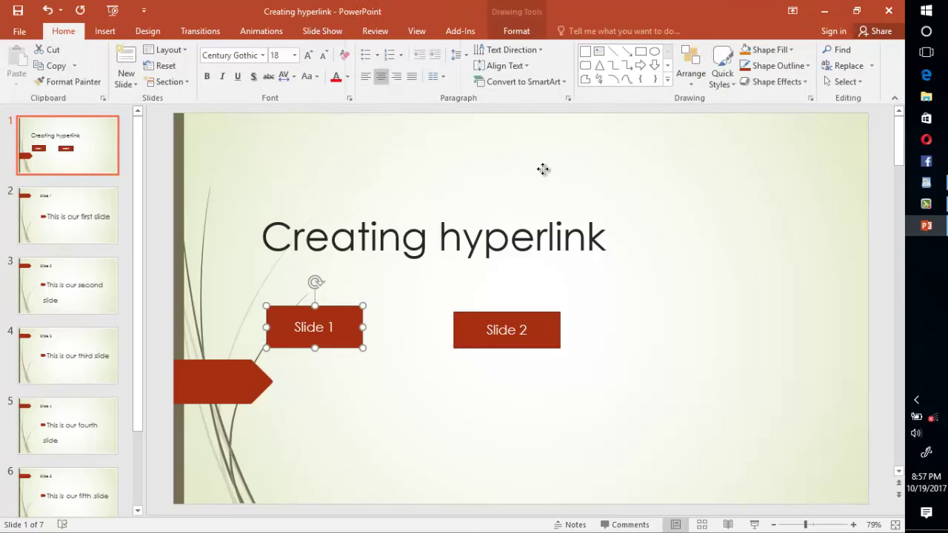
key(shift+F10)
key(Up)
key(Up)
key(Up)
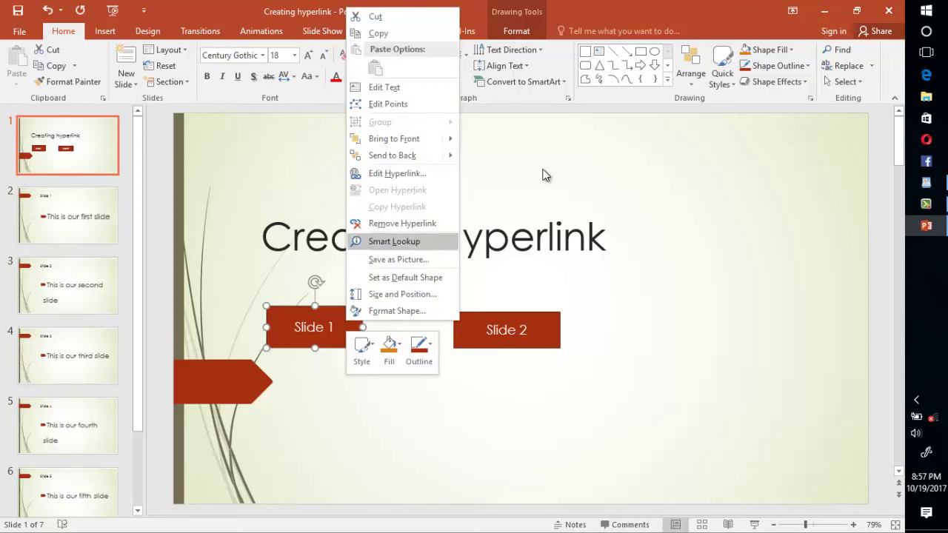
key(Up)
key(Up)
key(Return)
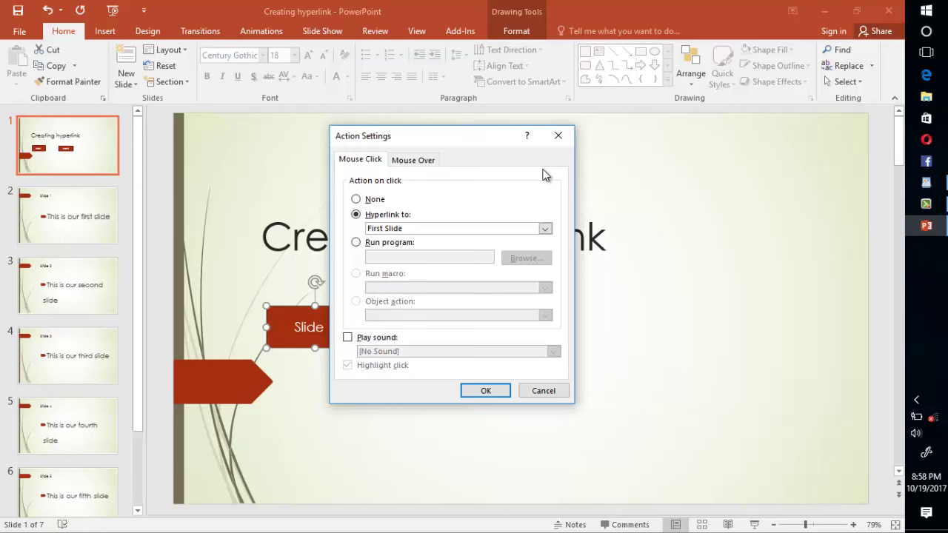
Step: Change the button's hyperlink target to the slide titled 'Slide 1'
key(alt+Down)
key(Down)
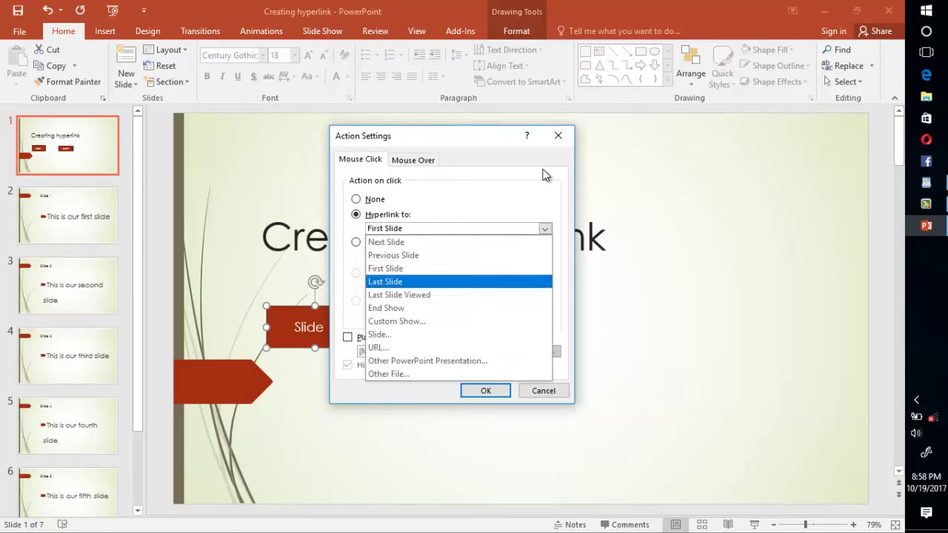
key(Down)
key(Down)
key(Down)
key(Up)
key(Return)
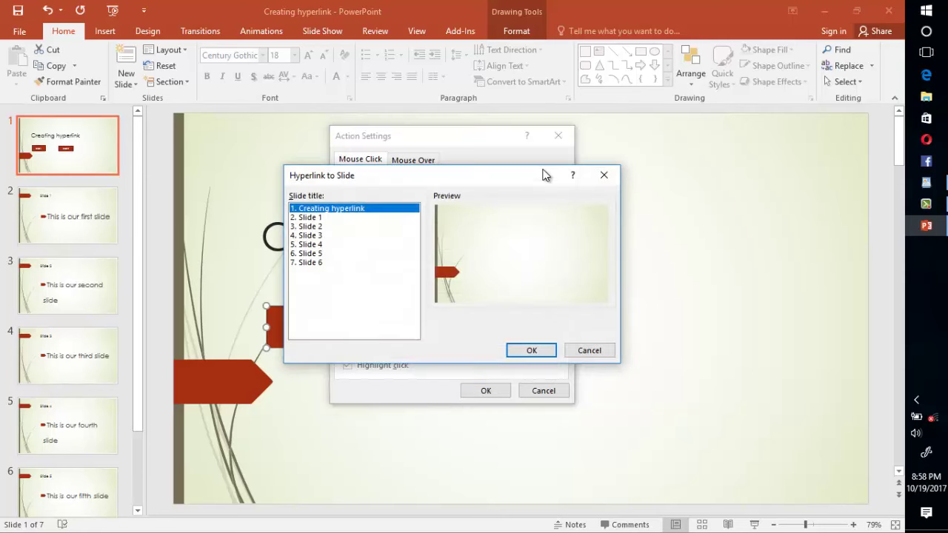
key(Down)
key(Return)
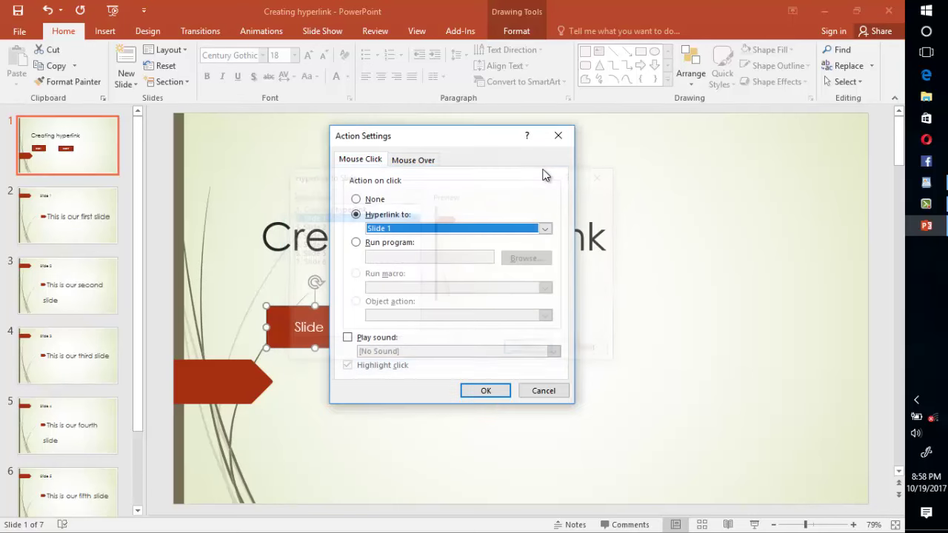
key(Return)
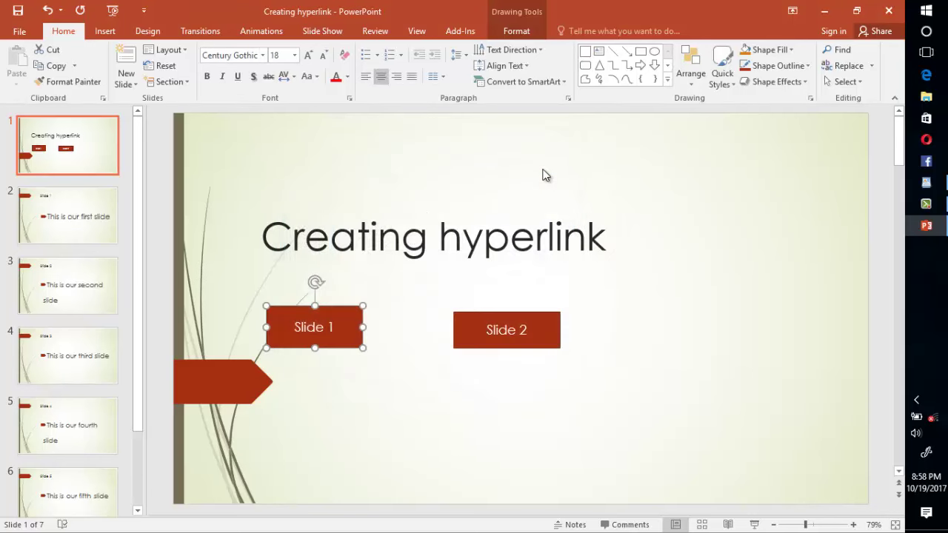
key(Escape)
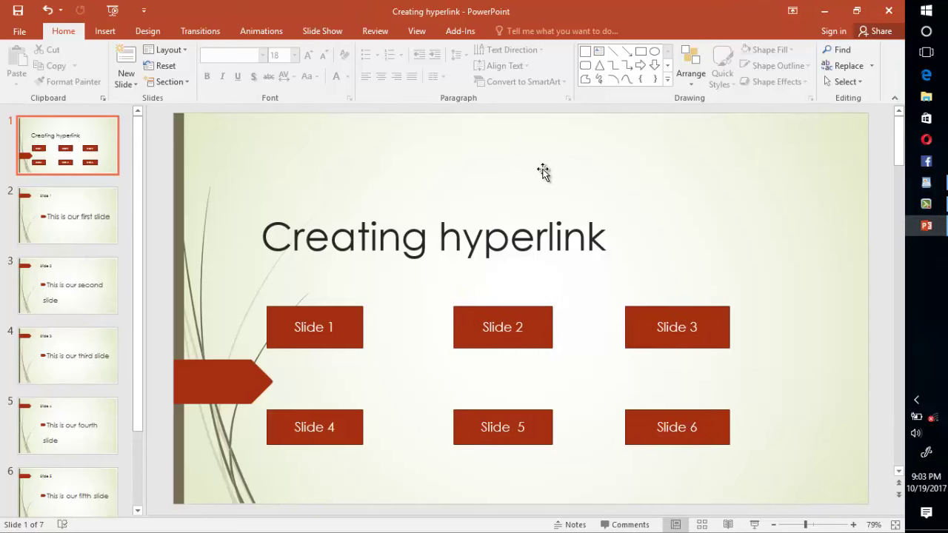
Step: Multi-select all six title-slide buttons, Slide 1 through Slide 6
key(Tab)
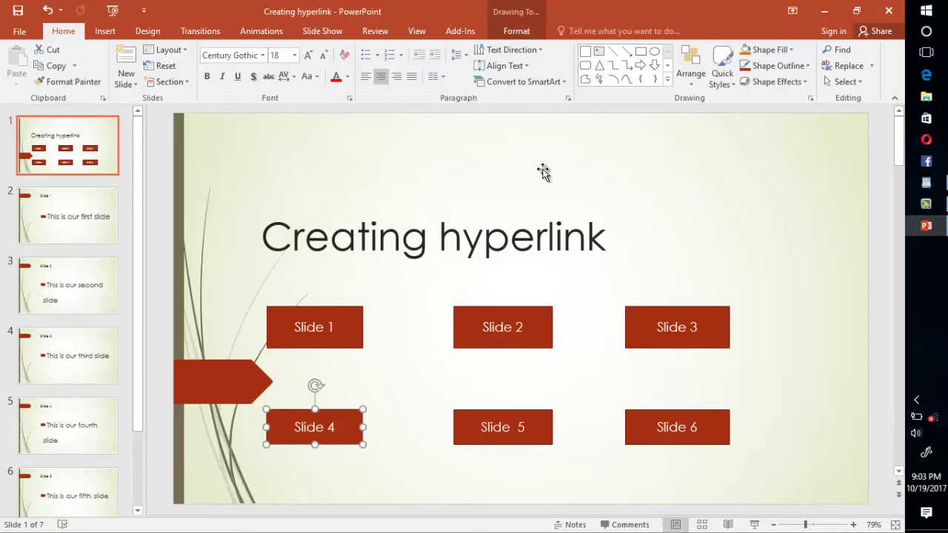
shift+click(314, 326)
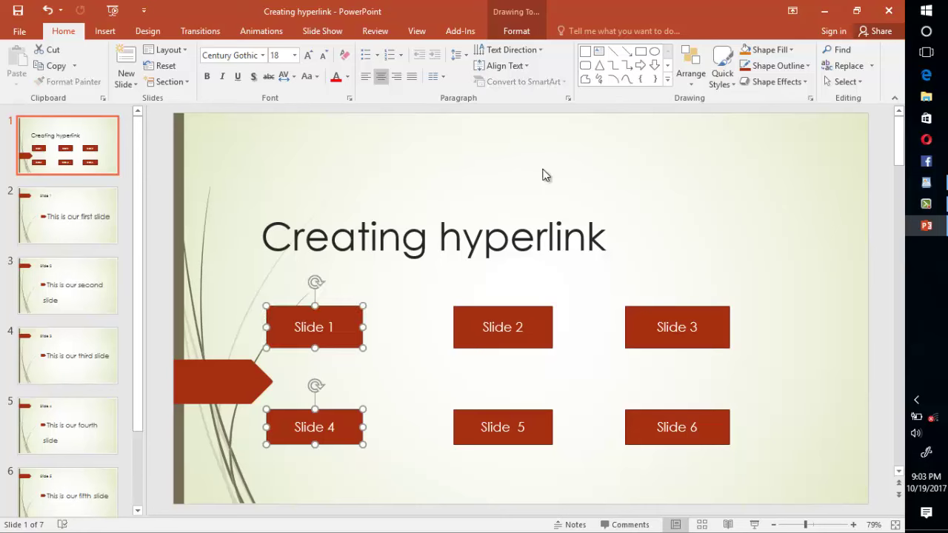
ctrl+click(502, 327)
ctrl+click(677, 327)
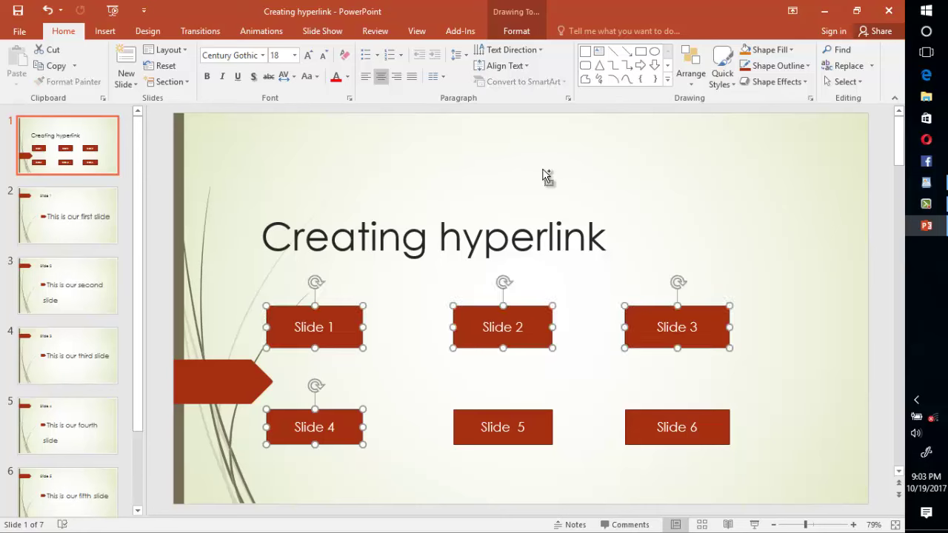
ctrl+click(677, 427)
ctrl+click(502, 427)
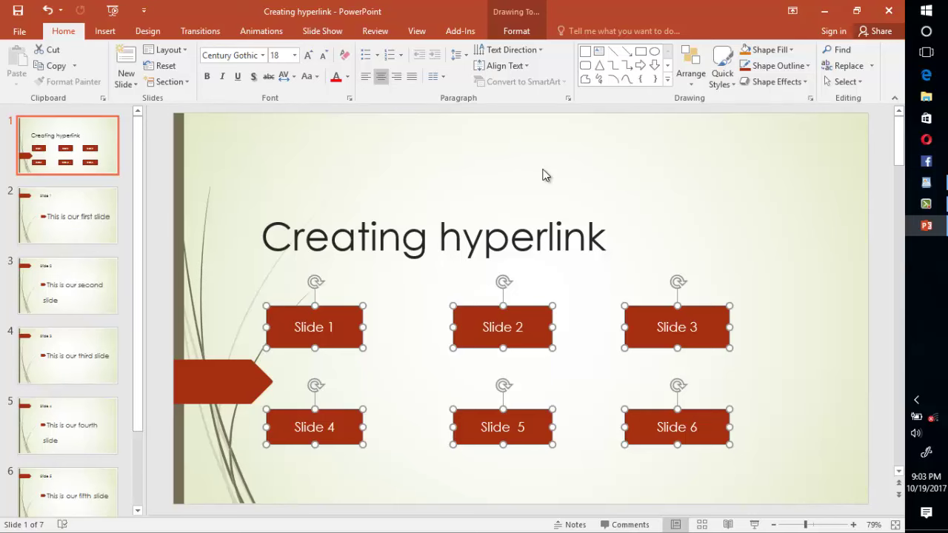
Step: Change all six selected buttons into rounded rectangles
key(alt)
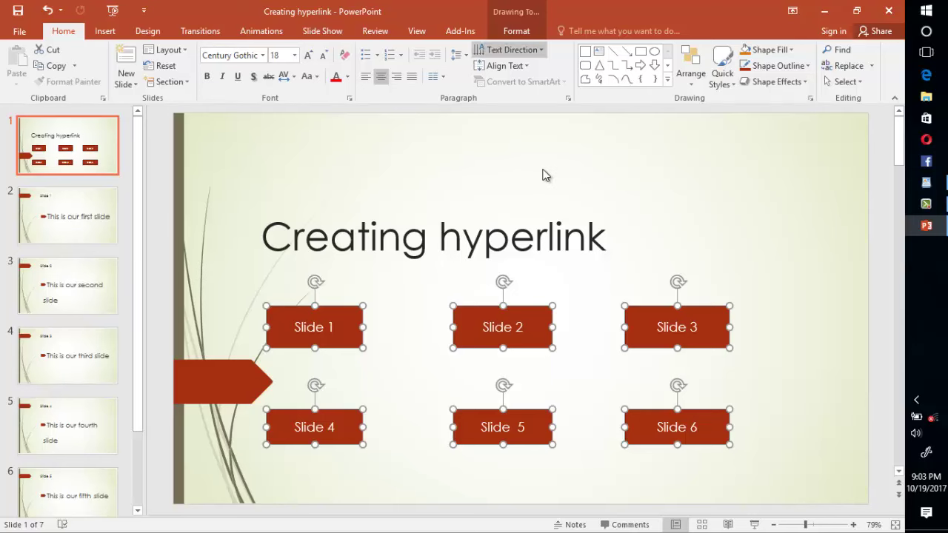
key(j)
key(d)
key(Down)
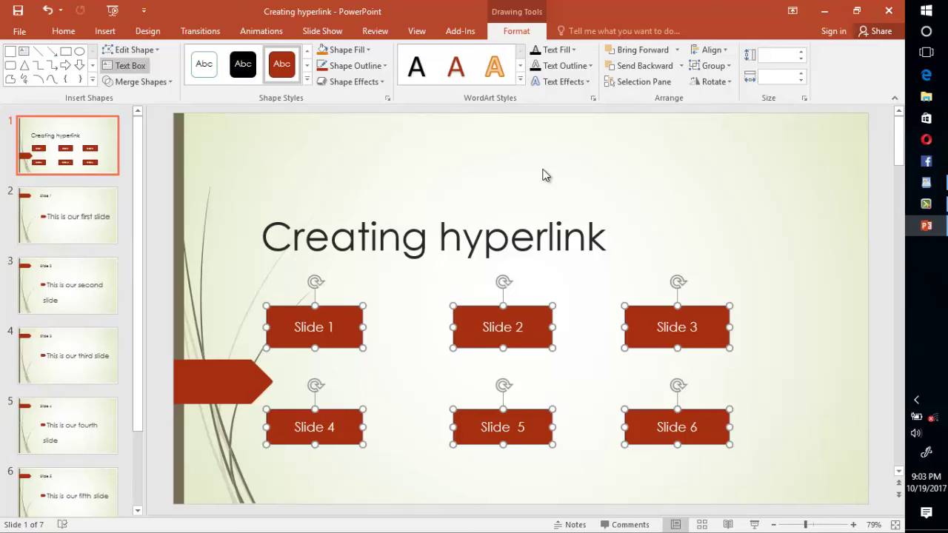
key(Up)
key(Return)
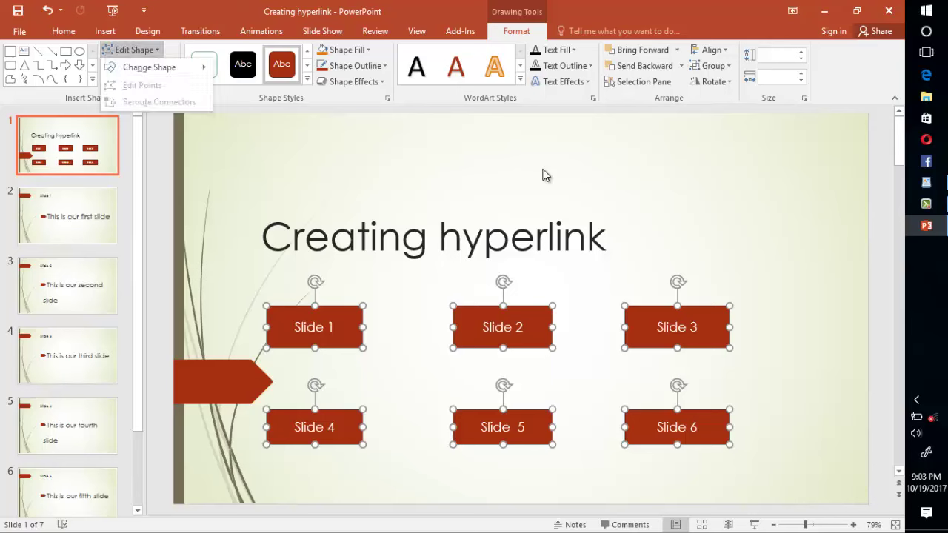
key(Down)
key(Right)
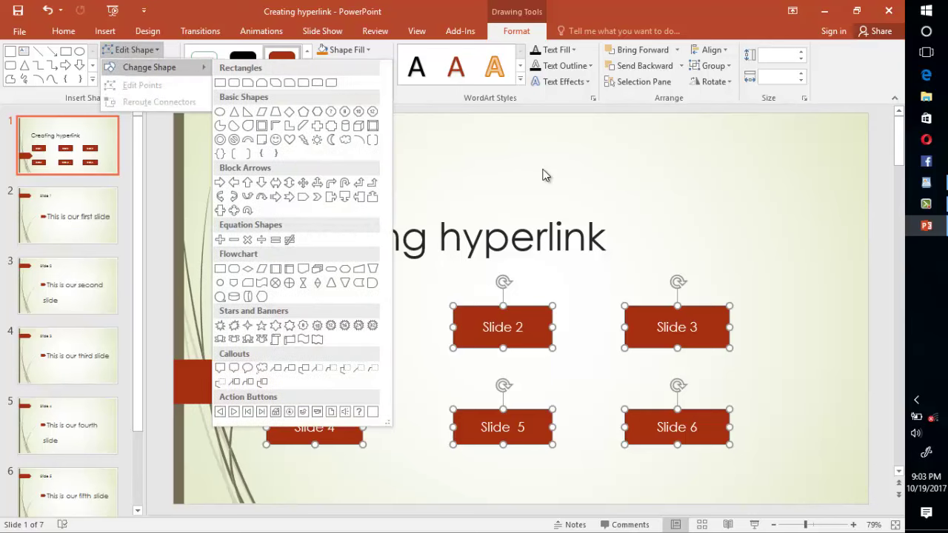
key(Right)
key(Return)
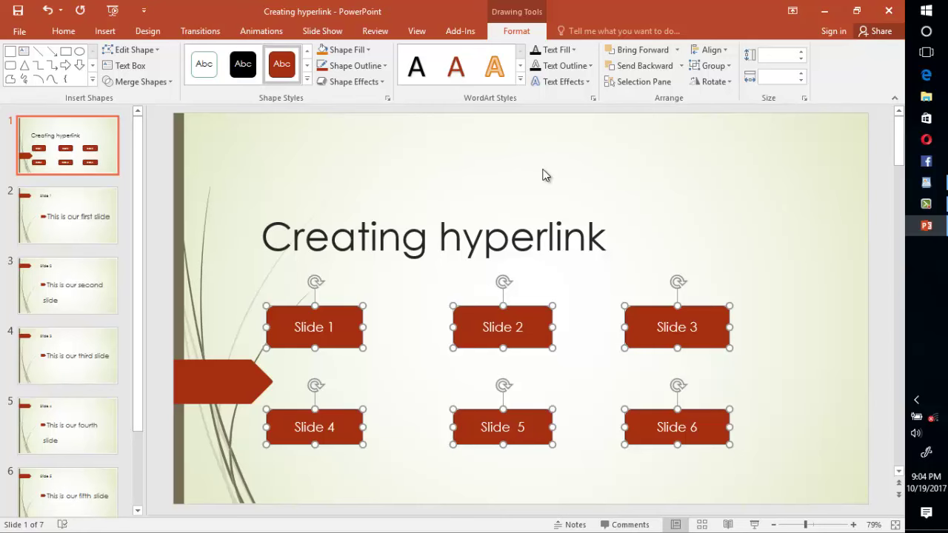
Step: Apply the Light 1 Outline, Colored Fill – Olive Green, Accent 5 style to the buttons, then deselect
key(Left)
key(Right)
key(Down)
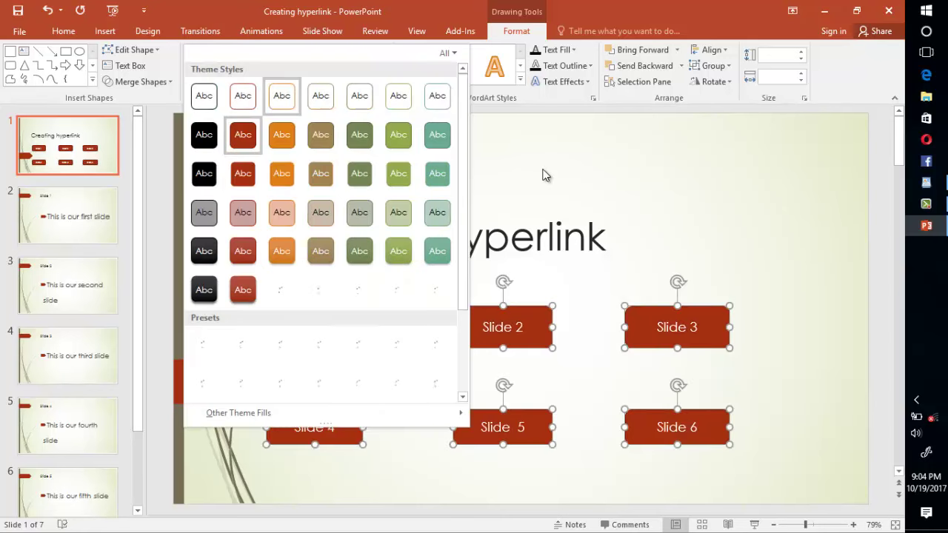
key(Right)
key(Right)
key(Right)
key(Right)
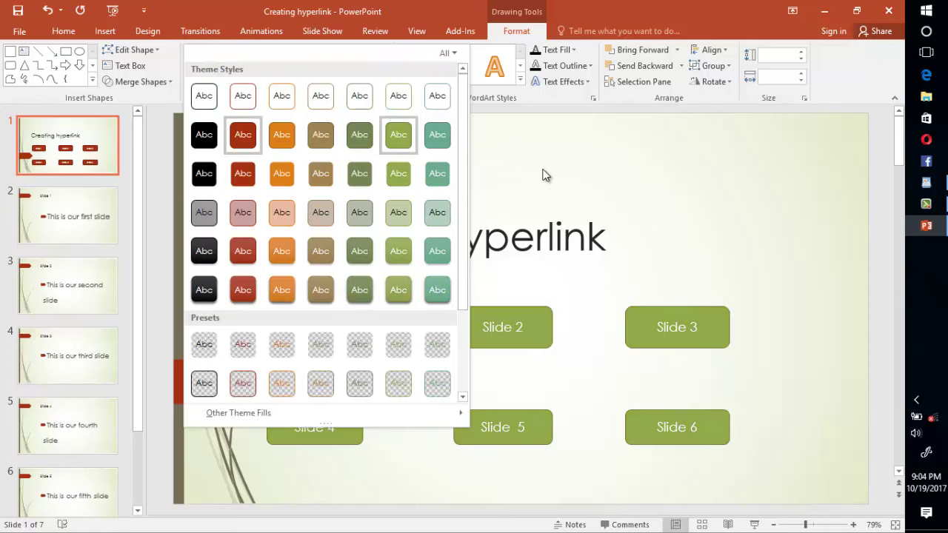
key(Down)
key(Right)
key(Up)
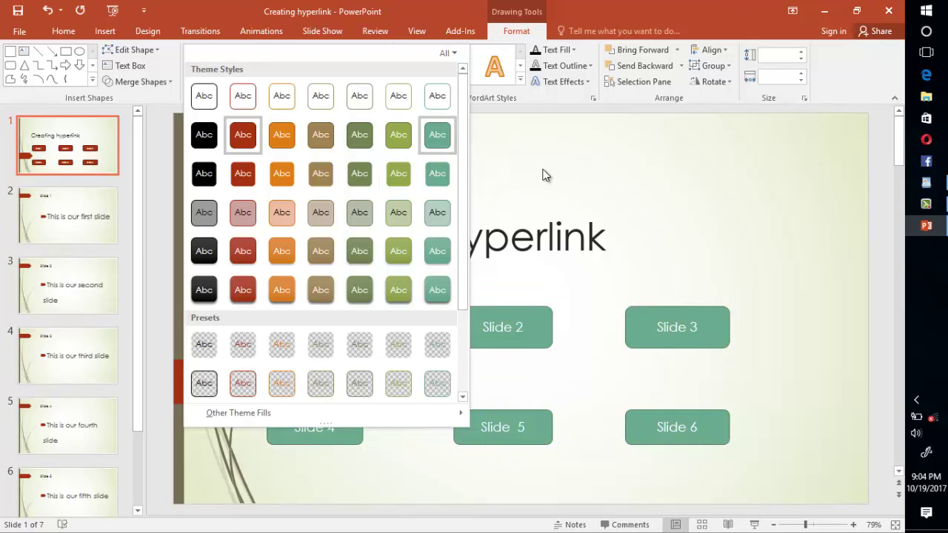
key(Down)
key(Left)
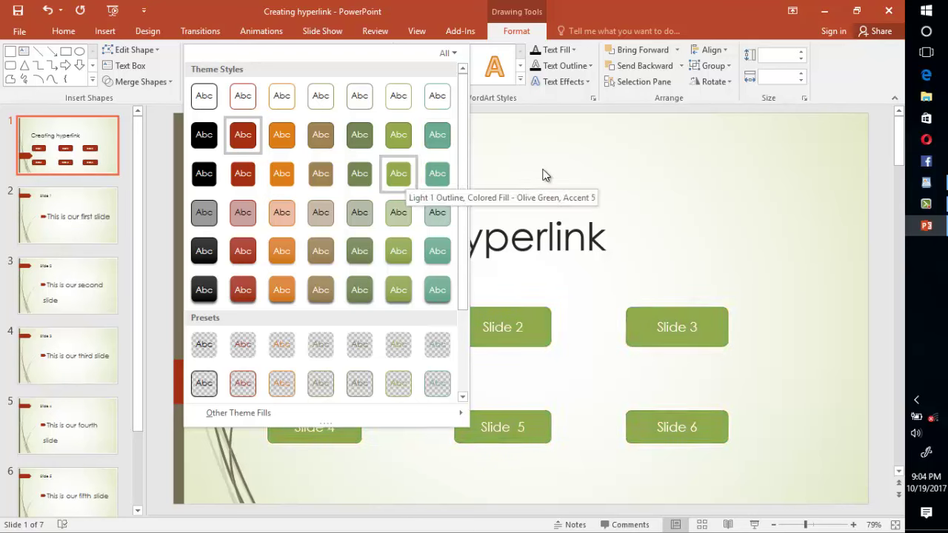
key(Left)
key(Left)
key(Left)
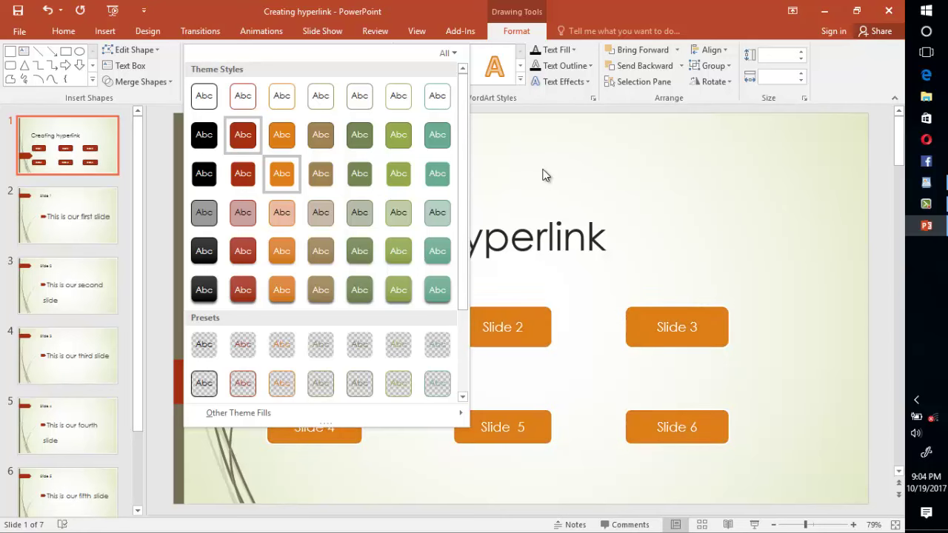
key(Right)
key(Right)
key(Right)
key(Return)
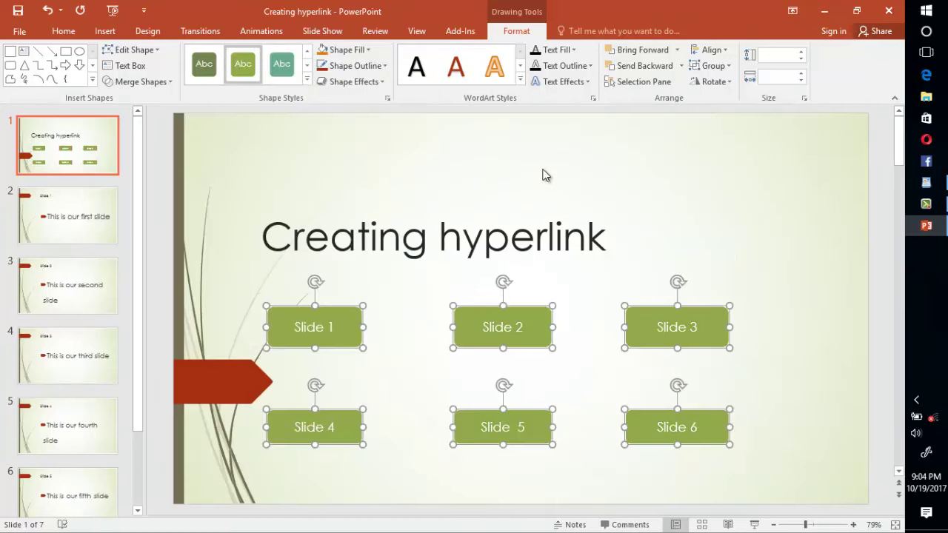
key(Escape)
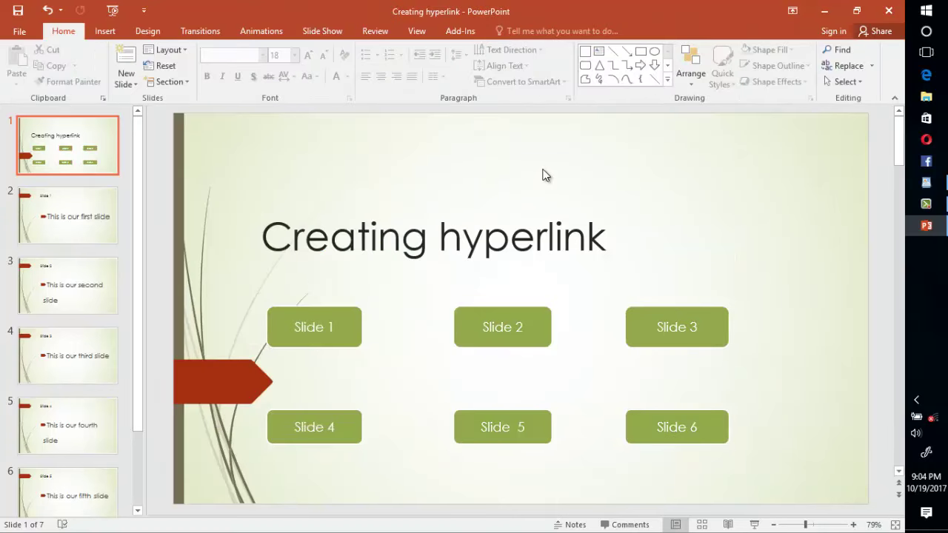
Step: On the Slide 1 slide, choose the Action Button: Forward or Next shape
key(Page_Down)
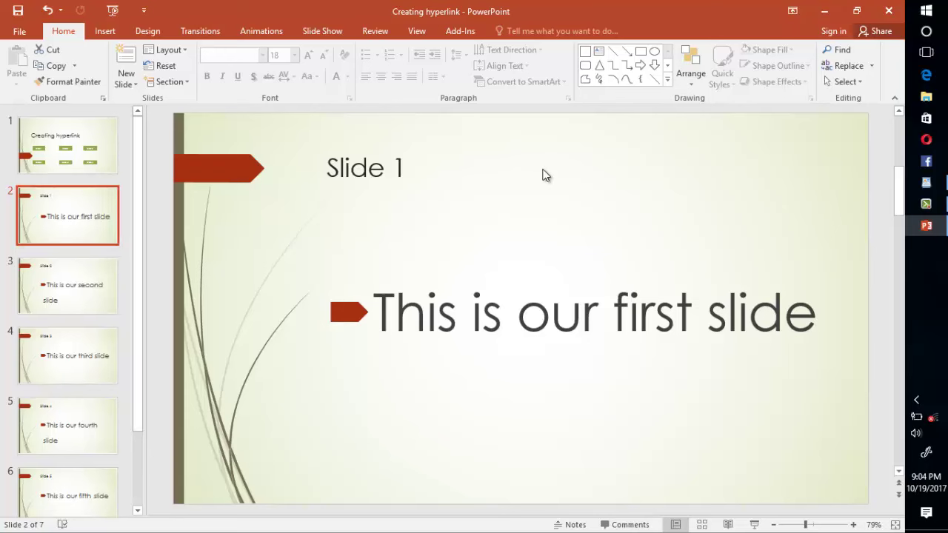
key(Left)
key(Left)
key(Left)
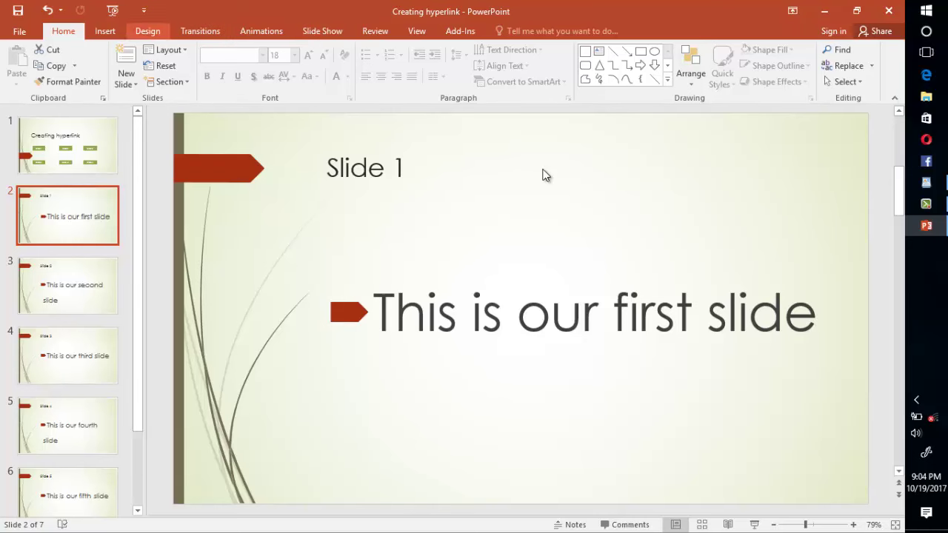
key(Left)
key(Return)
key(Right)
key(Right)
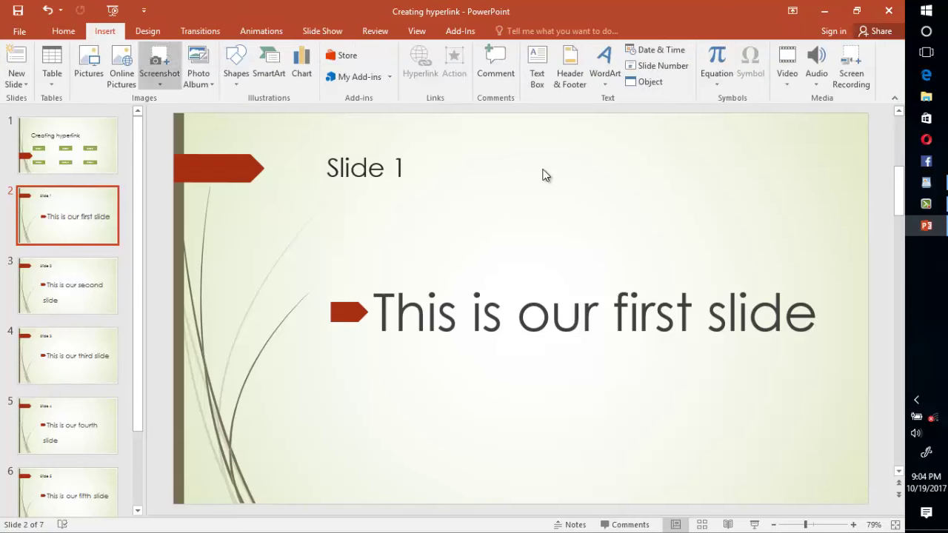
key(Right)
key(Right)
key(Return)
key(Down)
key(Down)
key(Down)
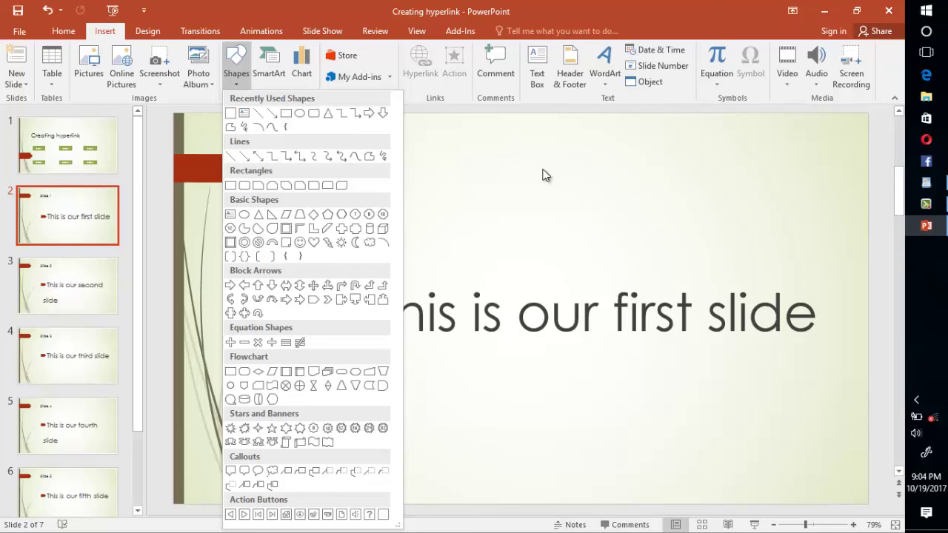
key(Down)
key(Down)
key(Down)
key(Down)
key(Down)
key(Down)
key(Right)
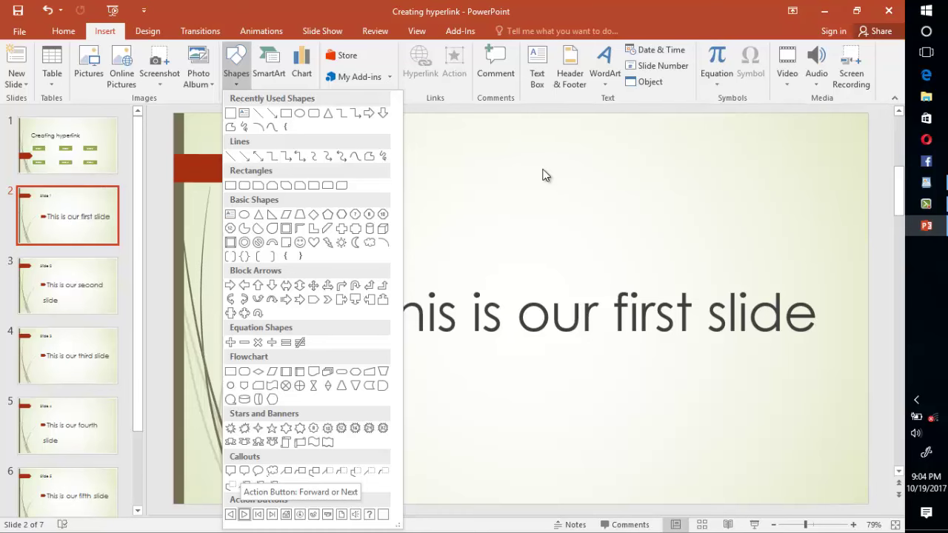
key(Return)
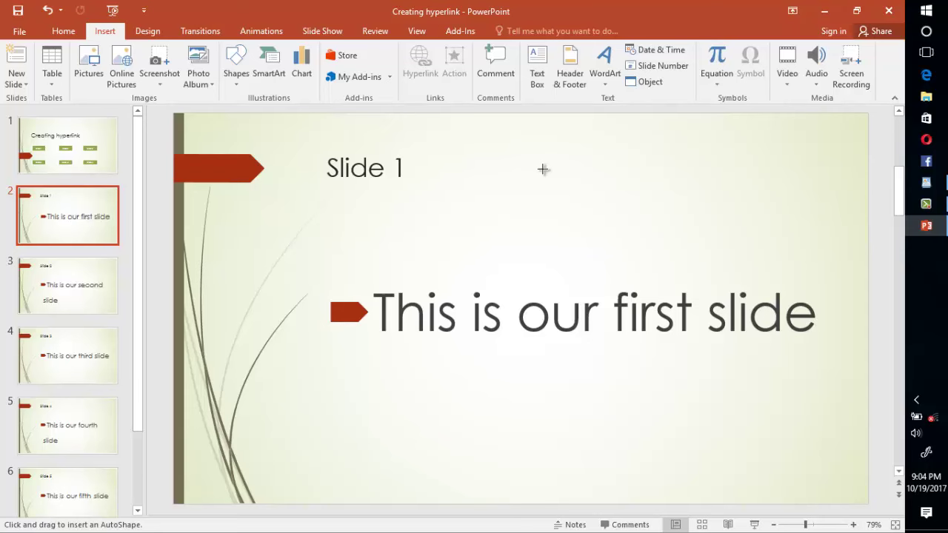
Step: Draw the forward button bottom-right, keeping its hyperlink to the next slide
click(543, 169)
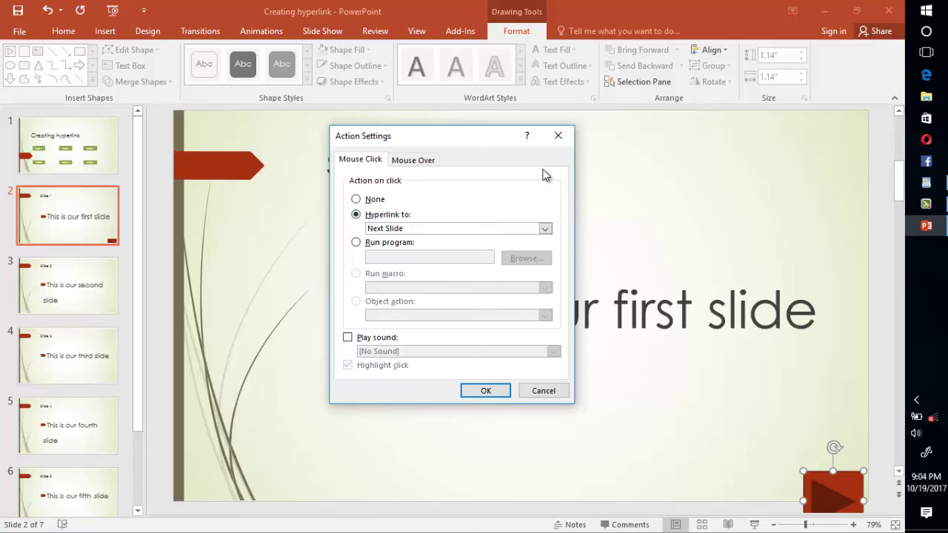
key(Return)
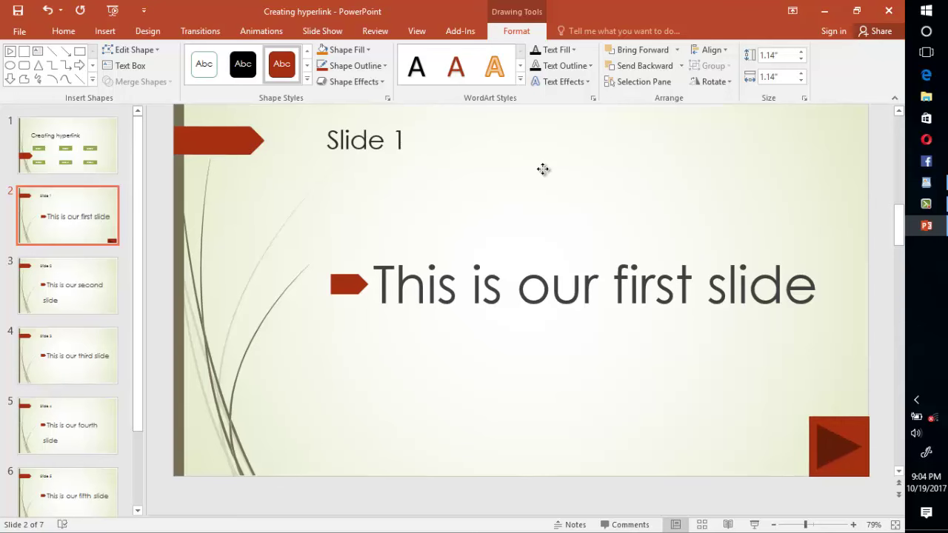
key(ctrl+y)
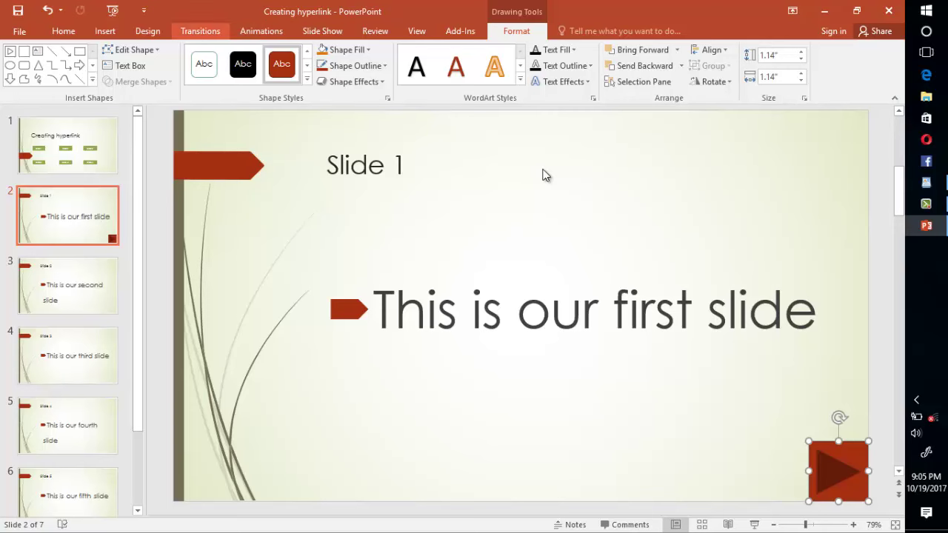
Step: Add a Back or Previous action button in the bottom-left corner, linked to the previous slide
click(105, 30)
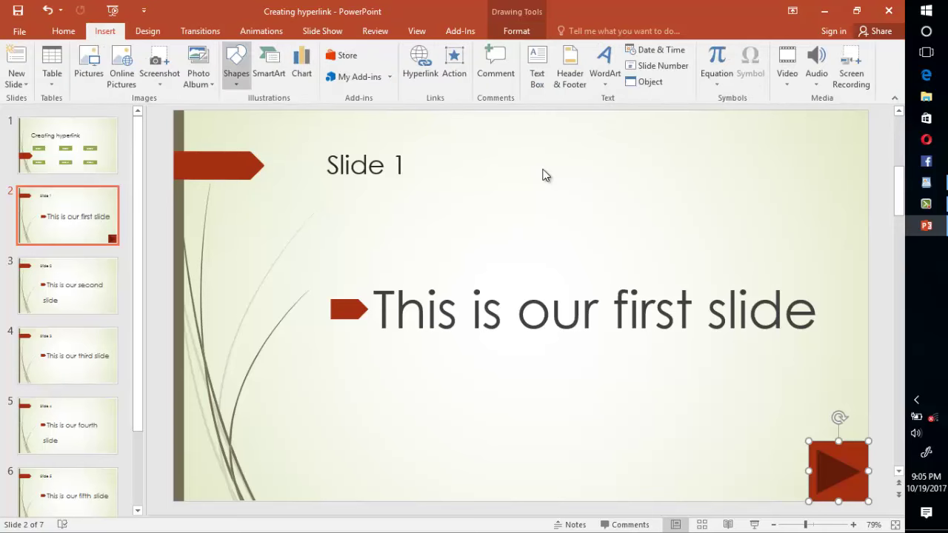
click(236, 67)
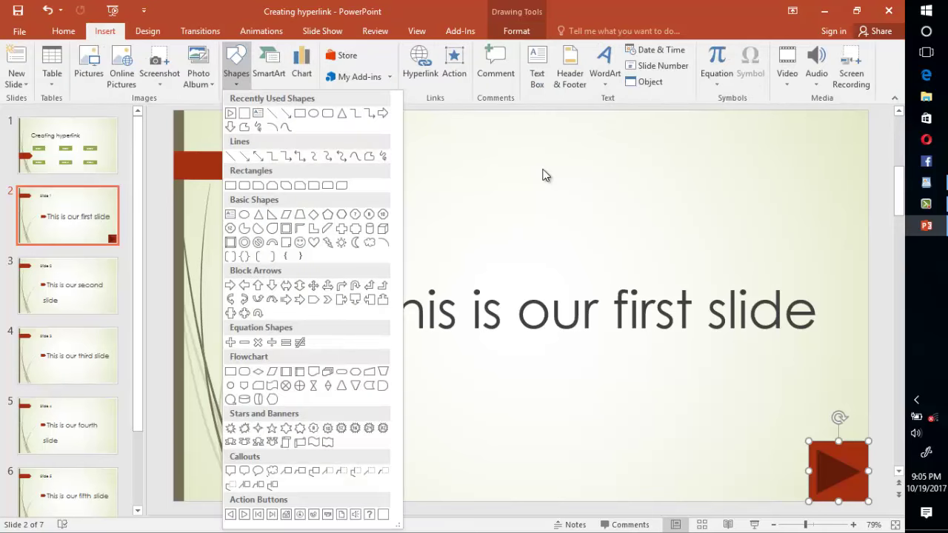
click(230, 514)
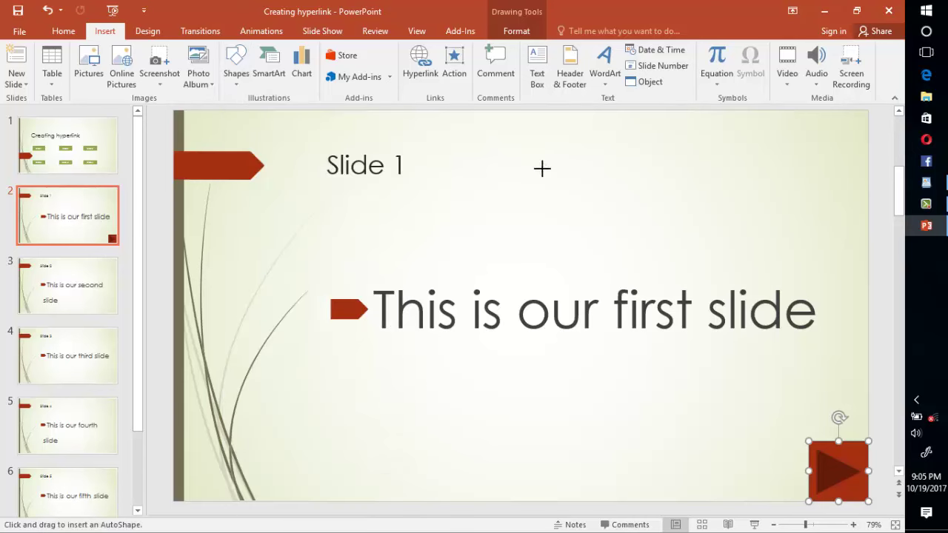
click(205, 474)
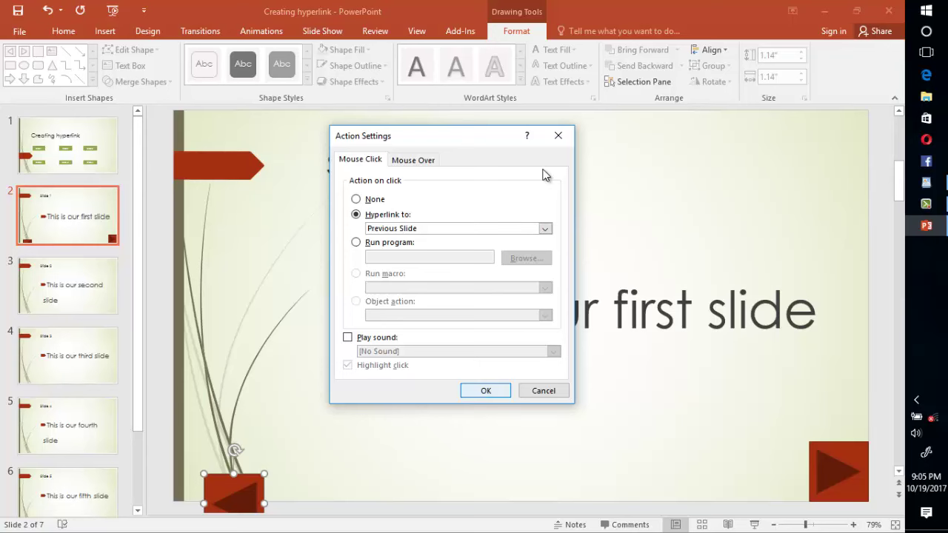
key(Return)
drag(234, 471, 214, 443)
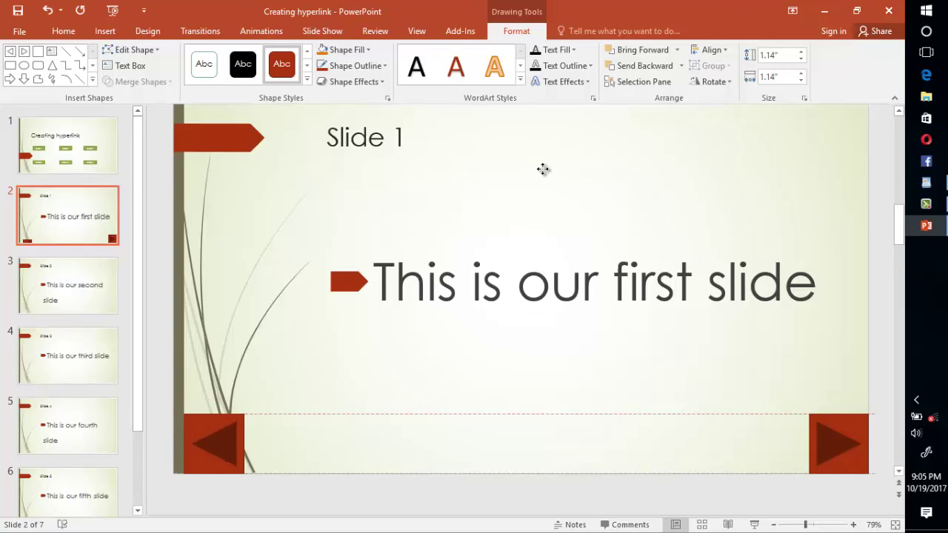
click(543, 176)
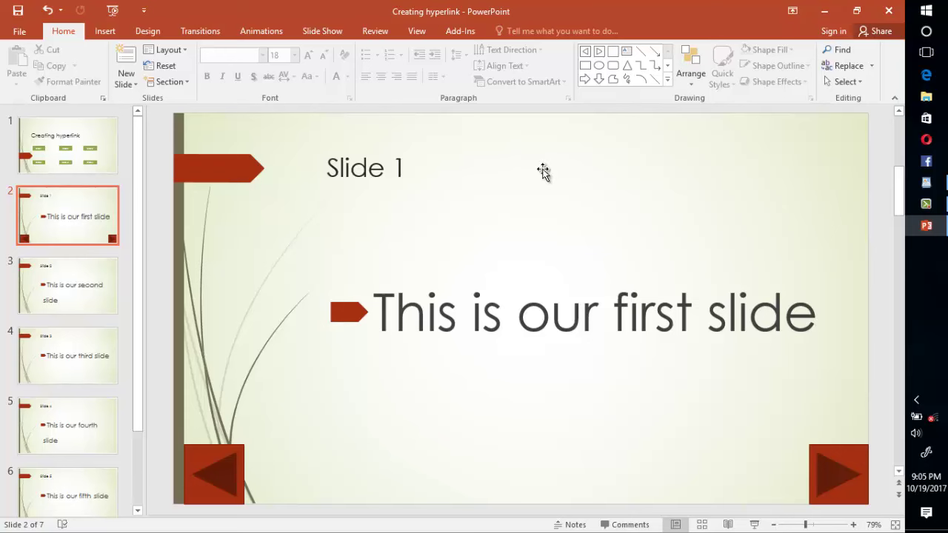
Step: Select both arrow buttons and copy them
key(Tab)
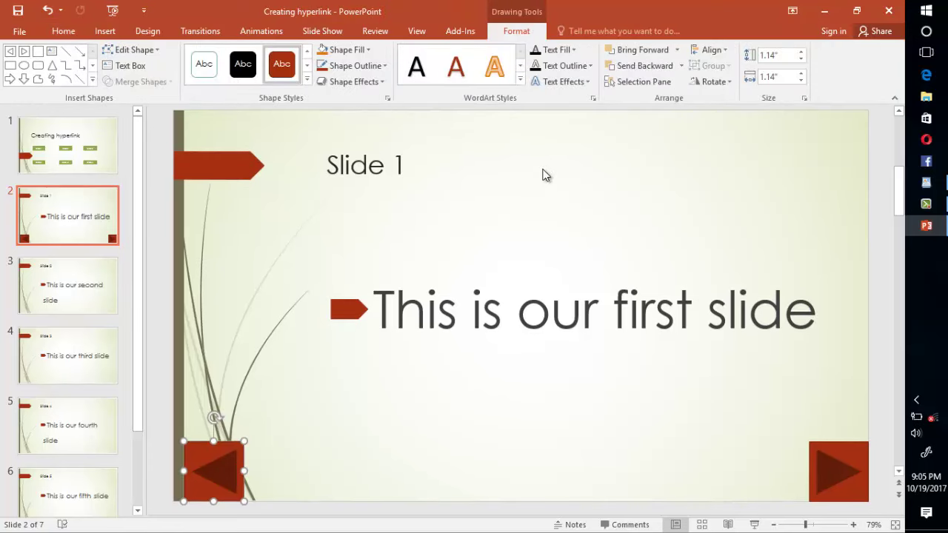
key(Tab)
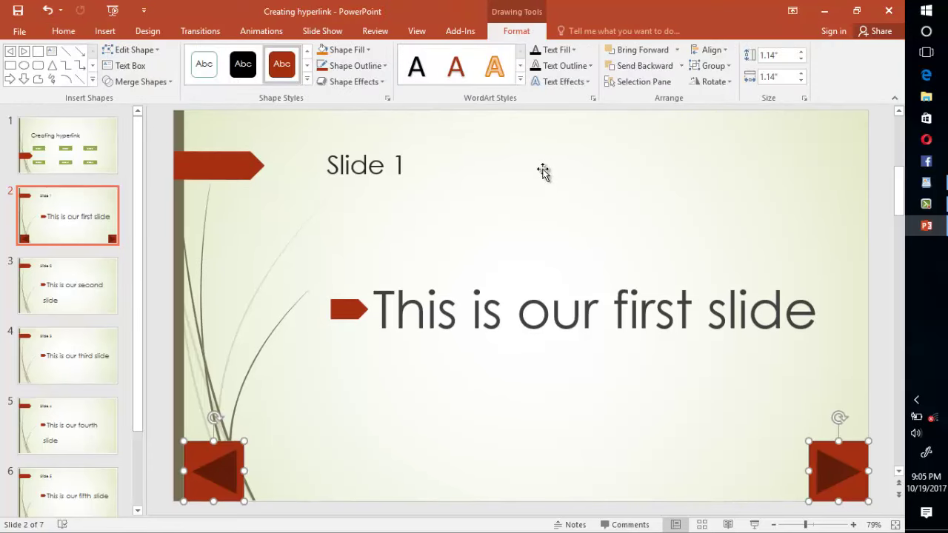
key(ctrl+z)
scroll(542, 174, down, 1)
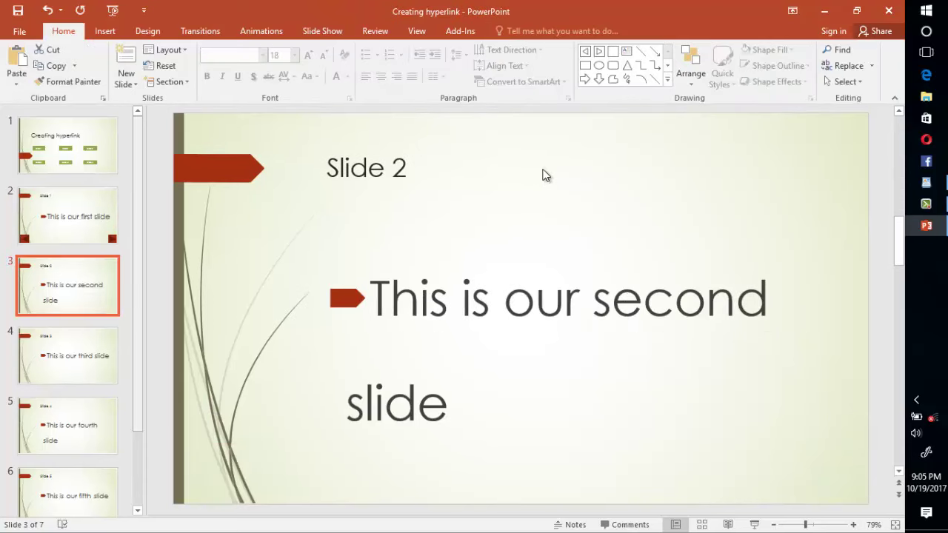
Step: Paste the two arrow buttons onto the Slide 2 and Slide 3 slides
key(ctrl+v)
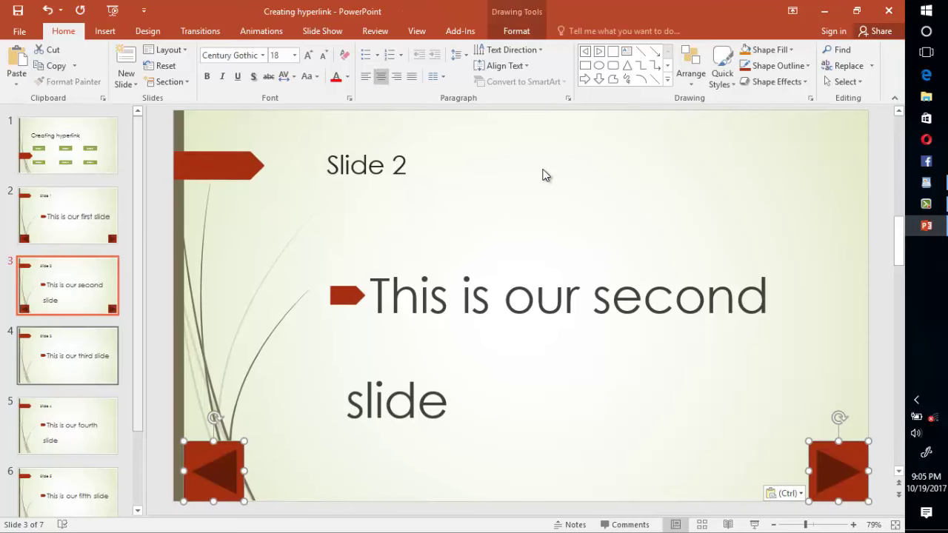
scroll(542, 174, down, 1)
key(Tab)
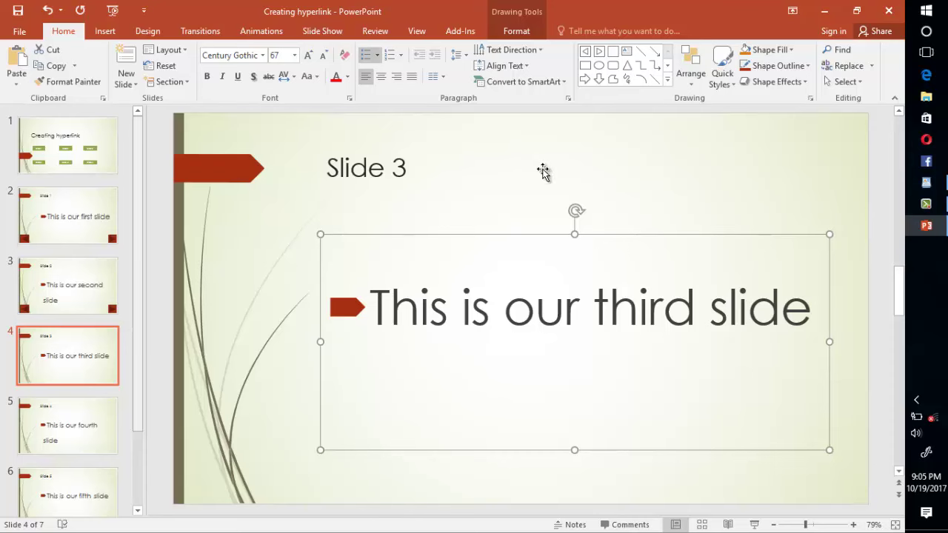
key(Escape)
key(ctrl+v)
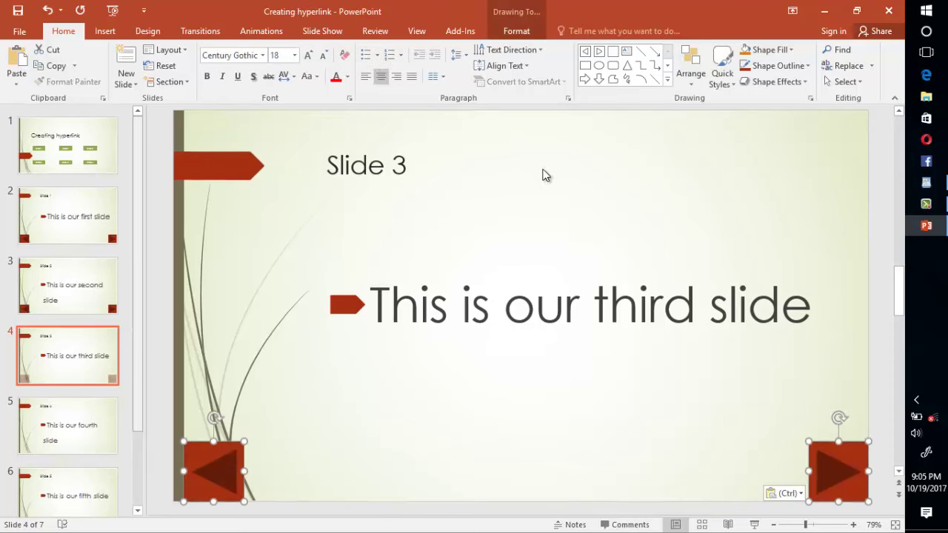
scroll(542, 175, down, 1)
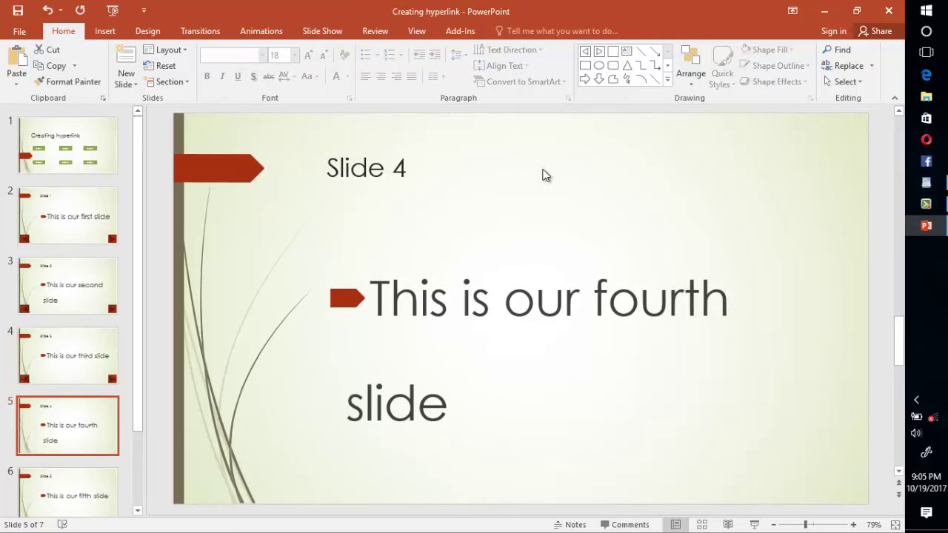
Step: Paste the arrow buttons onto the Slide 4, Slide 5 and Slide 6 slides, then deselect
key(ctrl+v)
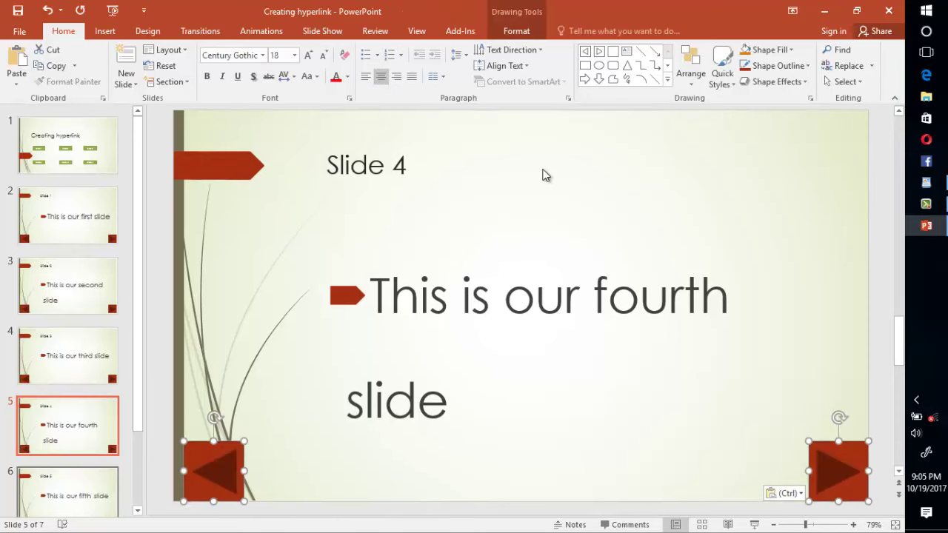
scroll(544, 173, down, 1)
key(ctrl+v)
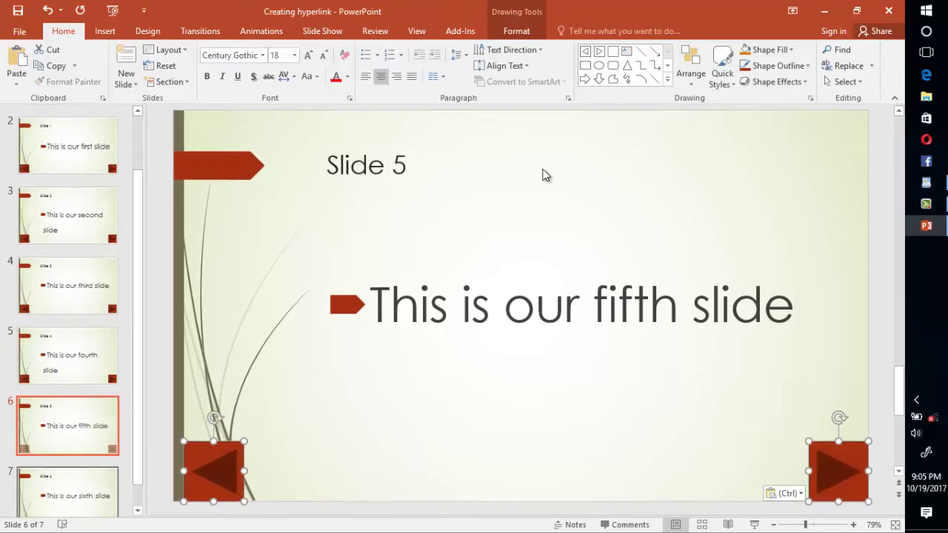
scroll(542, 174, down, 1)
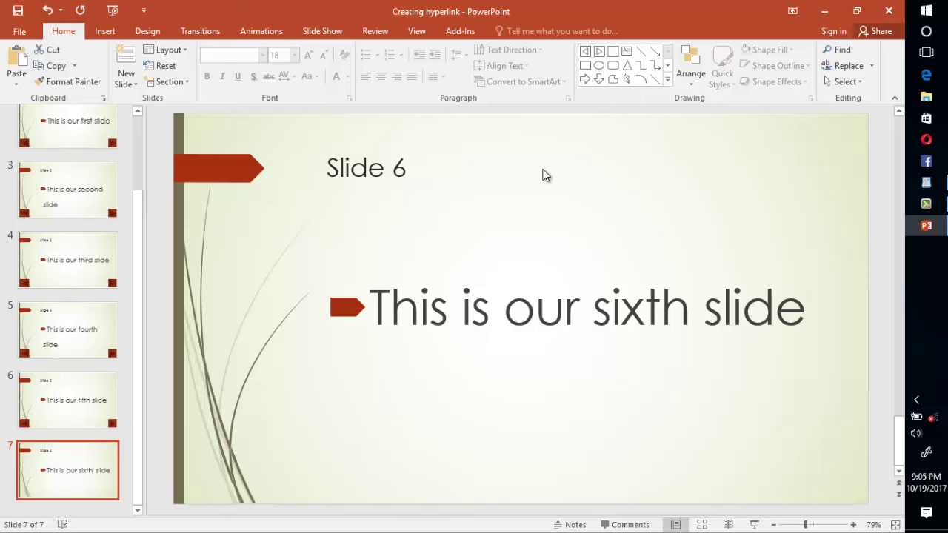
key(ctrl+v)
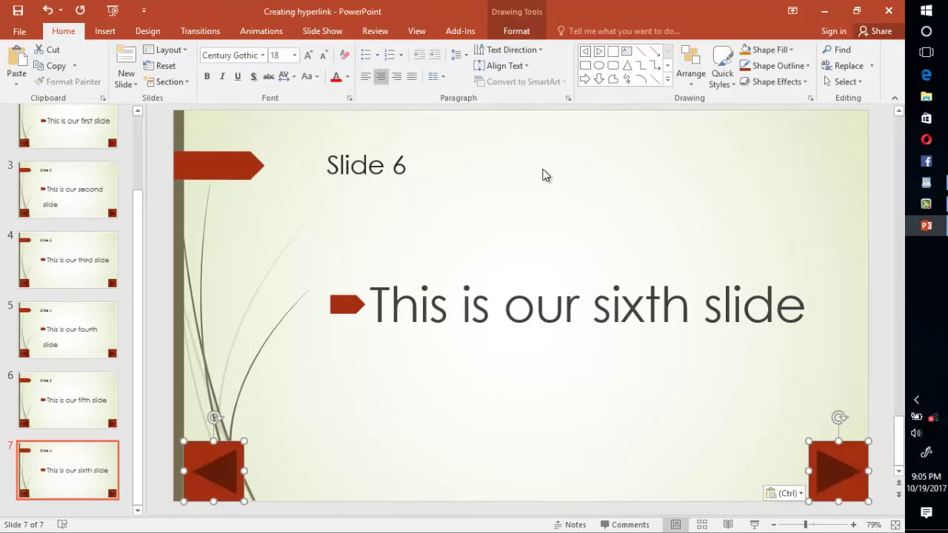
key(Escape)
key(Tab)
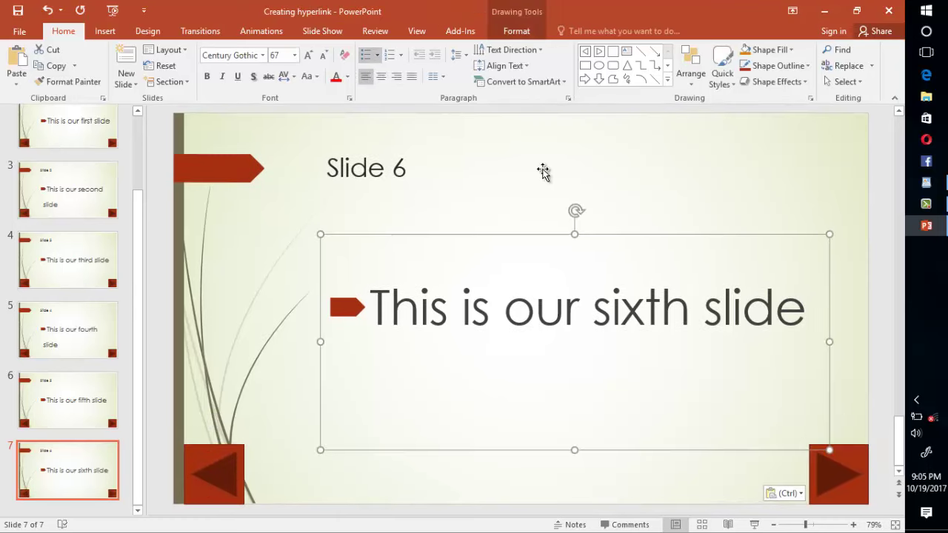
key(Escape)
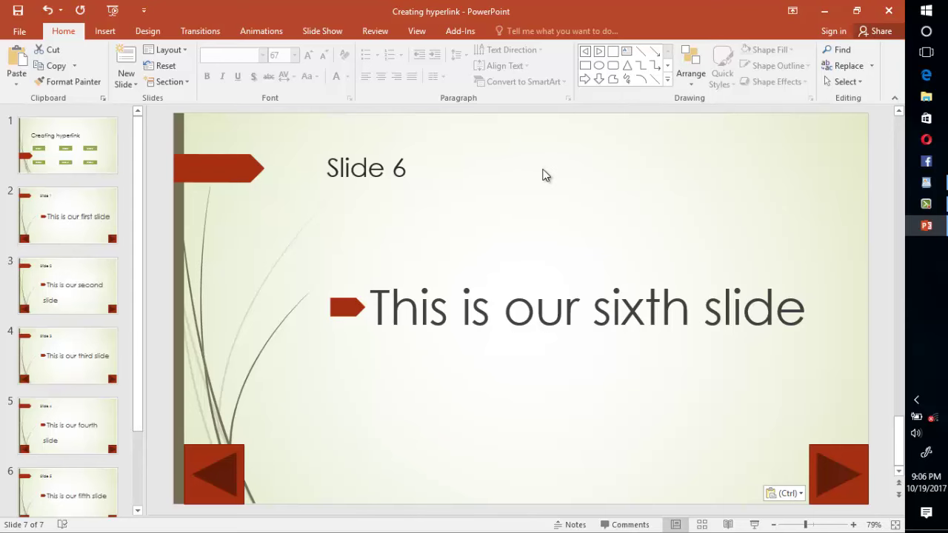
key(alt+s)
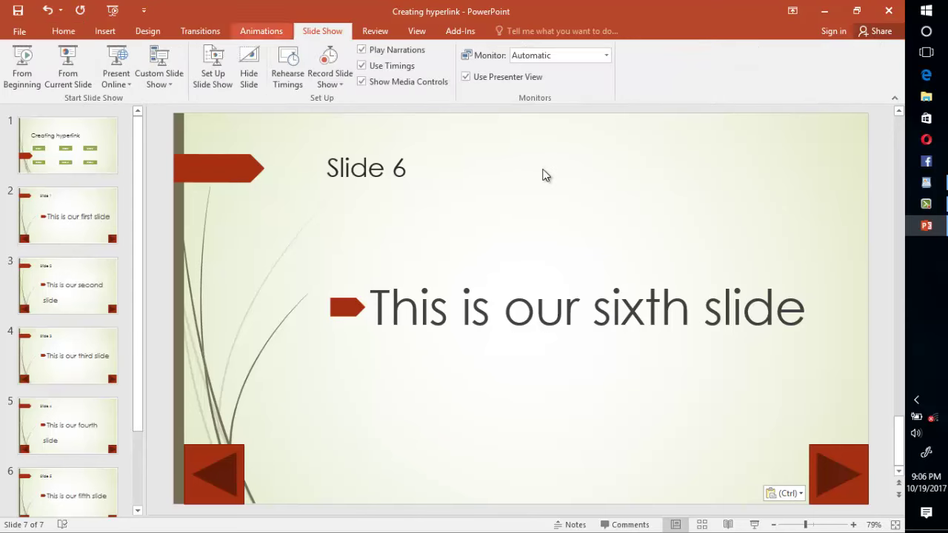
Step: Start the slideshow from the current slide and step back and forth between slides
key(Tab)
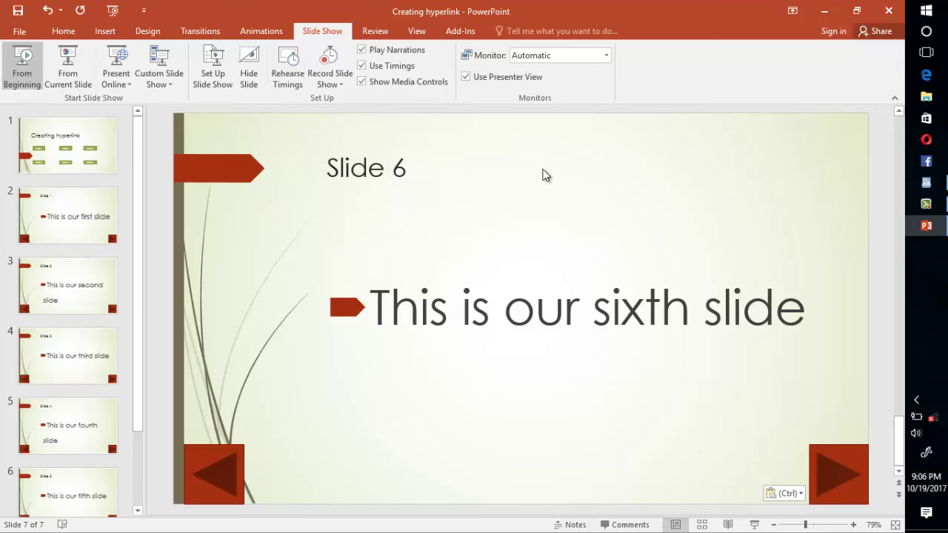
key(Tab)
key(Return)
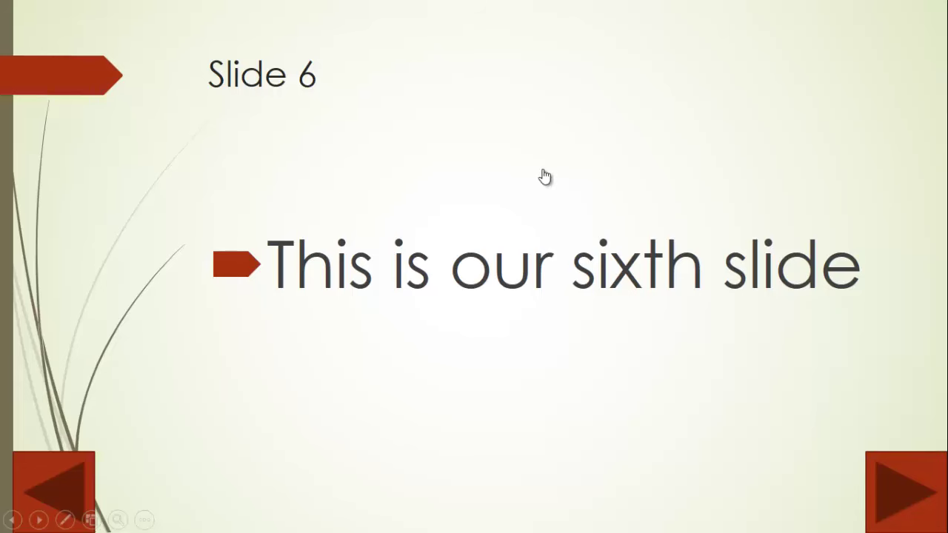
key(Left)
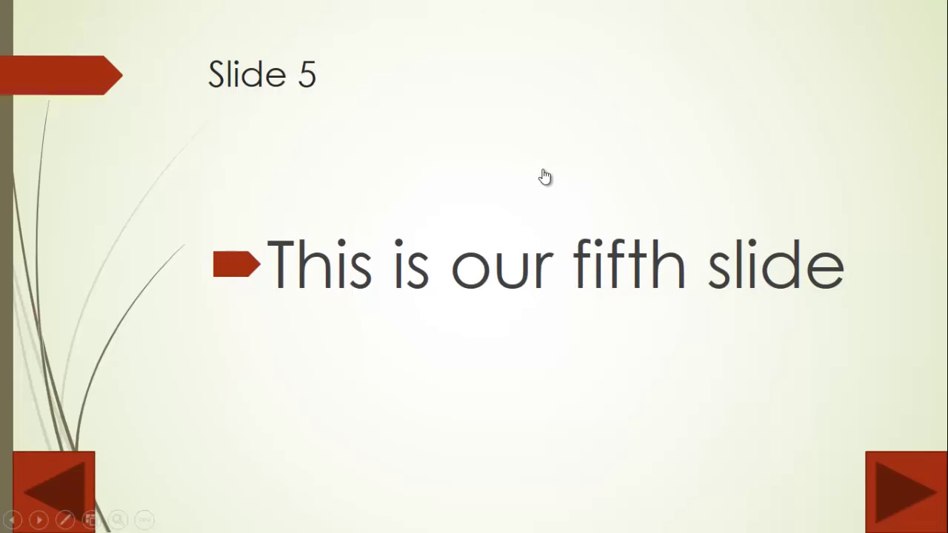
key(Left)
key(Left)
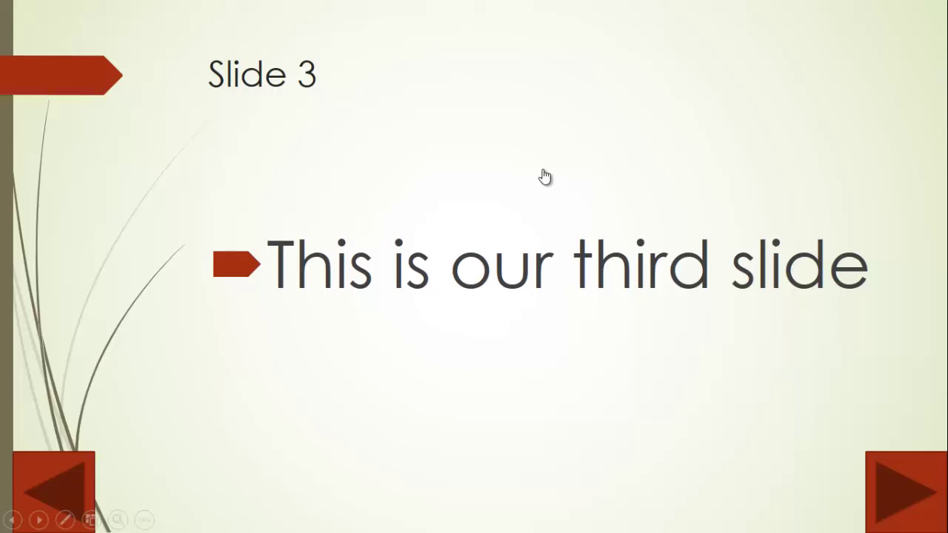
key(Right)
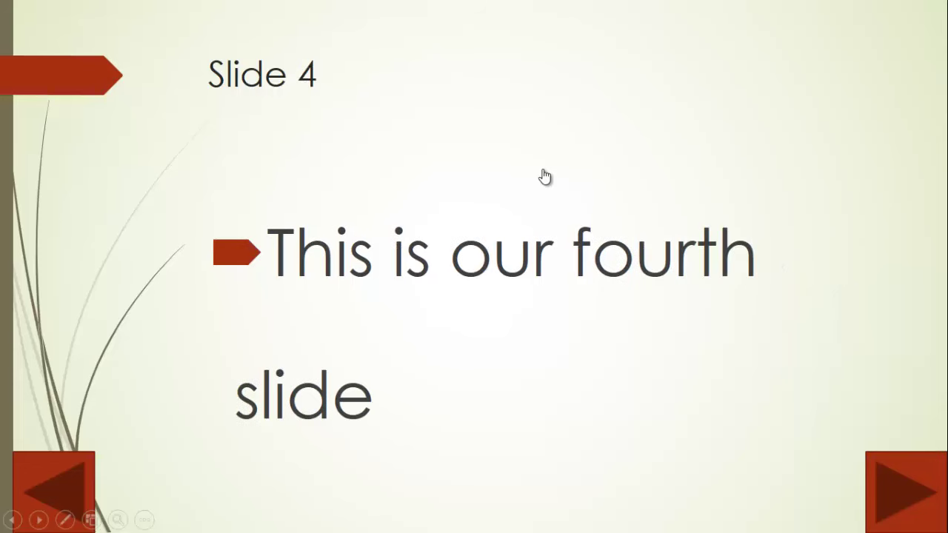
key(Left)
key(Left)
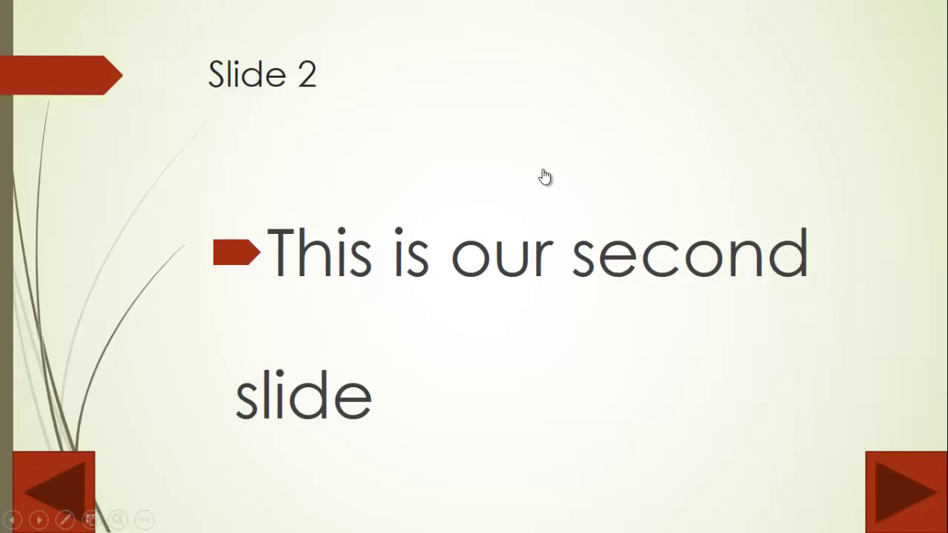
key(Left)
key(Left)
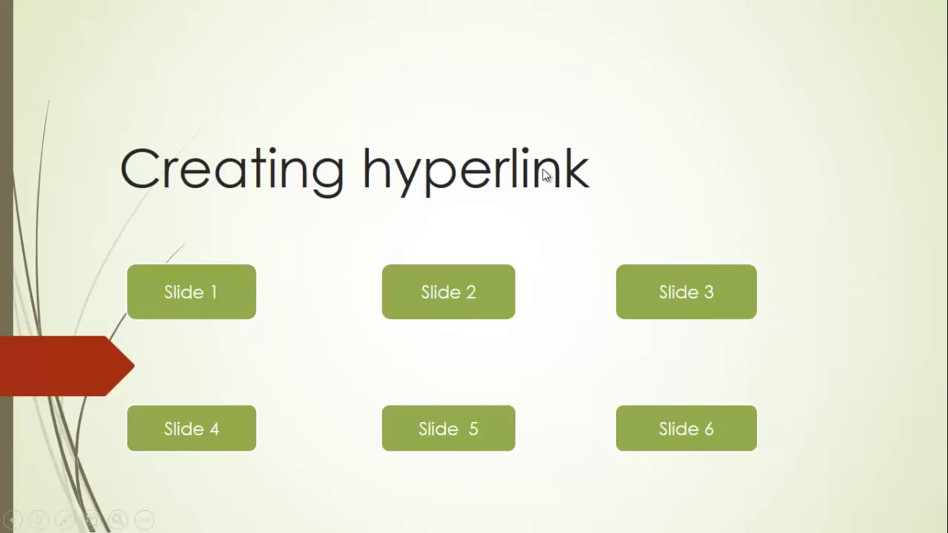
Step: Follow the title slide's Slide 5 link and test the forward and back arrows
key(shift+Tab)
key(shift+Tab)
key(Return)
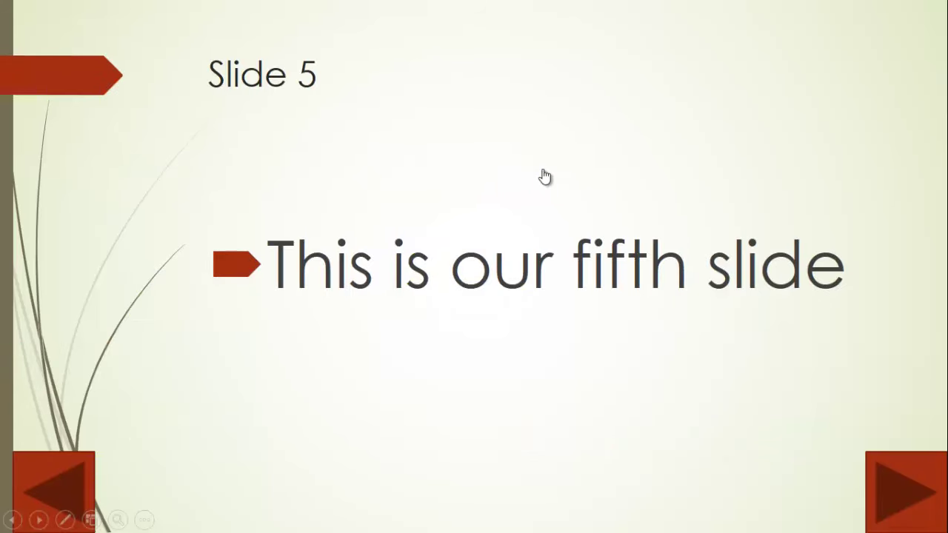
click(544, 177)
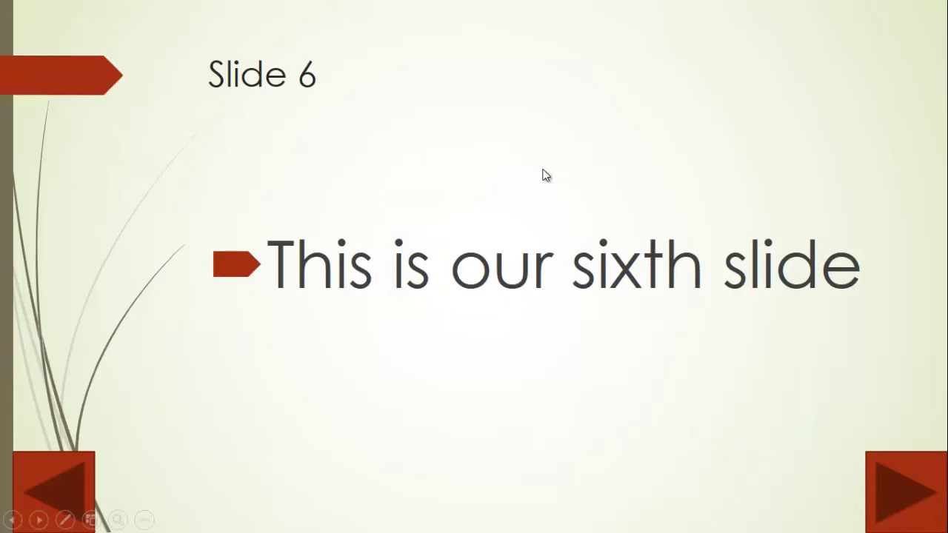
click(544, 176)
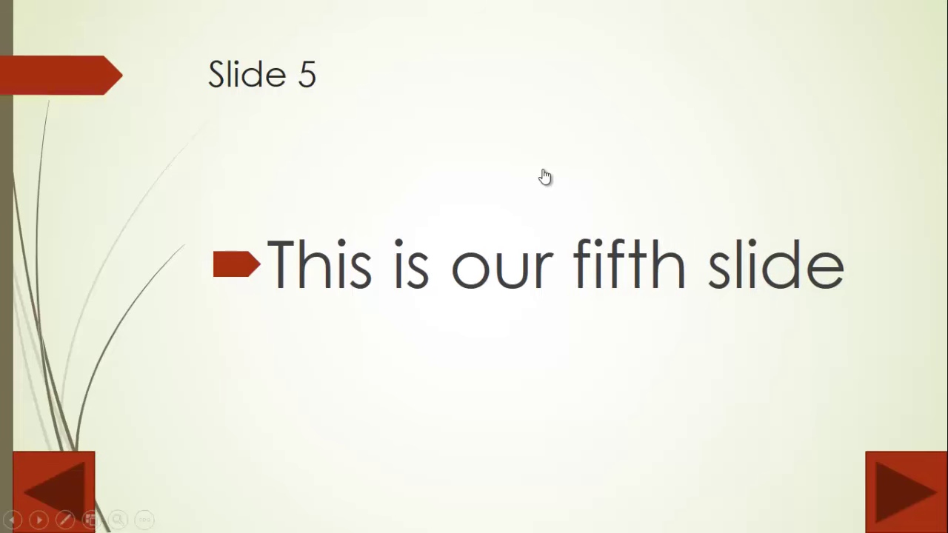
click(544, 176)
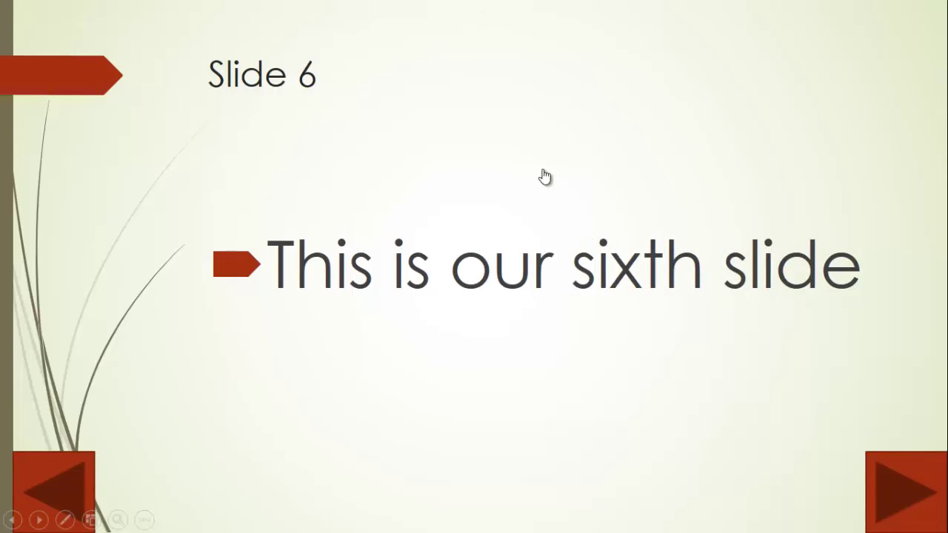
click(544, 176)
click(544, 176)
click(544, 176)
click(545, 176)
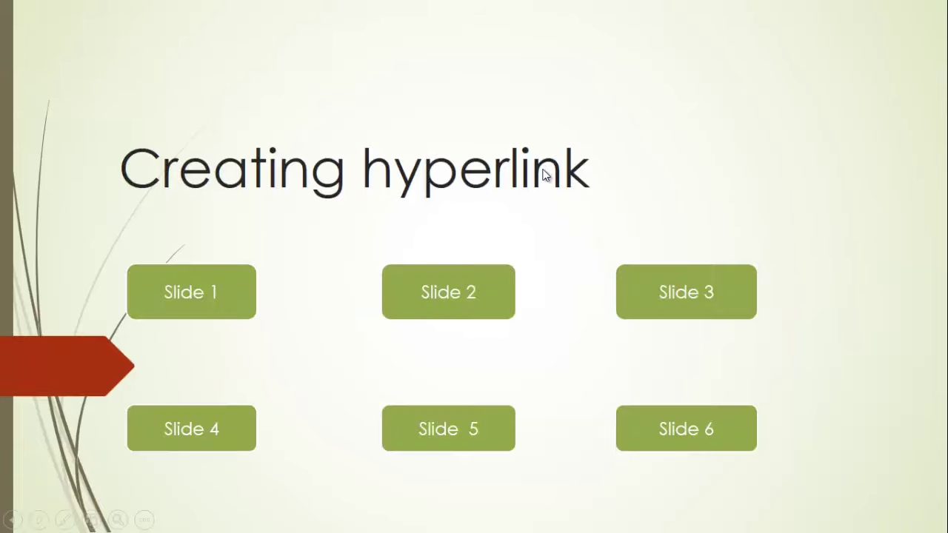
click(544, 177)
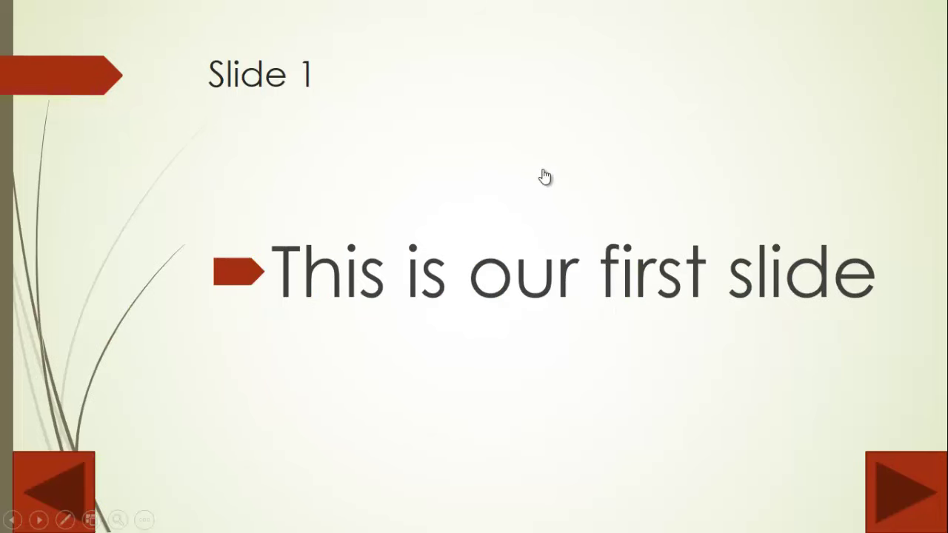
click(544, 176)
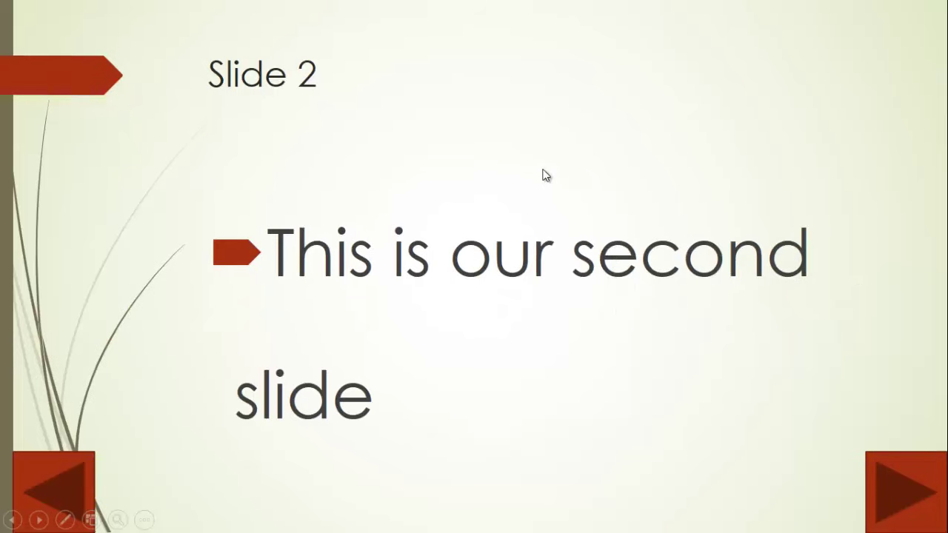
Step: Test the Slide 5, Slide 2 and Slide 4 links, then end the slideshow
key(Left)
key(Left)
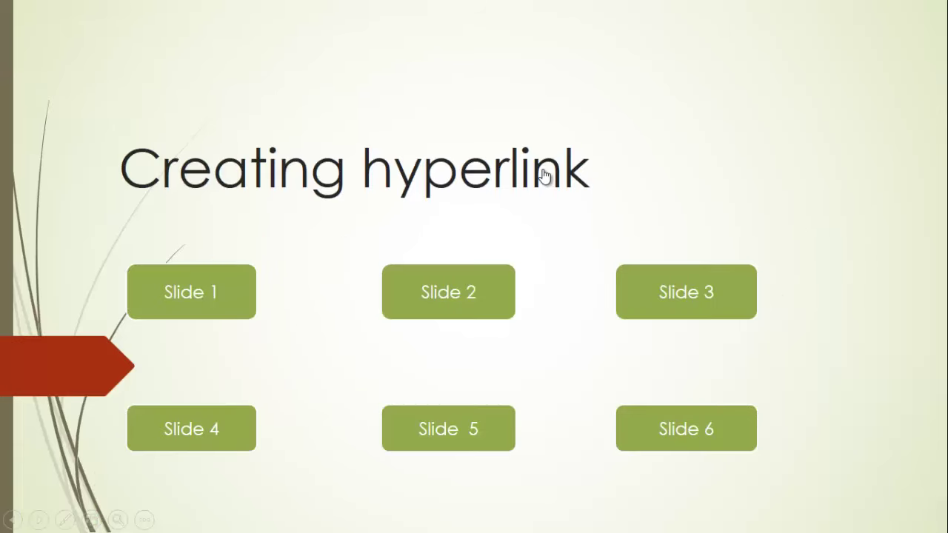
key(Tab)
key(Return)
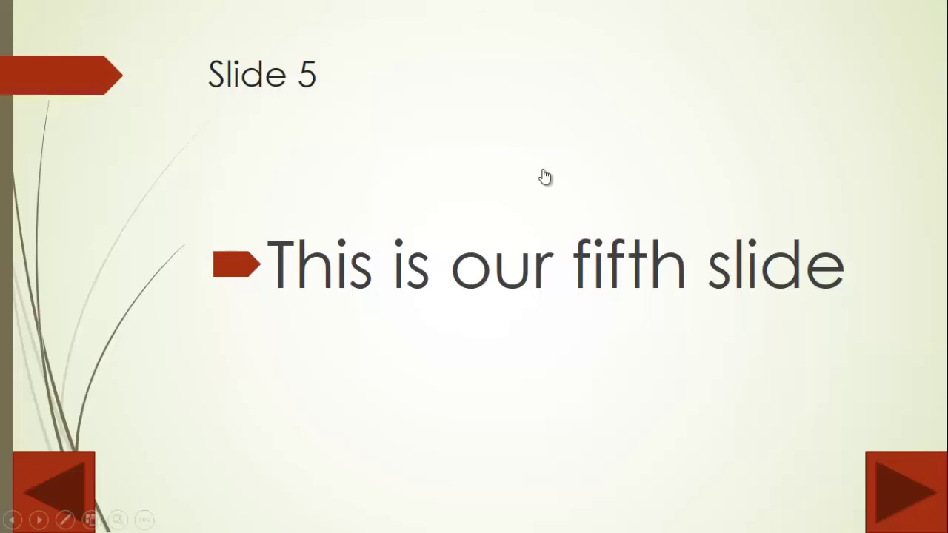
click(544, 177)
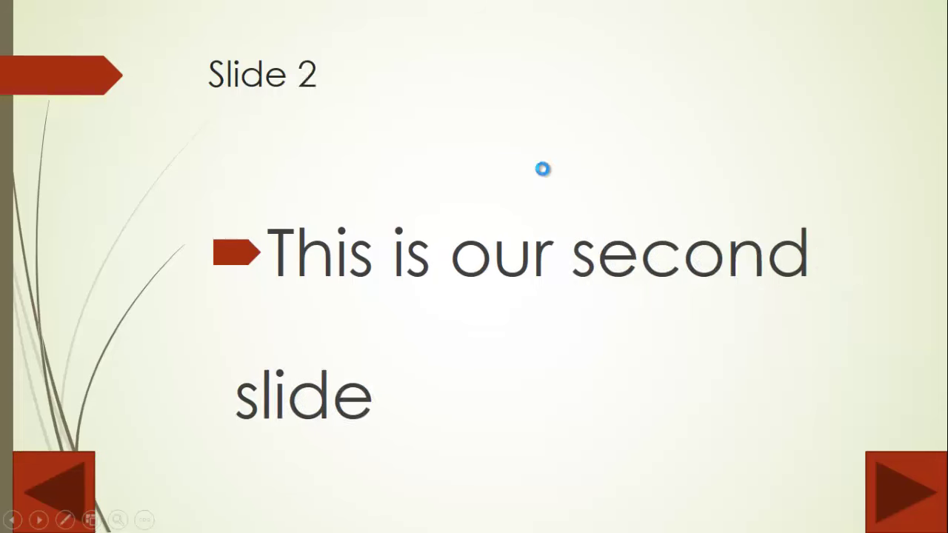
click(544, 175)
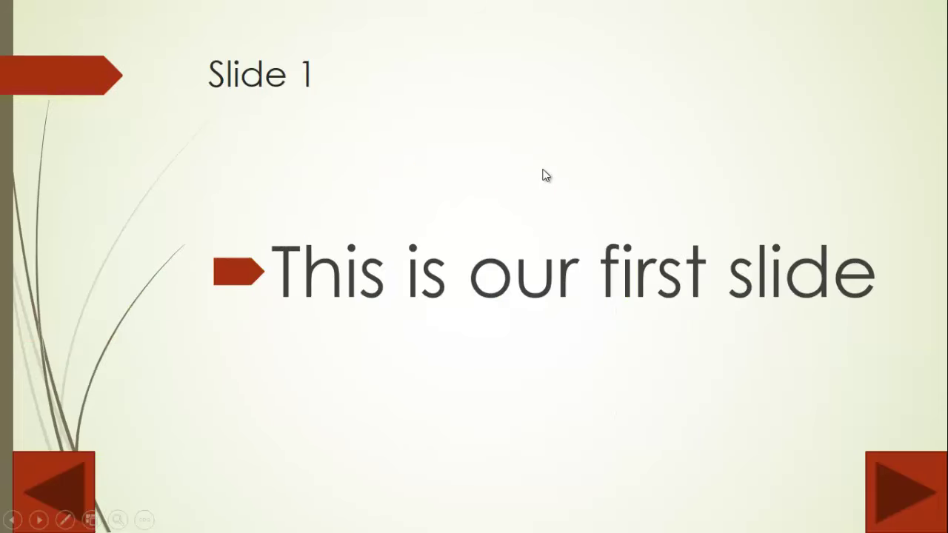
click(544, 176)
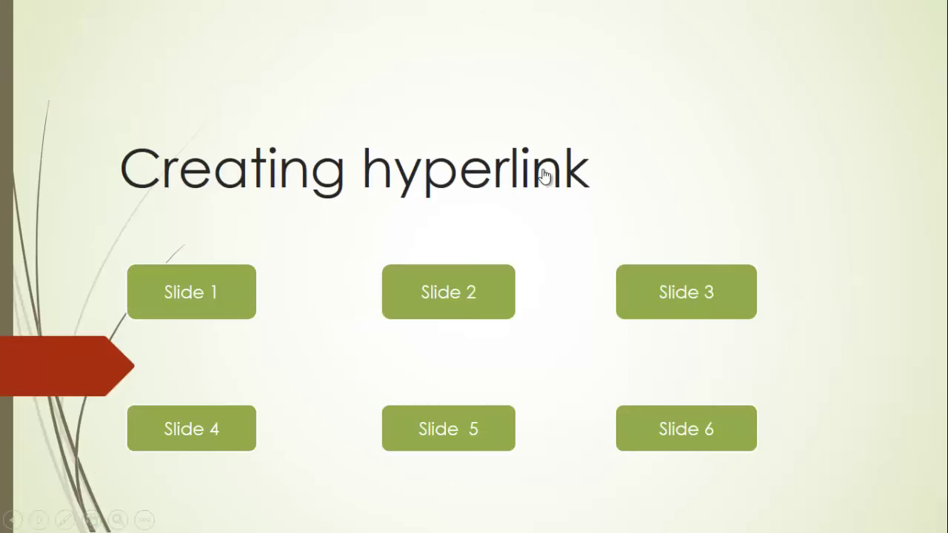
click(544, 176)
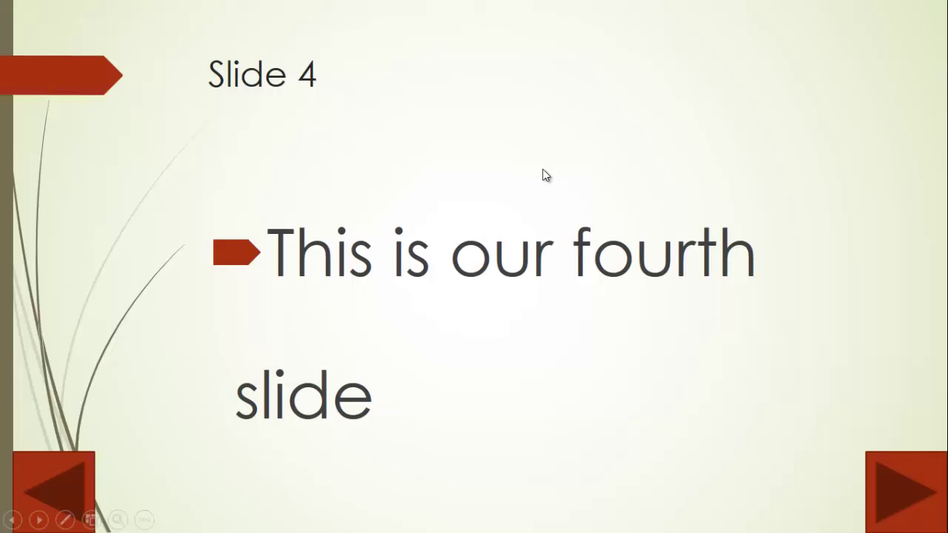
key(Escape)
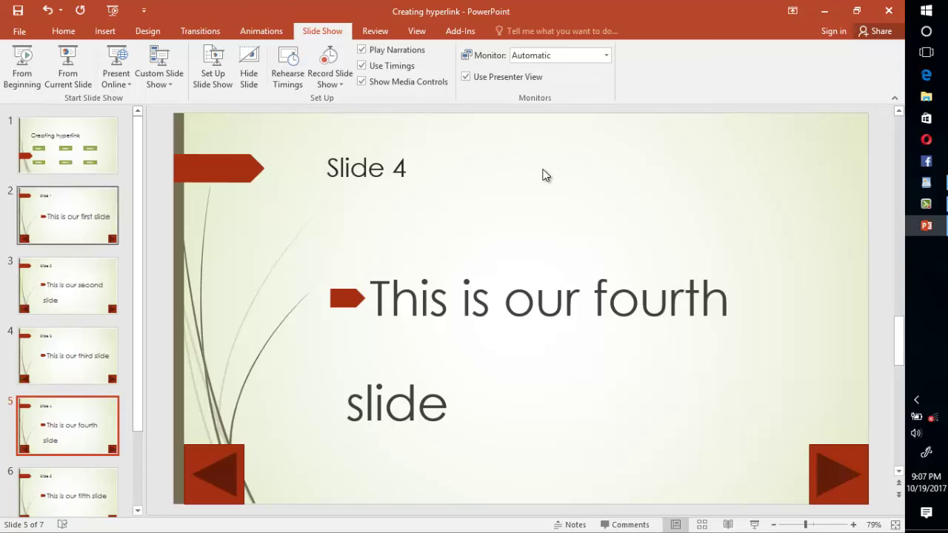
Step: Insert an Action Button: Home at the top-left of Slide 1, hyperlinked to the first slide
click(67, 215)
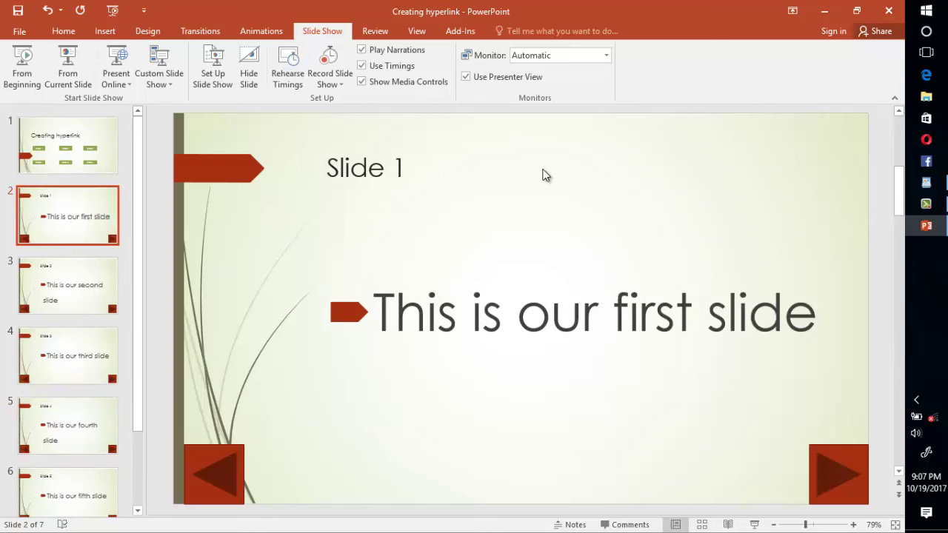
key(alt+n)
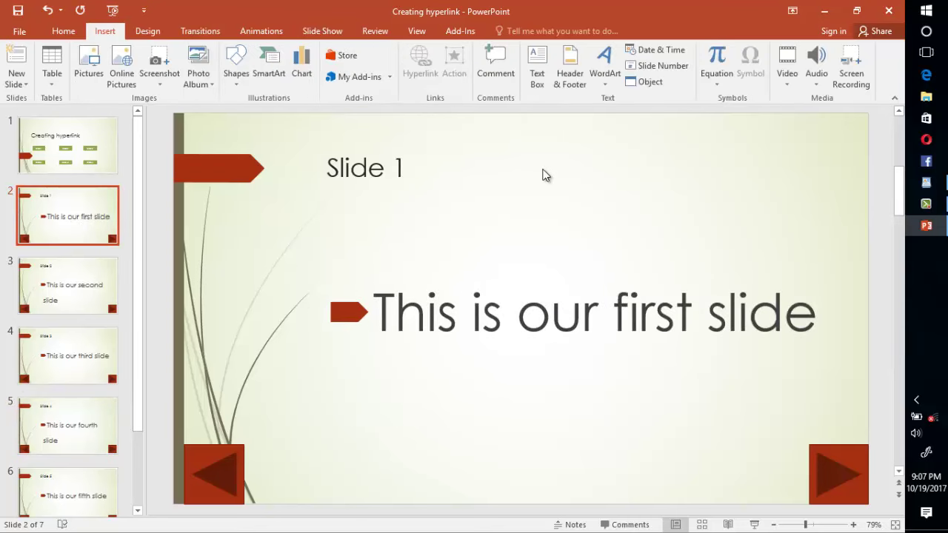
key(Right)
key(Left)
key(Right)
key(Right)
key(Right)
key(Right)
key(Return)
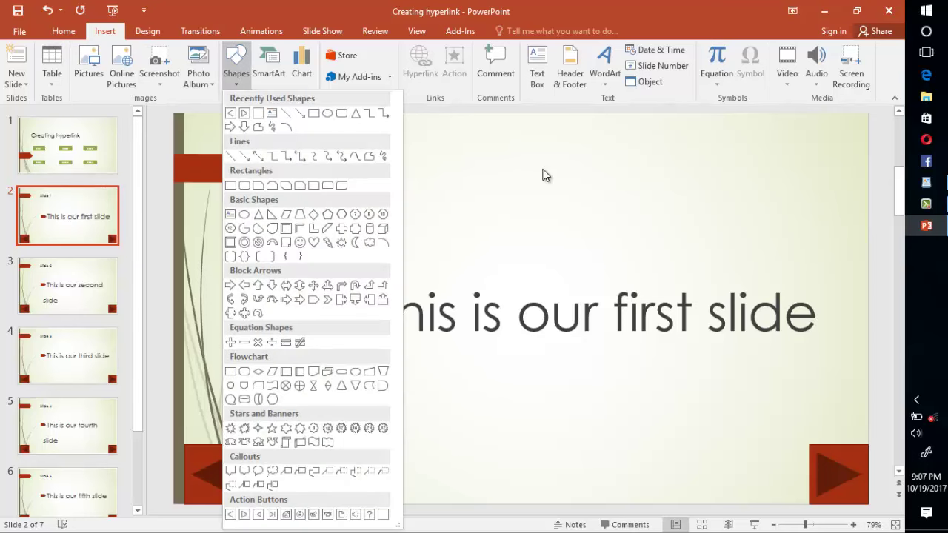
key(Up)
key(Left)
key(Down)
key(Left)
key(Left)
key(Return)
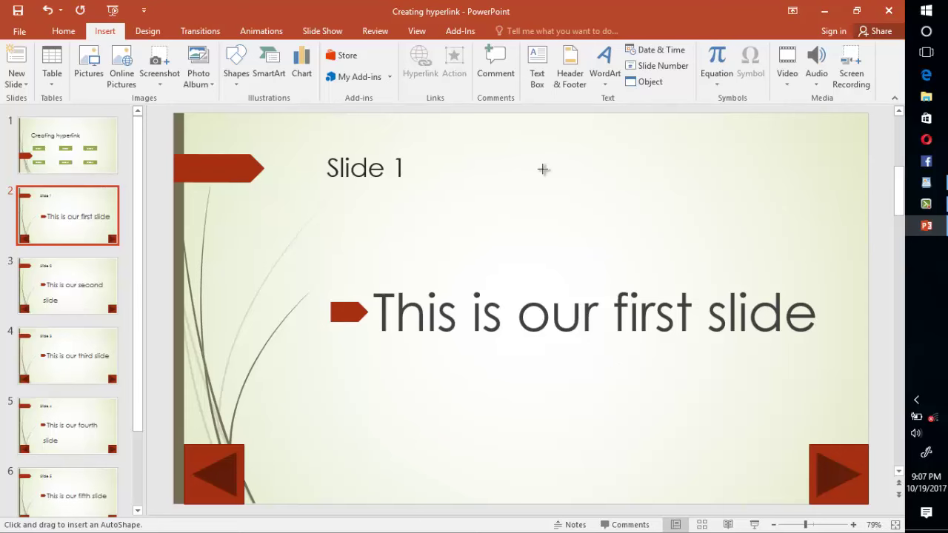
key(ctrl+Return)
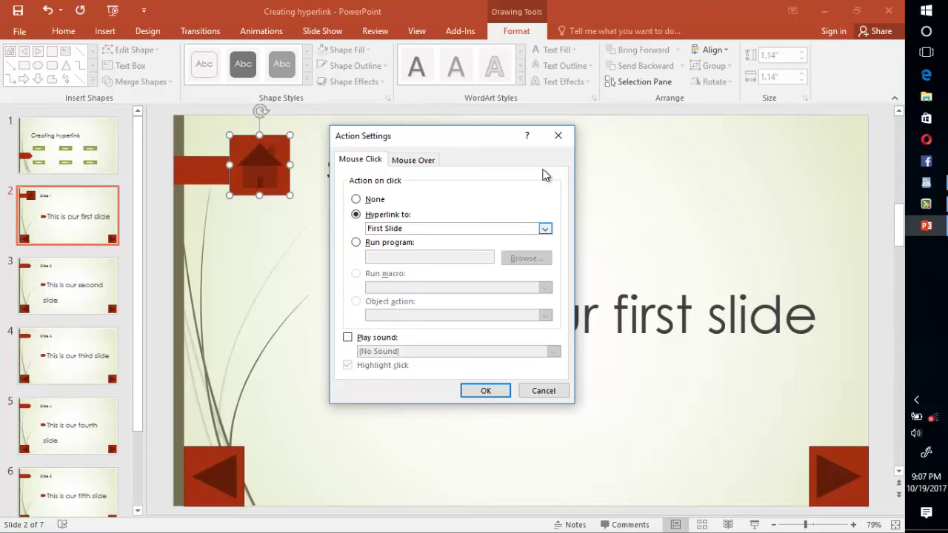
key(Return)
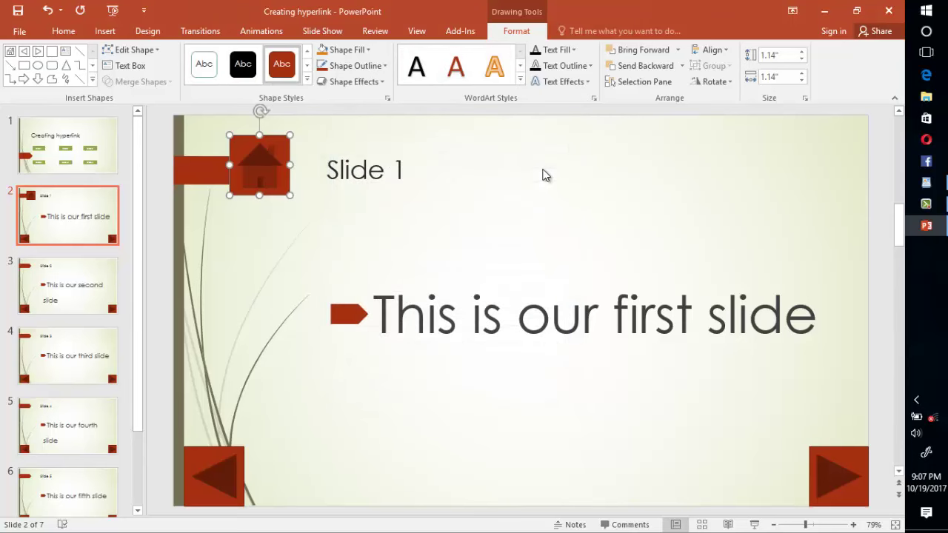
Step: Select the new home button and paste a copy onto the Slide 6 slide
scroll(543, 175, down, 1)
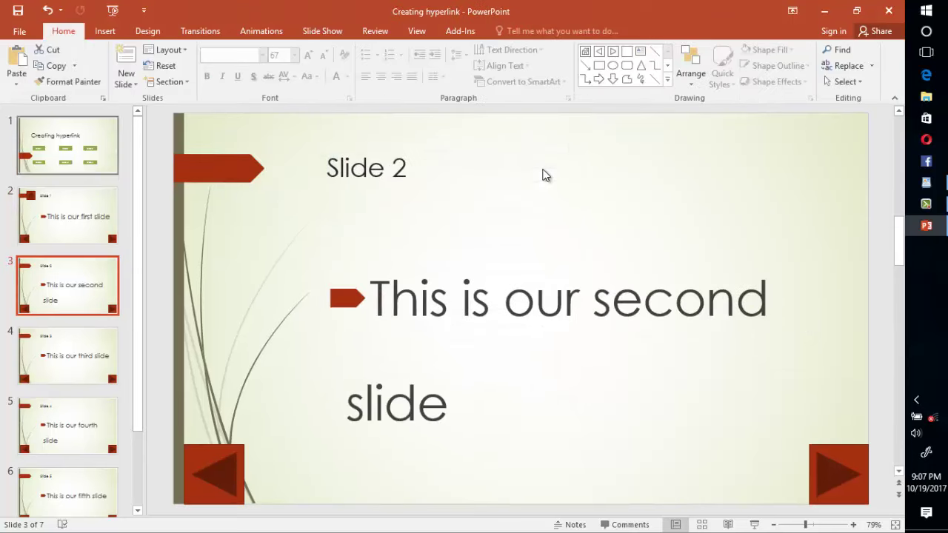
scroll(542, 175, up, 1)
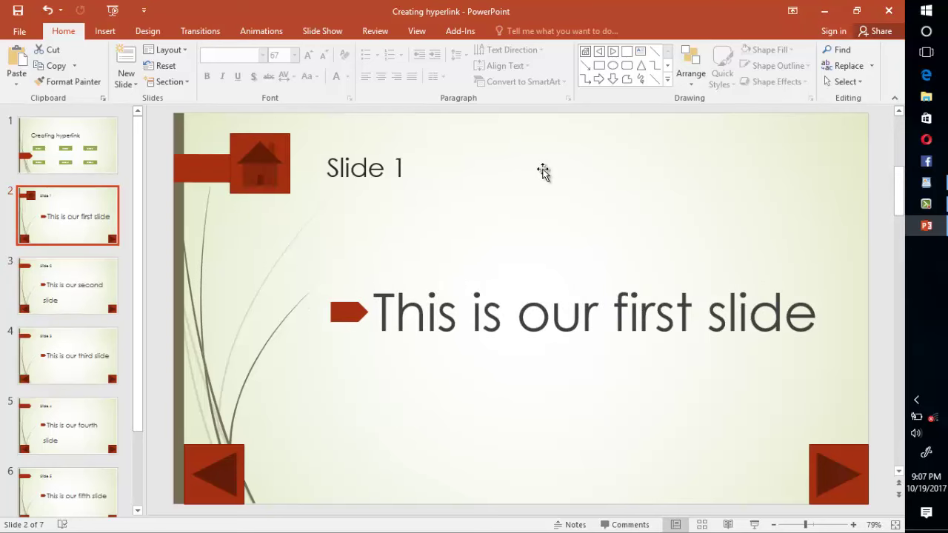
key(Tab)
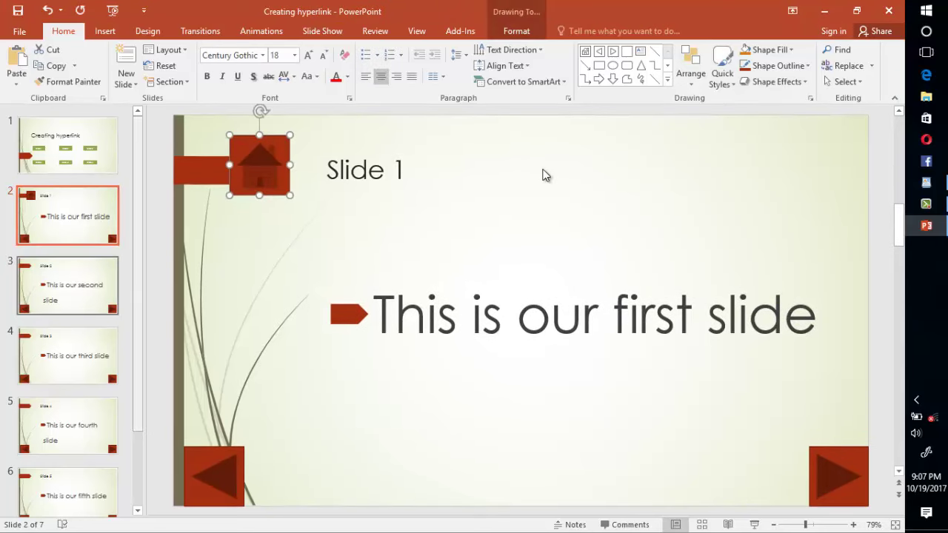
scroll(542, 175, down, 1)
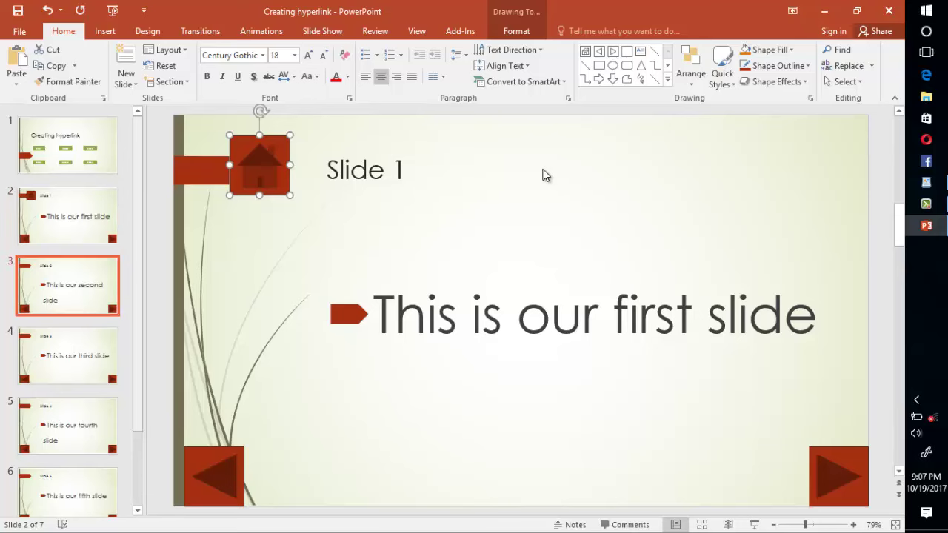
scroll(542, 174, down, 1)
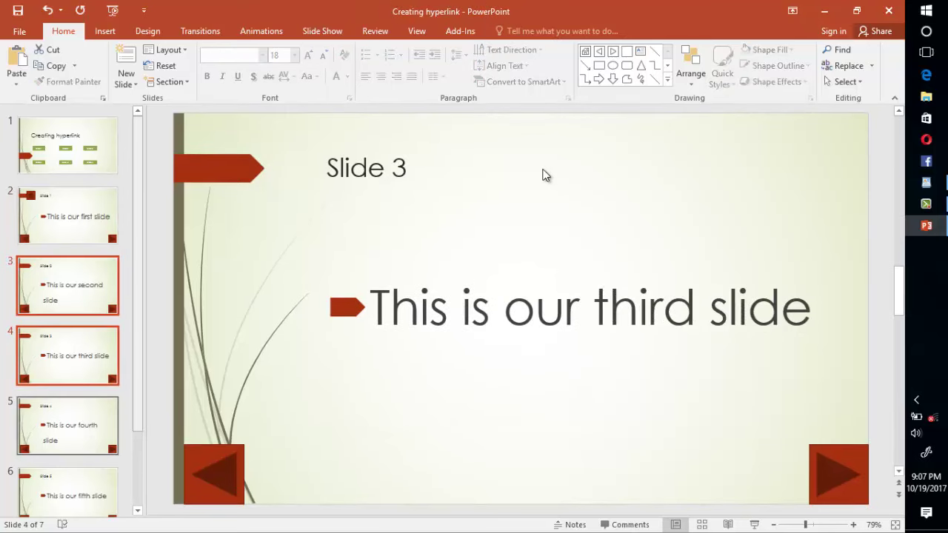
scroll(543, 174, down, 1)
scroll(542, 175, down, 1)
scroll(543, 175, down, 1)
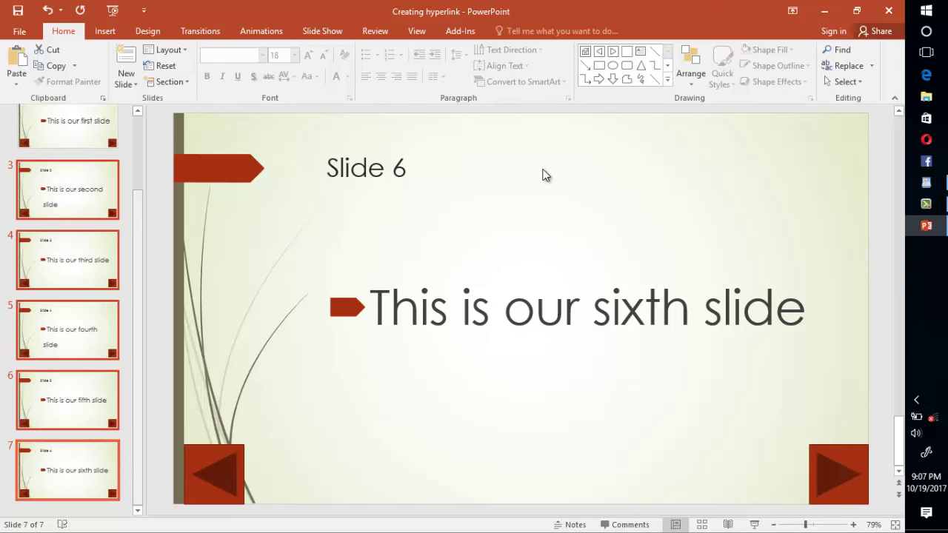
key(ctrl+v)
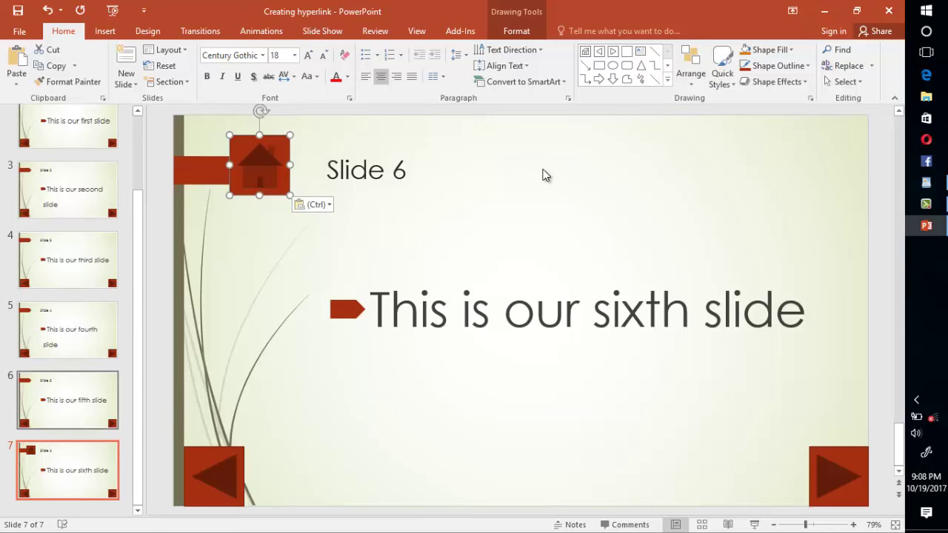
Step: Paste the home button onto the Slide 5, 4, 3 and 2 slides, then return to the title slide
scroll(543, 174, up, 1)
key(ctrl+v)
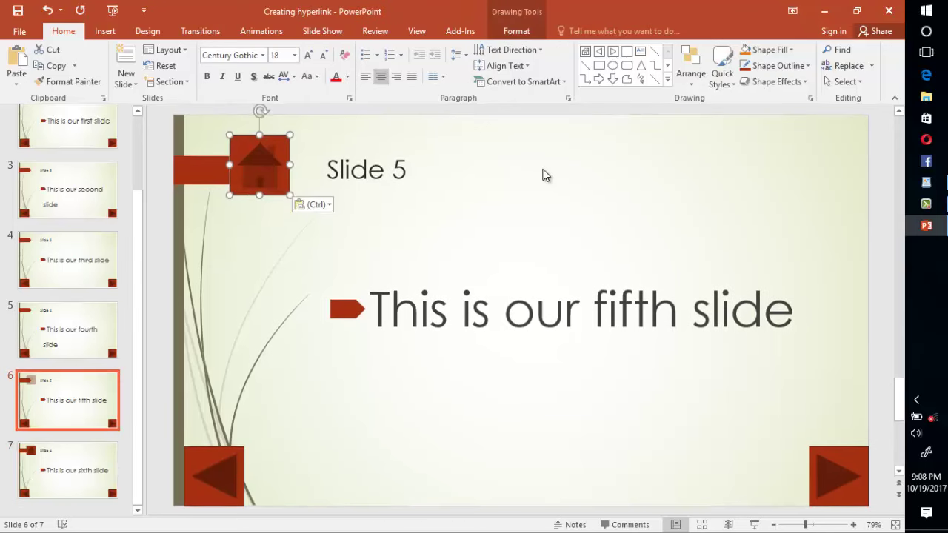
scroll(542, 175, up, 1)
key(ctrl+v)
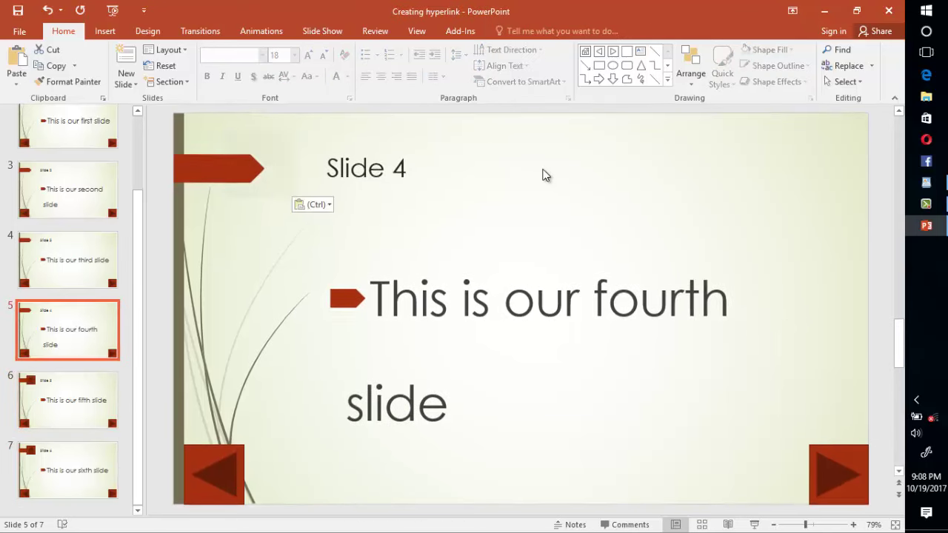
scroll(543, 175, up, 1)
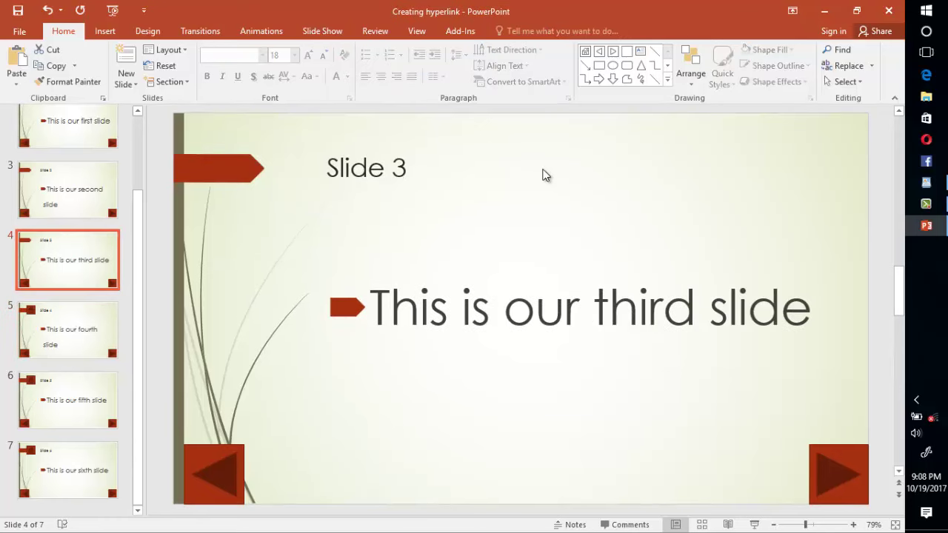
key(ctrl+v)
scroll(543, 175, up, 1)
scroll(543, 175, up, 1)
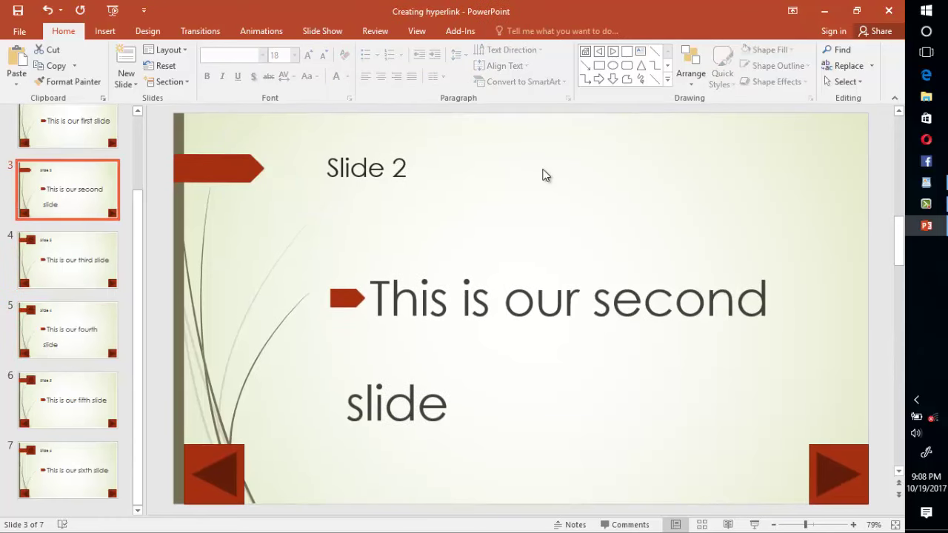
key(ctrl+v)
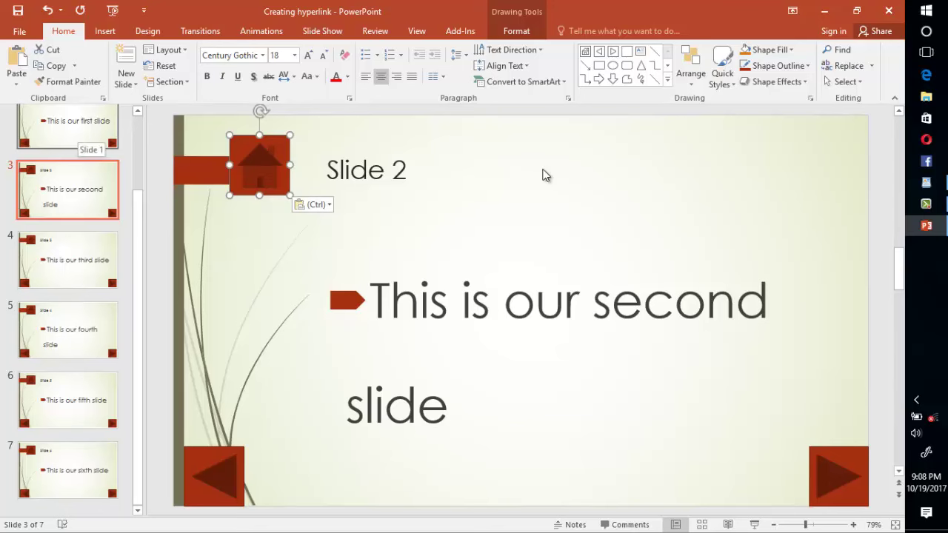
click(542, 175)
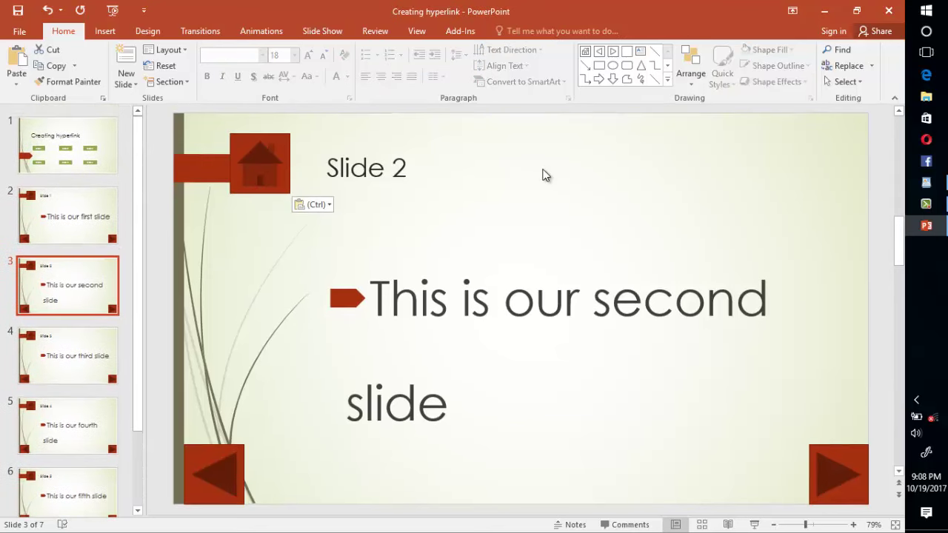
key(Home)
Step: Select the title slide's Slide 6 button and open its Edit Hyperlink settings
click(545, 174)
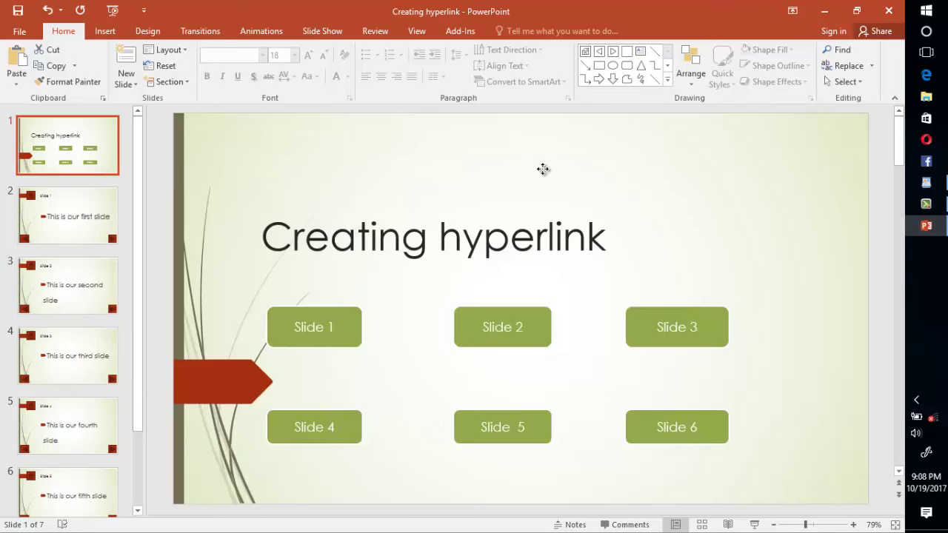
key(shift+Tab)
key(shift+F10)
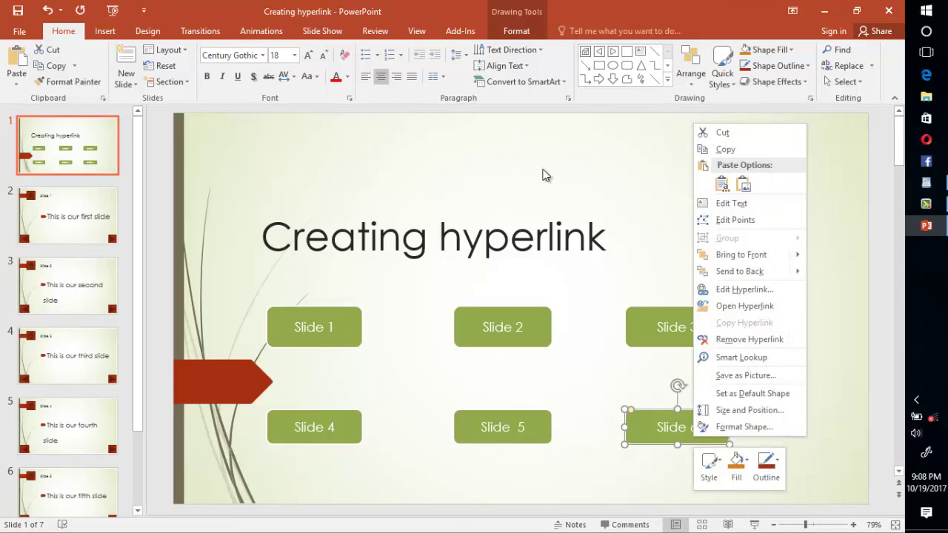
key(Up)
key(Up)
key(Up)
key(Down)
key(Down)
key(Up)
key(Up)
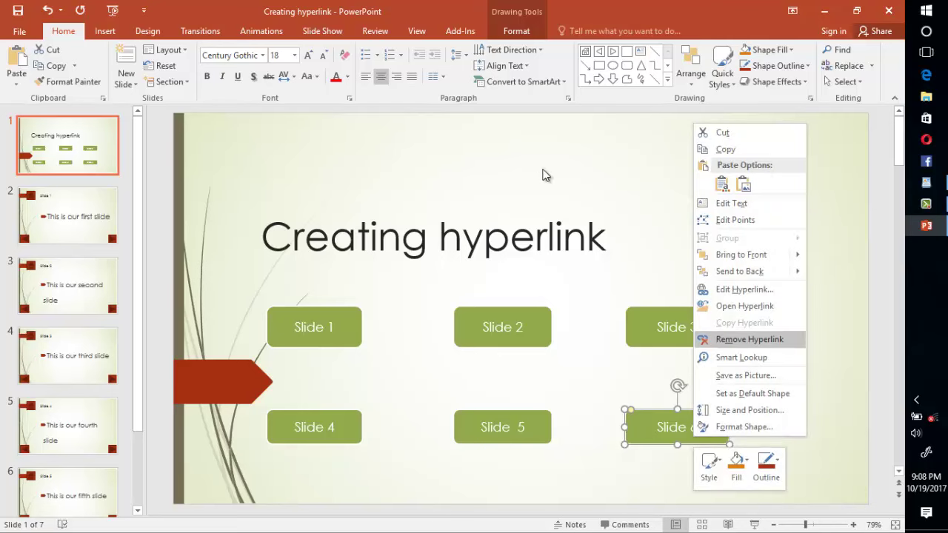
key(Up)
key(Up)
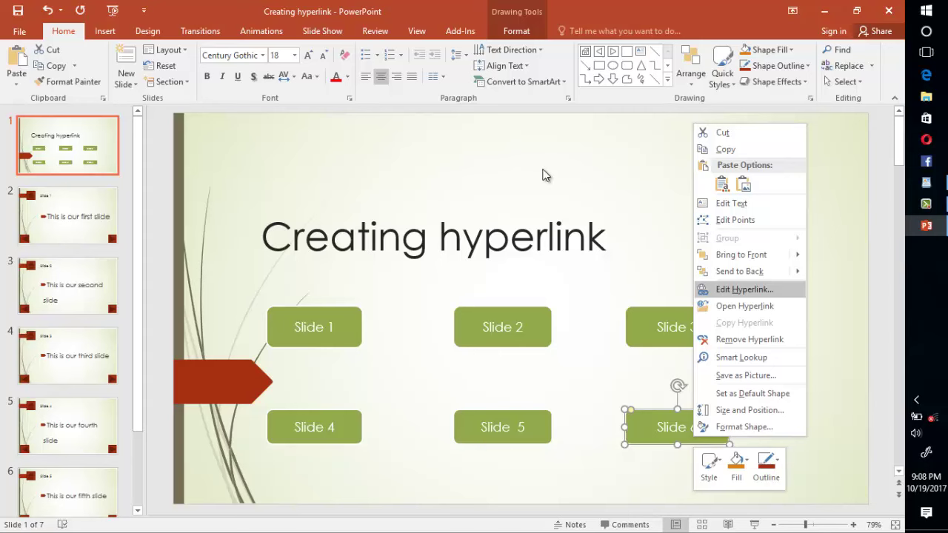
key(Return)
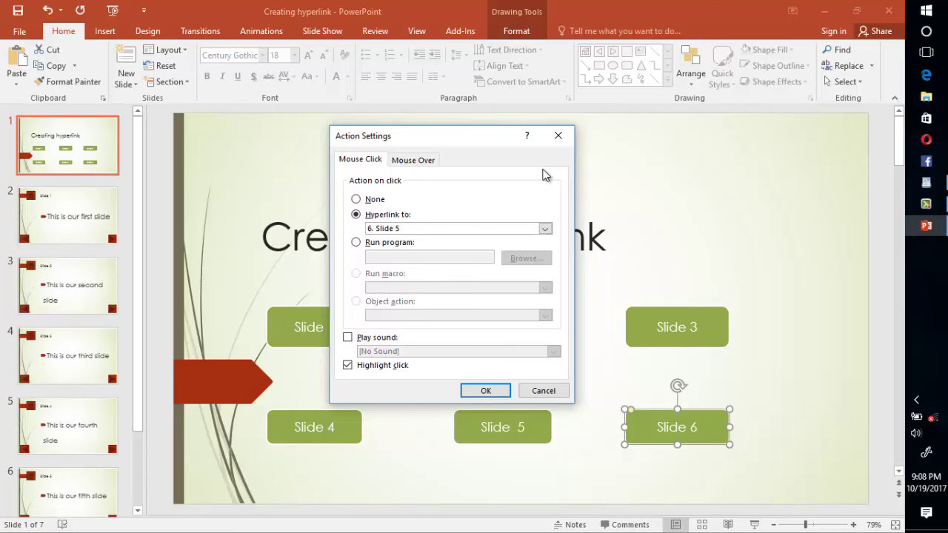
Step: Retarget the hyperlink to '7. Slide 6' and confirm both dialogs
key(alt+Down)
key(Return)
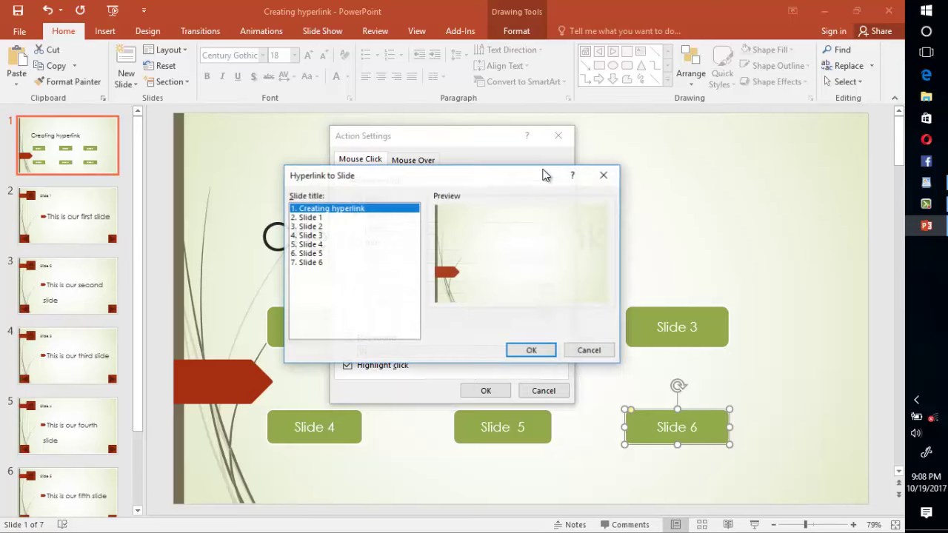
key(End)
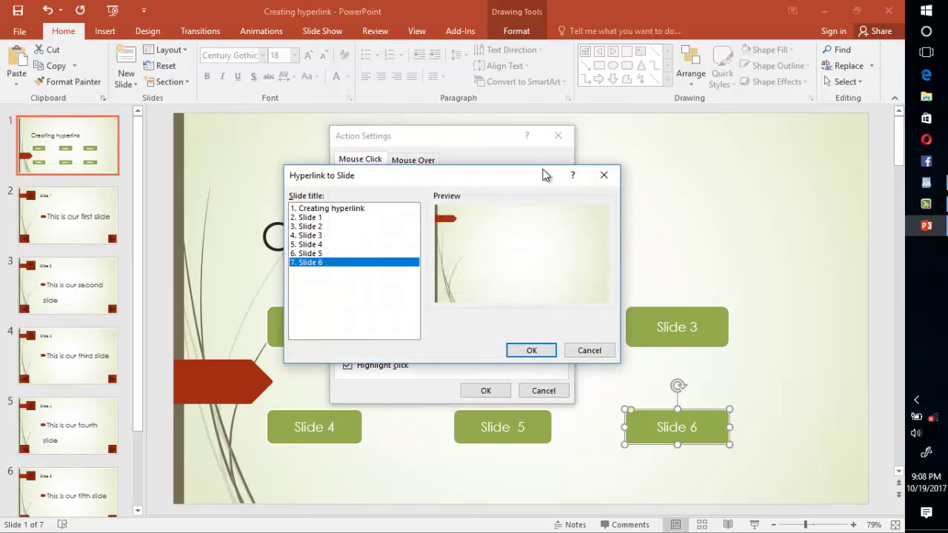
key(Return)
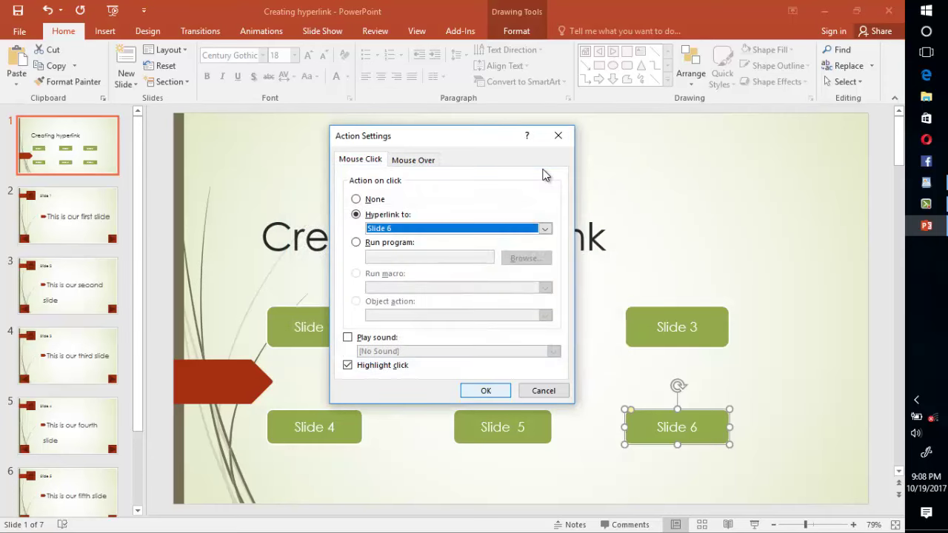
key(Return)
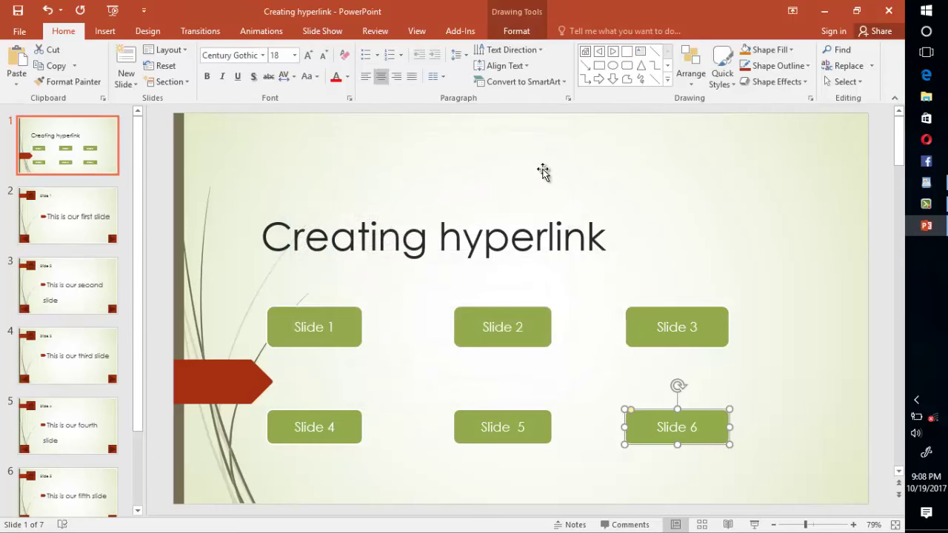
click(543, 171)
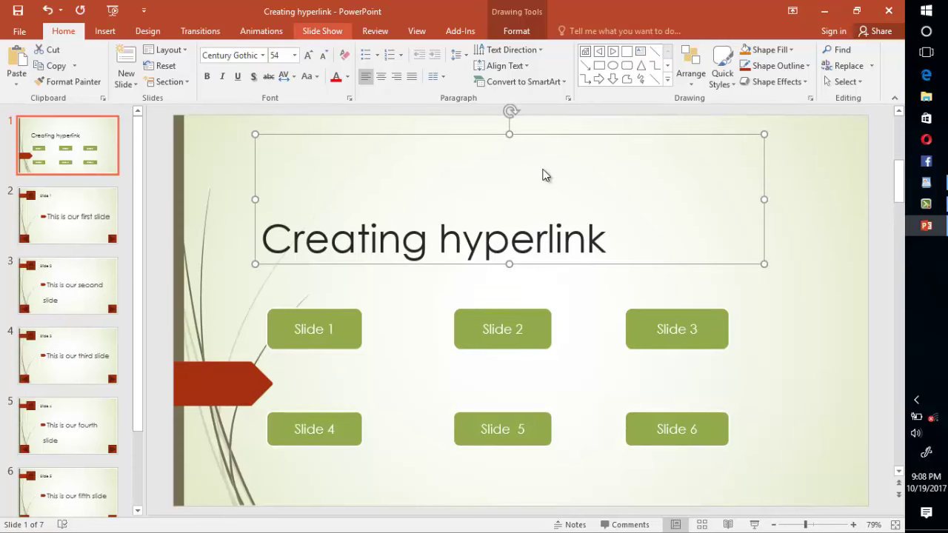
Step: Start the slide show from the beginning, then test the Slide 6 link and Home button
key(alt+s)
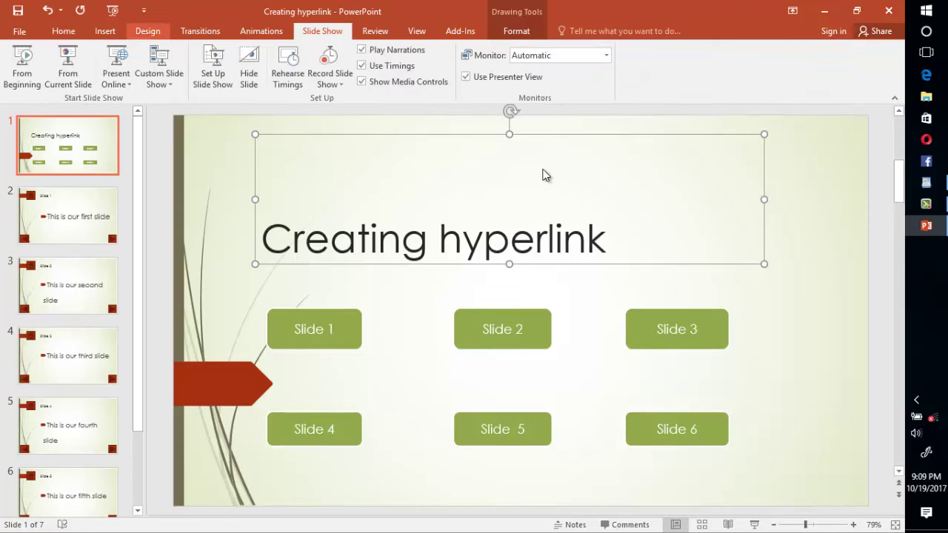
key(b)
key(Return)
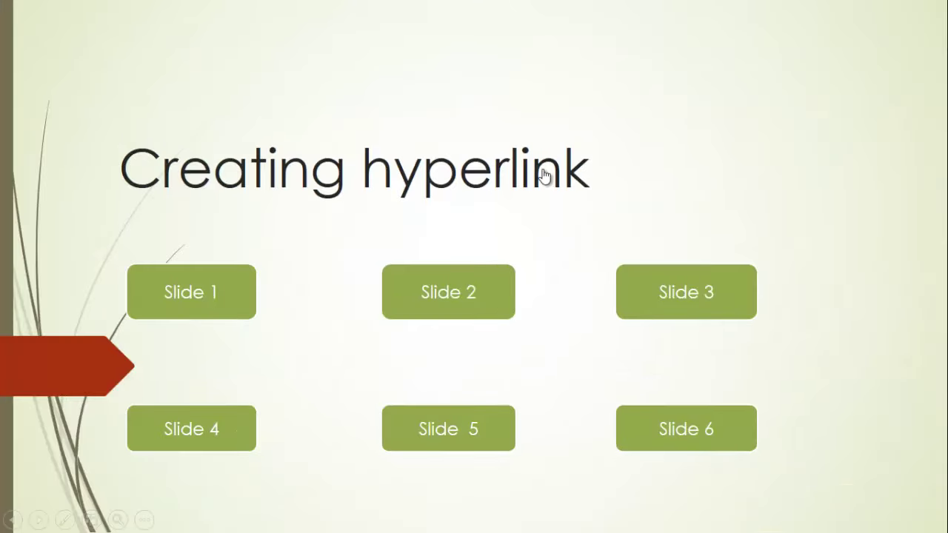
click(544, 175)
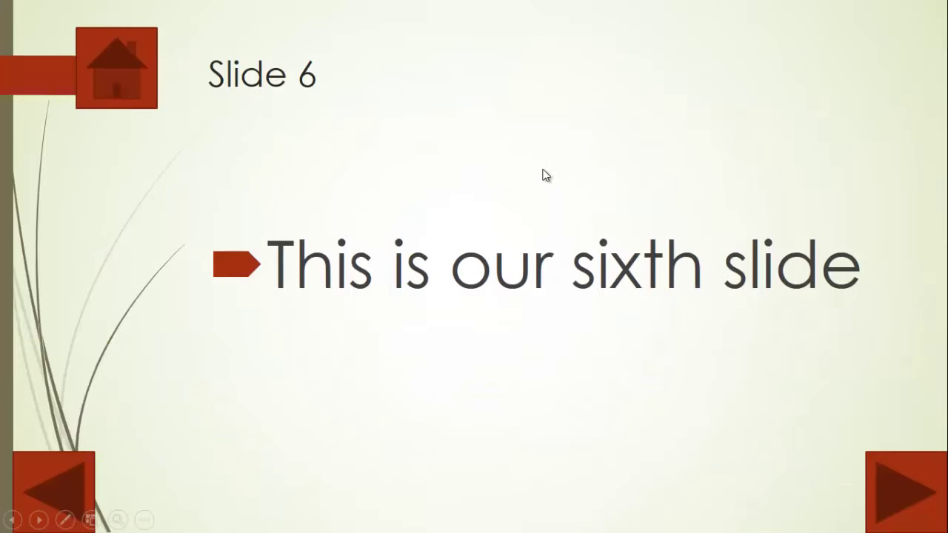
click(544, 176)
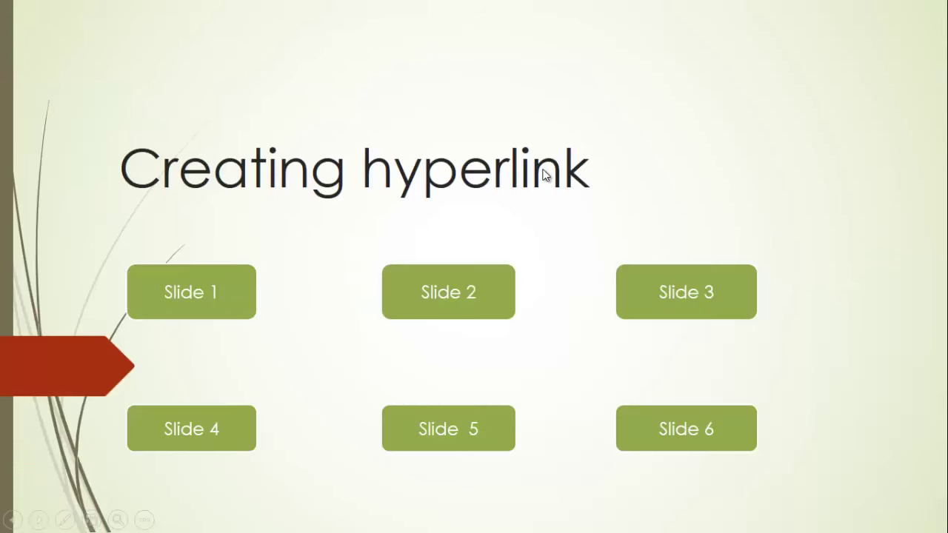
Step: Test the Slide 1 and Slide 3 links, returning home each time, then jump to Slide 5
key(Tab)
key(Return)
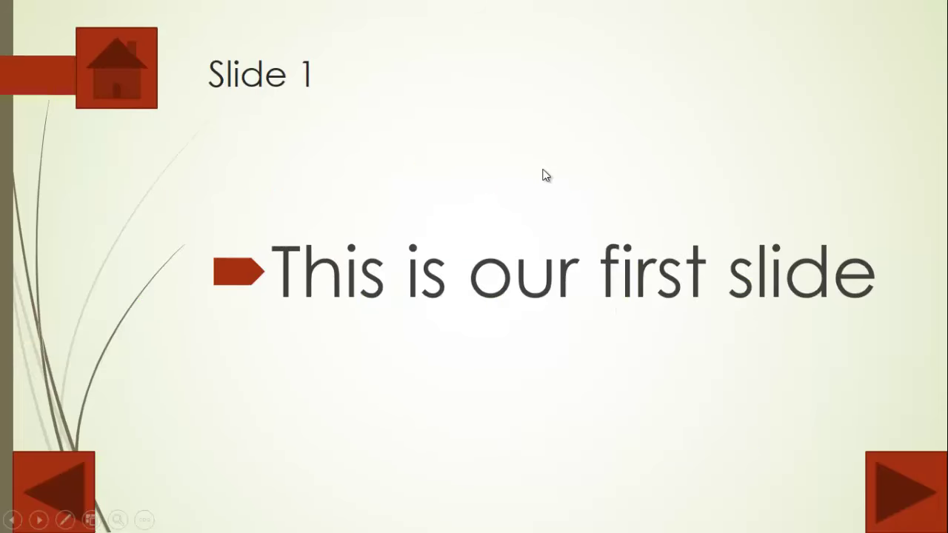
key(Left)
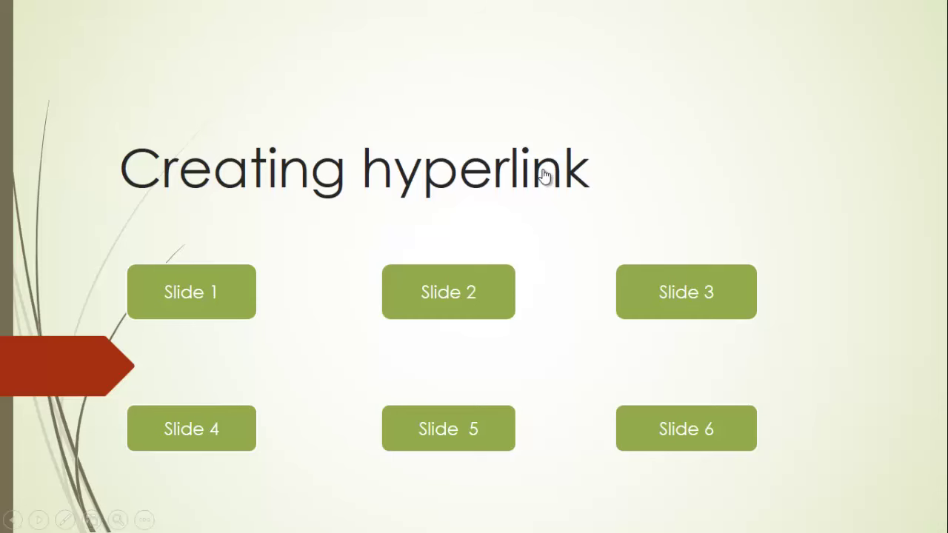
key(Tab)
key(Tab)
key(Tab)
key(Return)
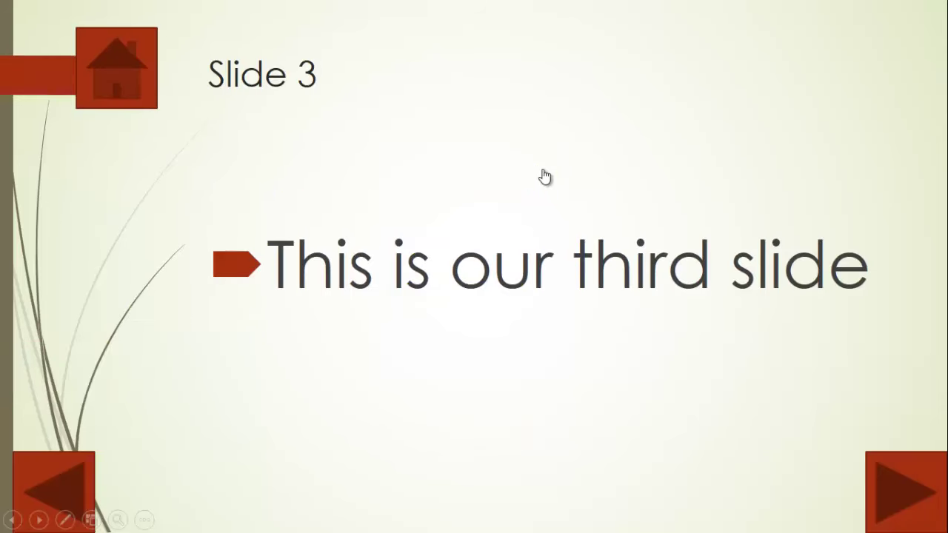
key(Tab)
key(Return)
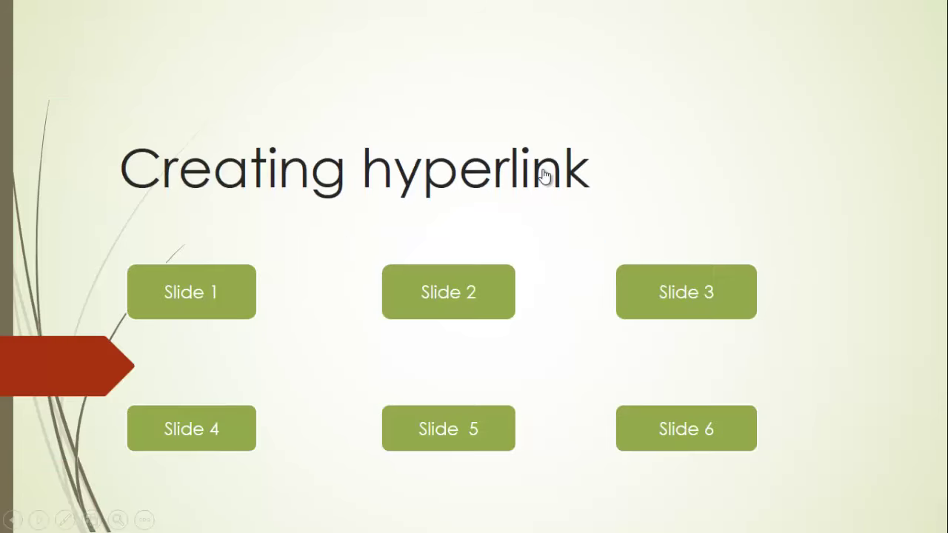
click(544, 174)
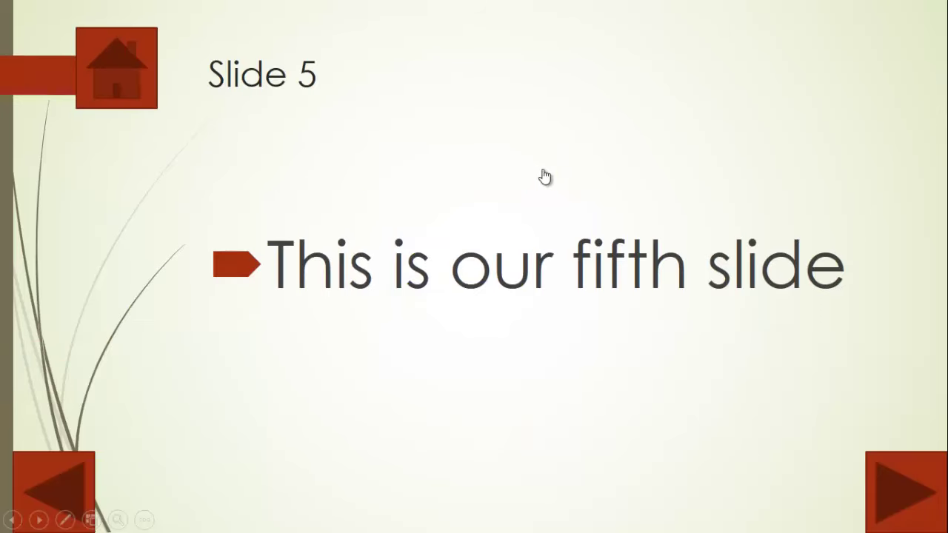